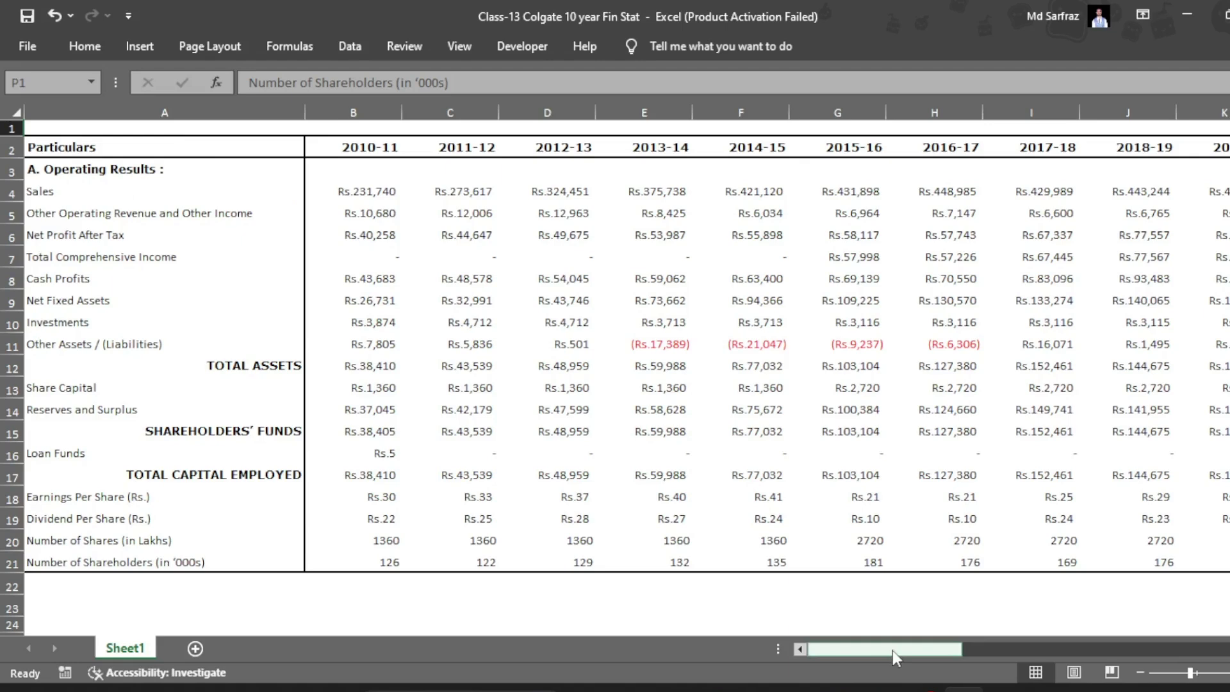
Chart Loan Funds, then Dividend Per Share (Rs.), and finally TOTAL CAPITAL EMPLOYED from the P1 dropdown.
left_click_drag(893, 651, 983, 651)
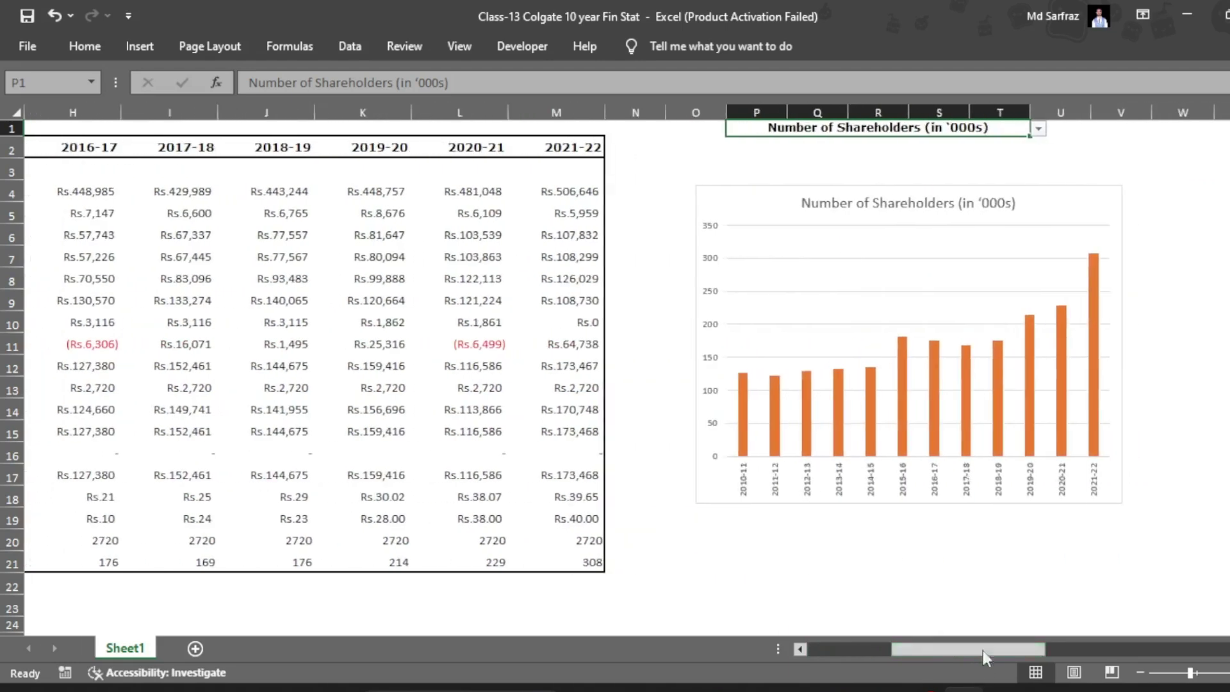
left_click(1038, 129)
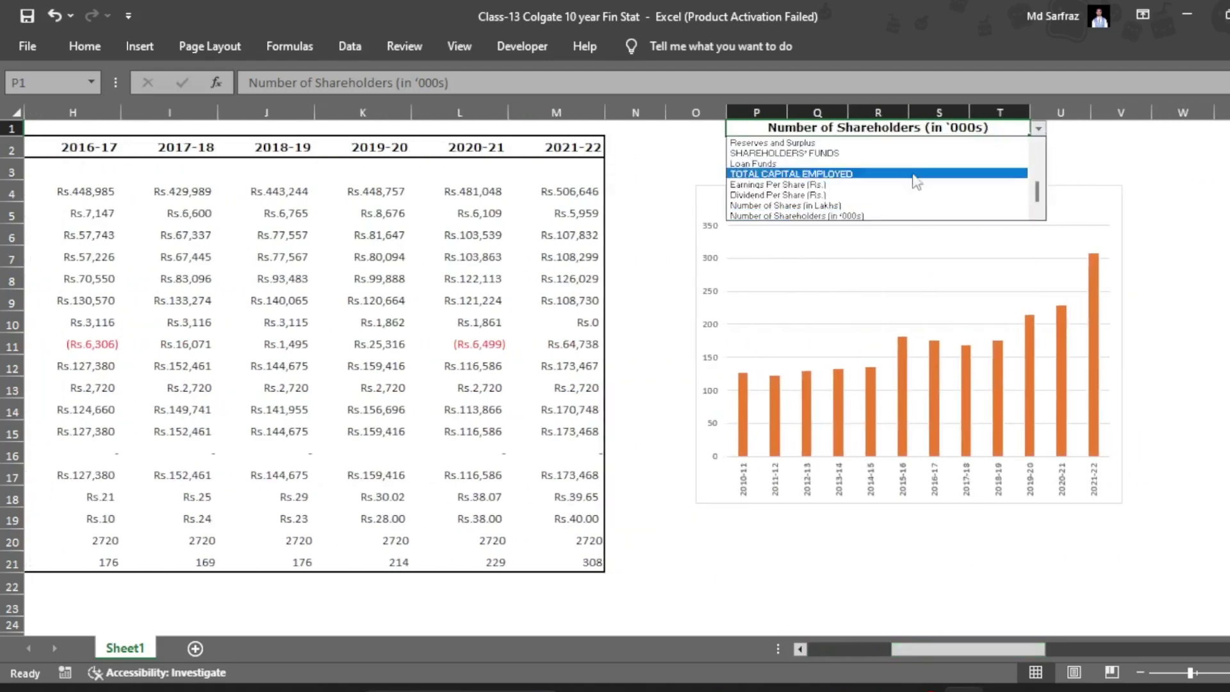
left_click(867, 163)
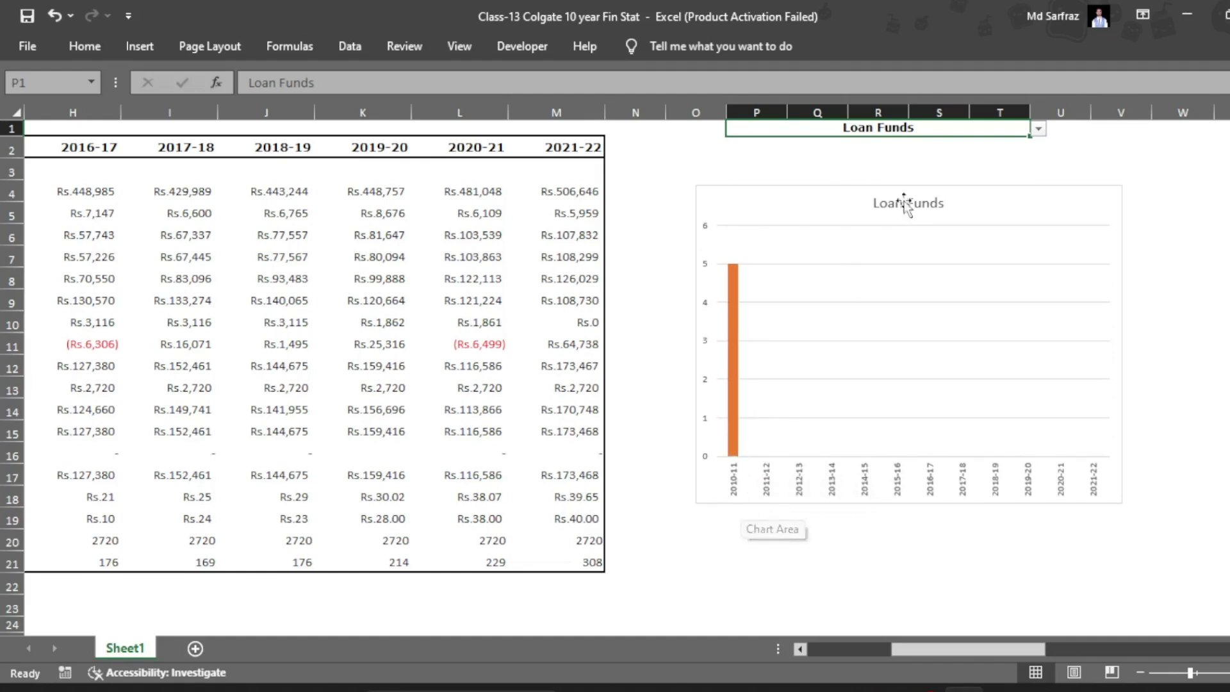
left_click(1038, 129)
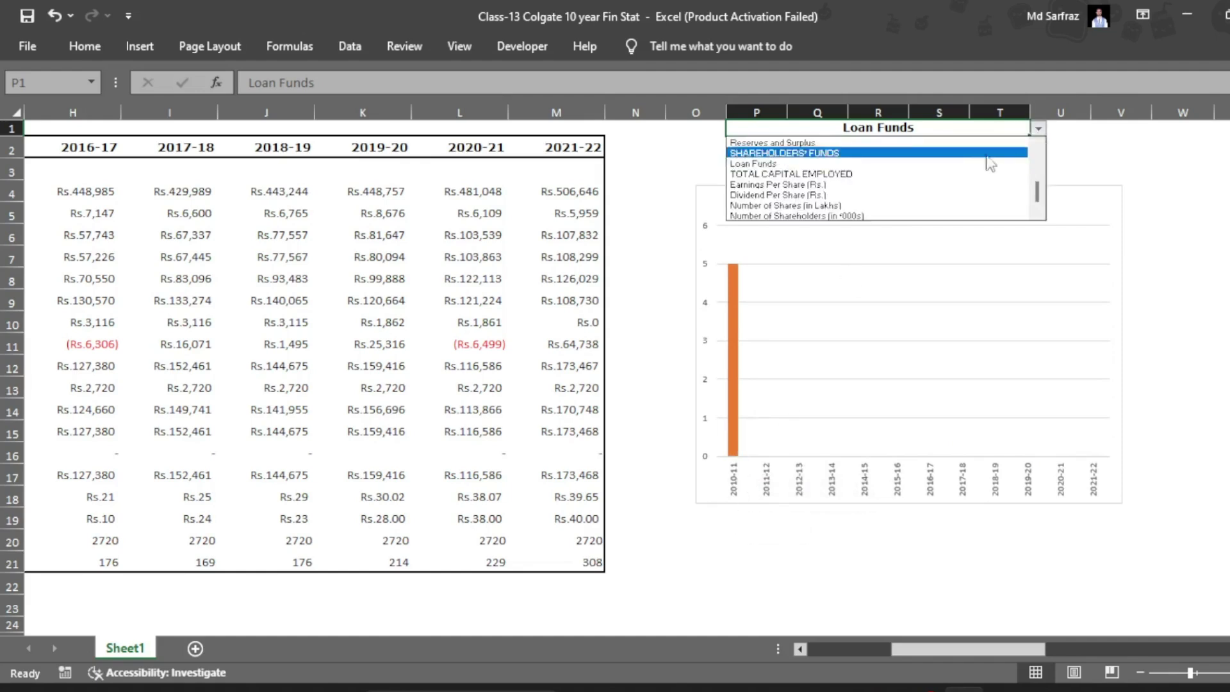
left_click(936, 195)
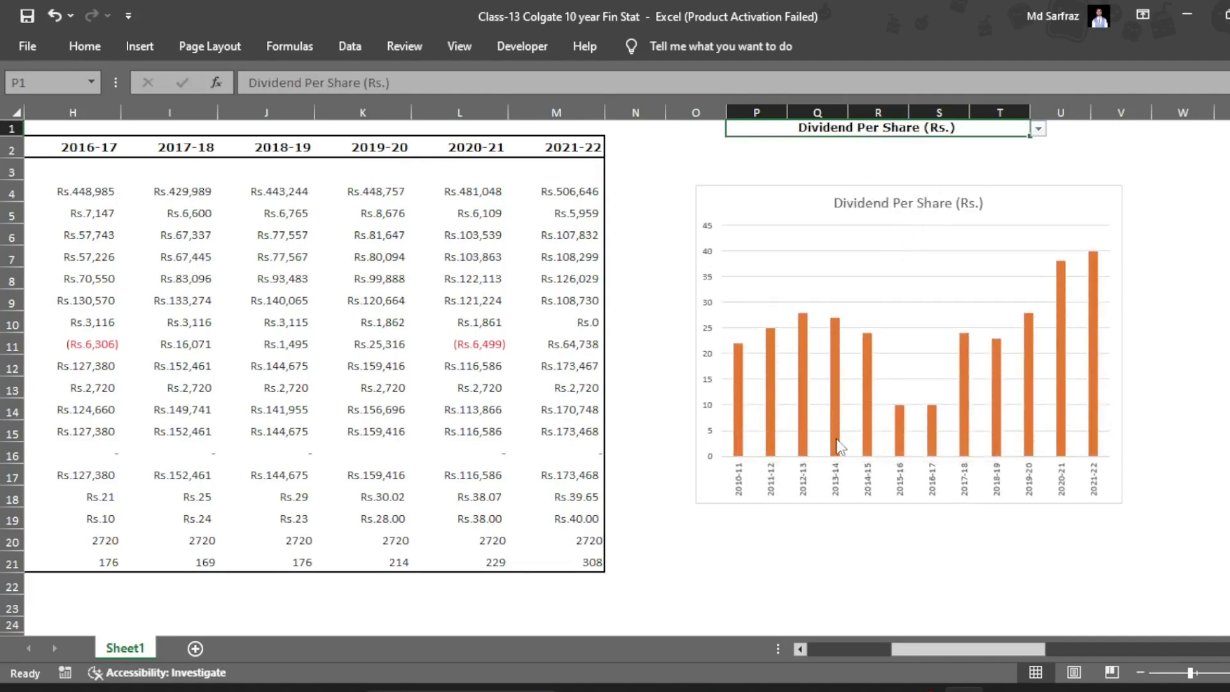
left_click(1038, 130)
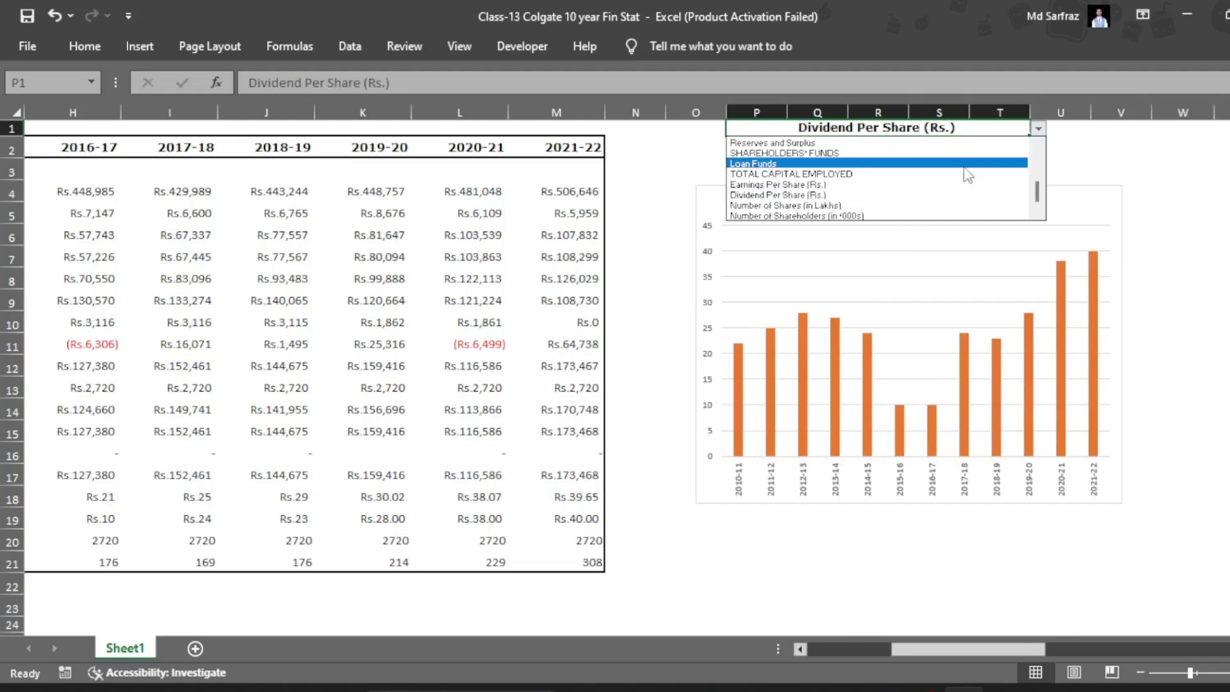
left_click(926, 184)
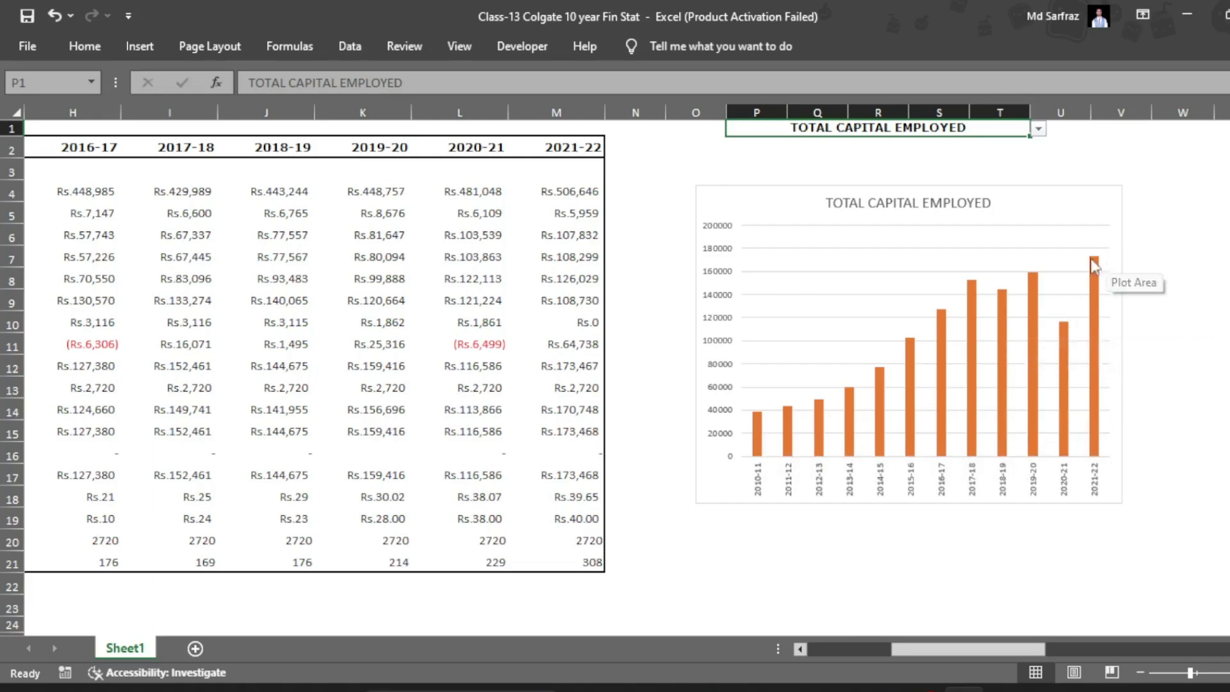
Read the TOTAL CAPITAL EMPLOYED bar values, peaking at 173,468 in 2021-22, and scroll back left.
mouse_move(917, 365)
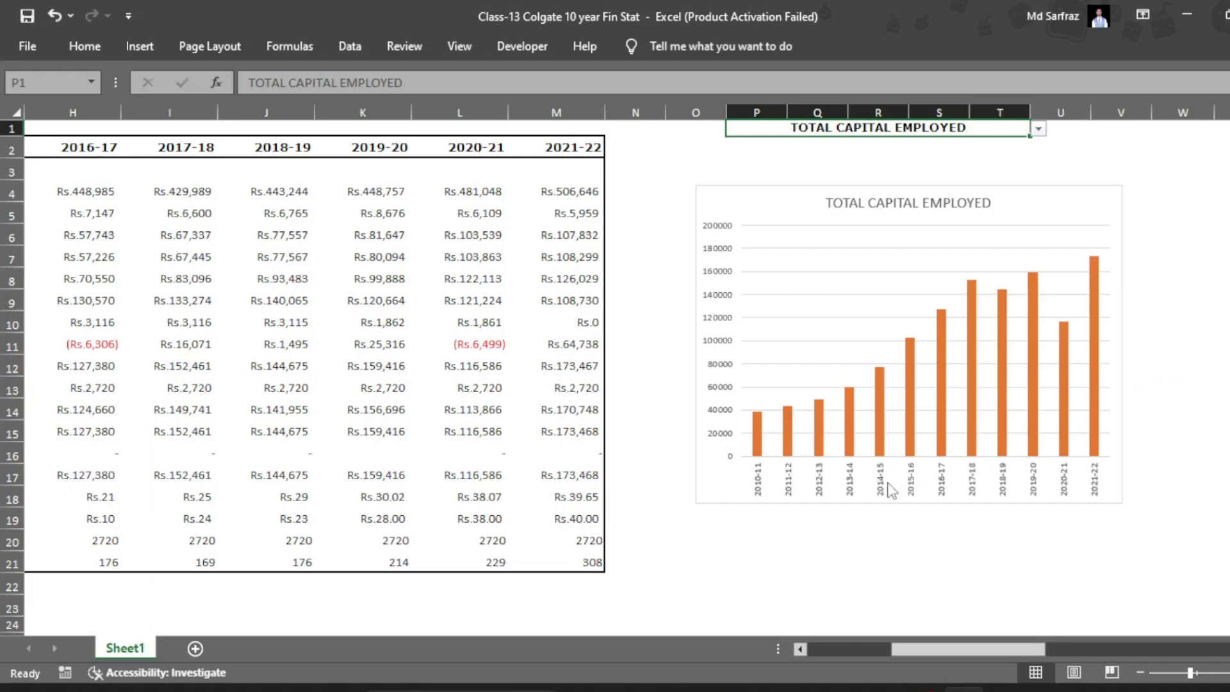
left_click_drag(1002, 653, 983, 652)
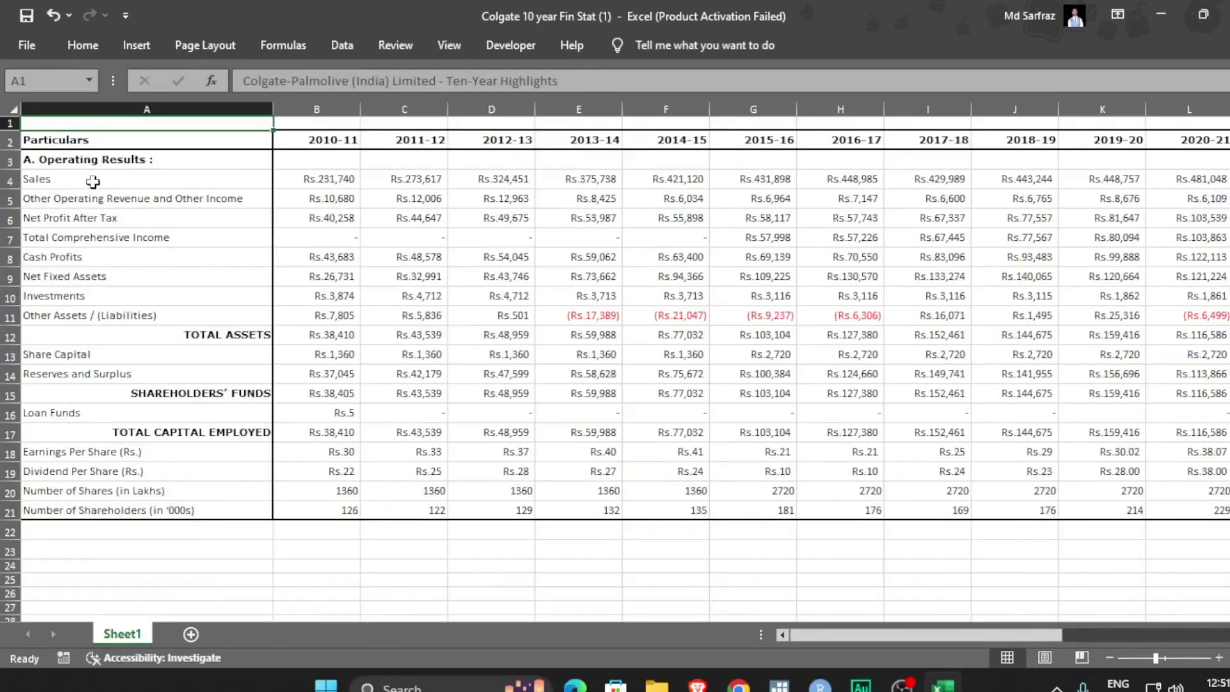
Copy the line-item labels A4:A21 and paste them starting at Y1.
left_click(93, 182)
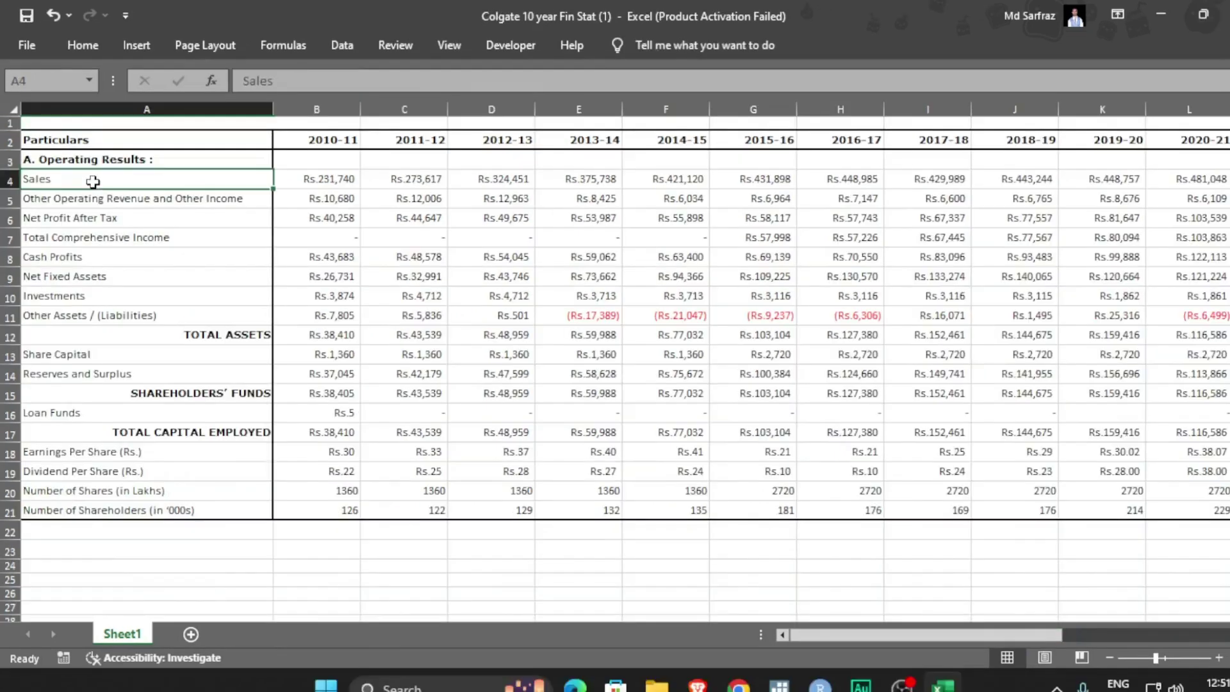
key("shift+Down")
key("shift+Down")
key("shift+Down")
key("shift+Down")
key("shift+Down")
key("shift+Down")
key("shift+Down")
key("shift+Down")
key("shift+Down")
key("shift+Down")
key("shift+Down")
key("shift+Down")
key("shift+Down")
key("shift+Down")
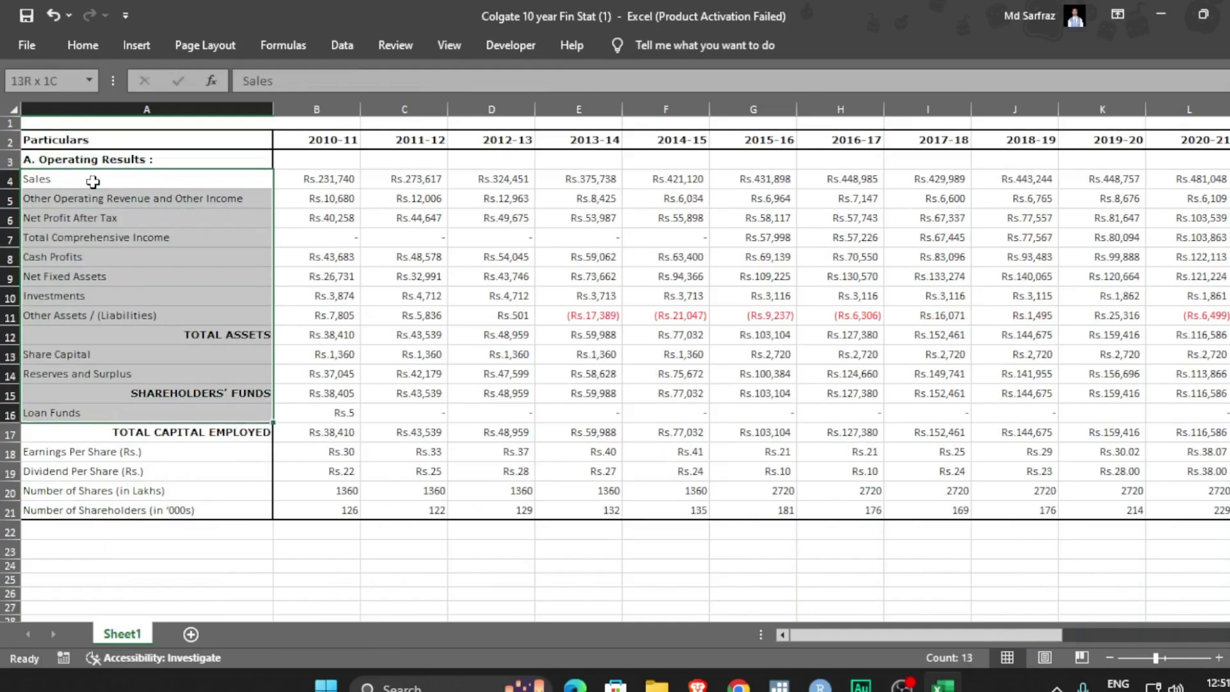
key("shift+Down")
key("shift+Down")
key("shift+Down")
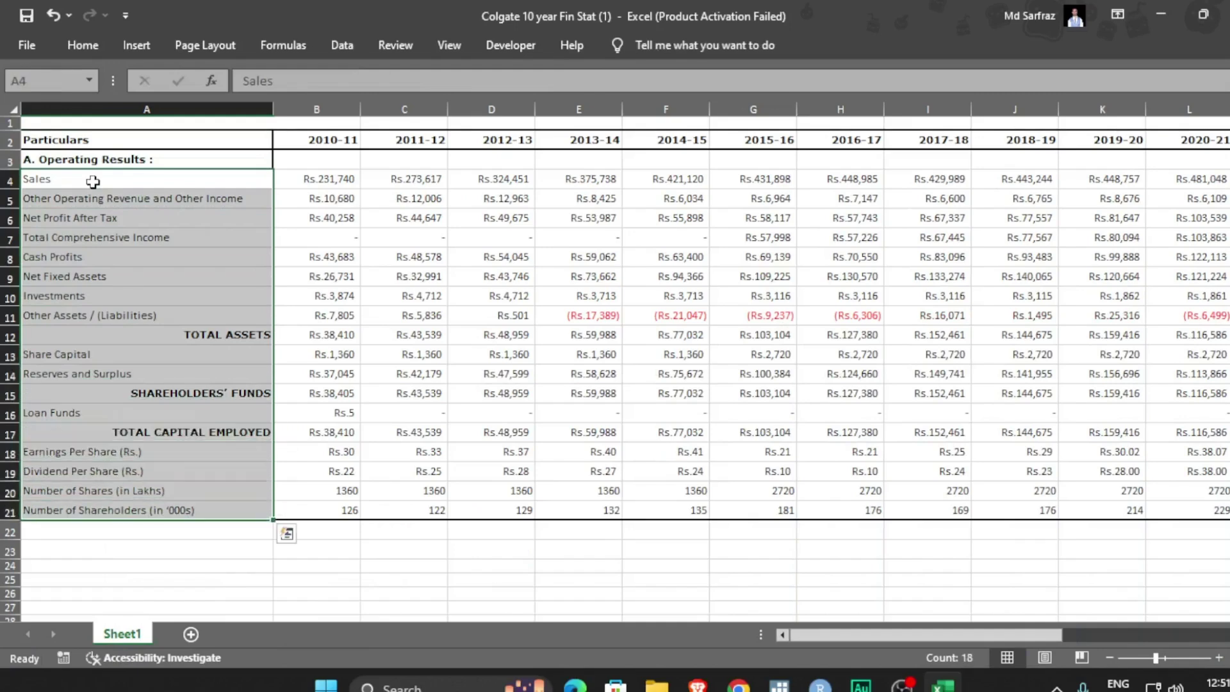
key("ctrl+c")
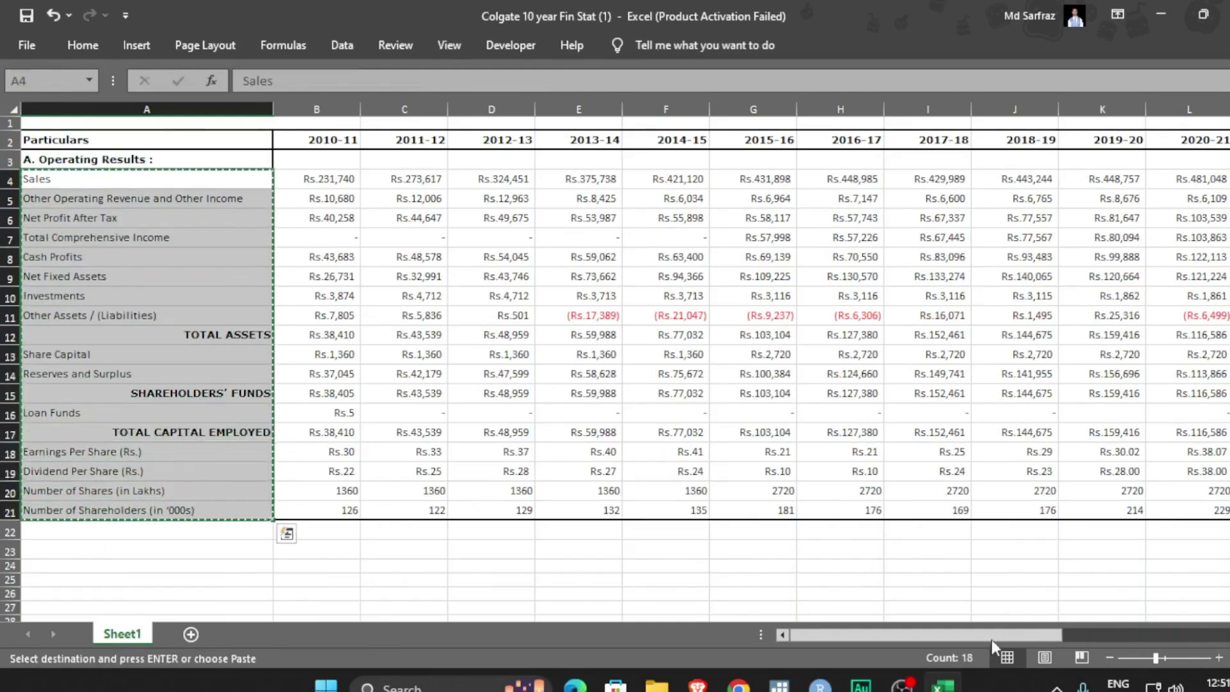
left_click_drag(990, 639, 1138, 641)
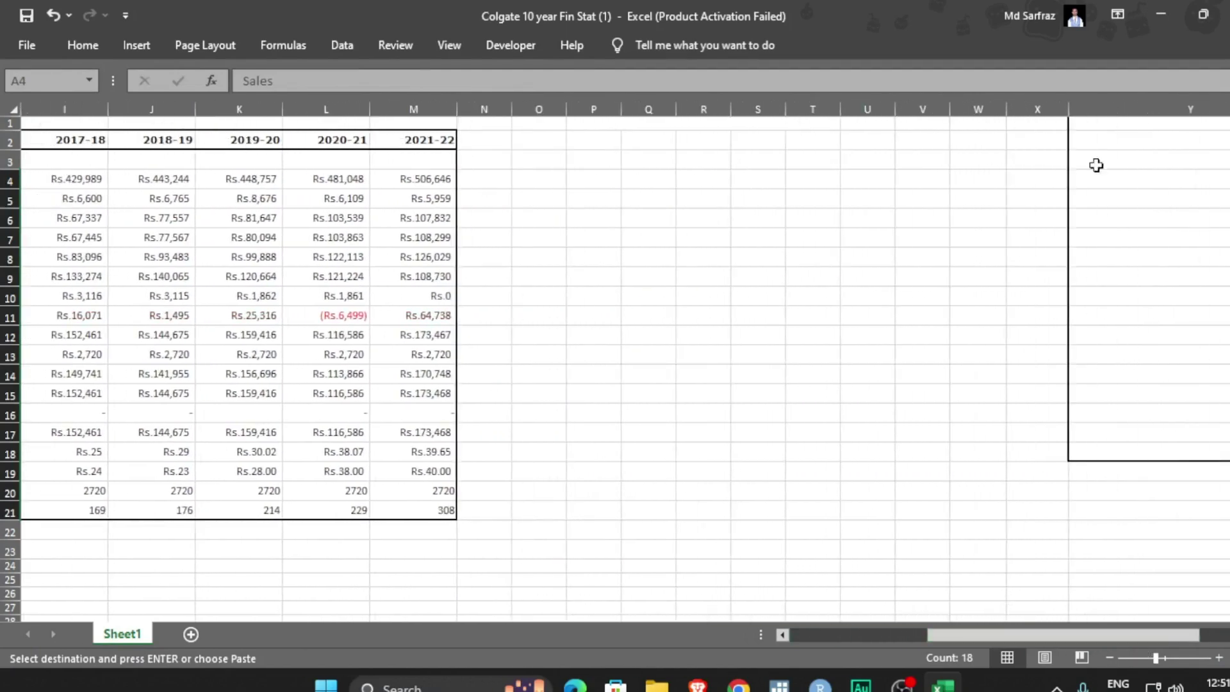
left_click(1124, 126)
key("ctrl+v")
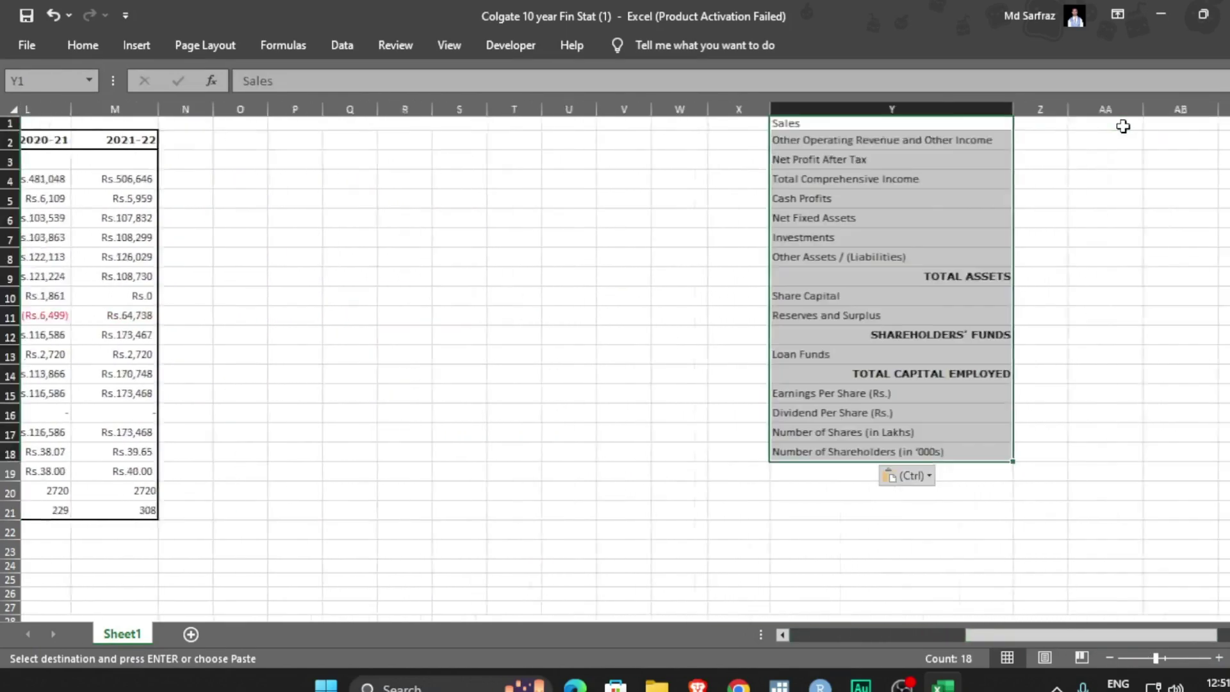
Number the labels 1 to 18 in column Z by filling down from Z1.
left_click(919, 123)
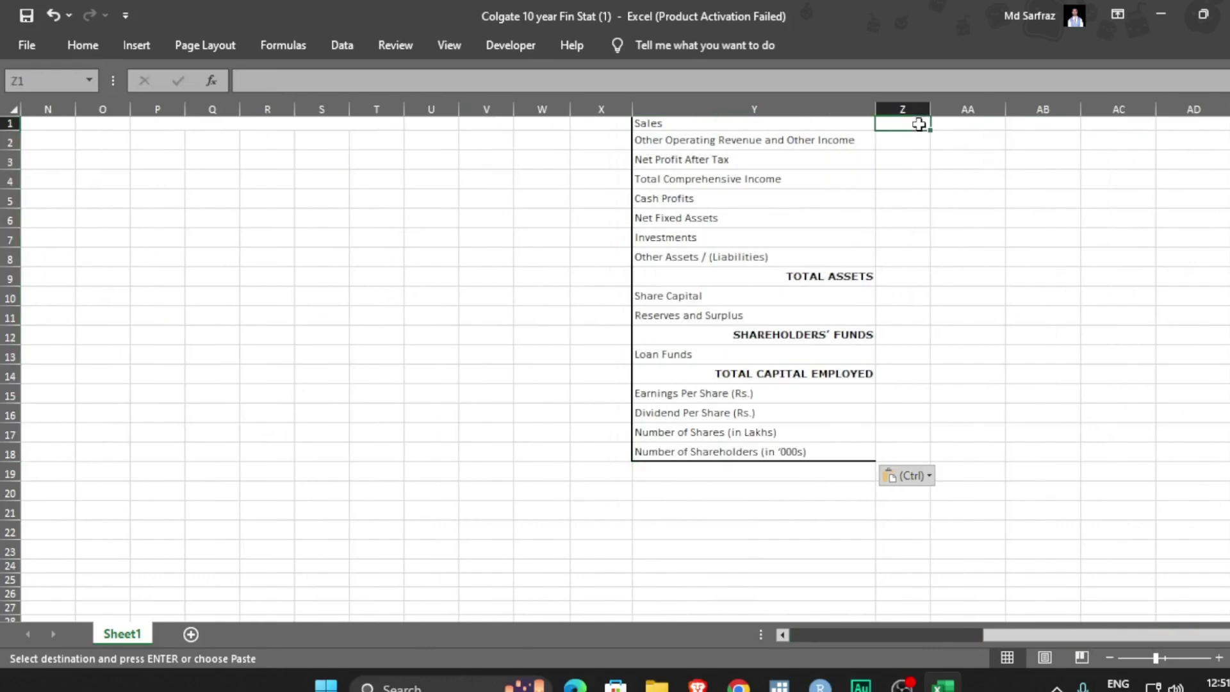
key("Escape")
key("Down")
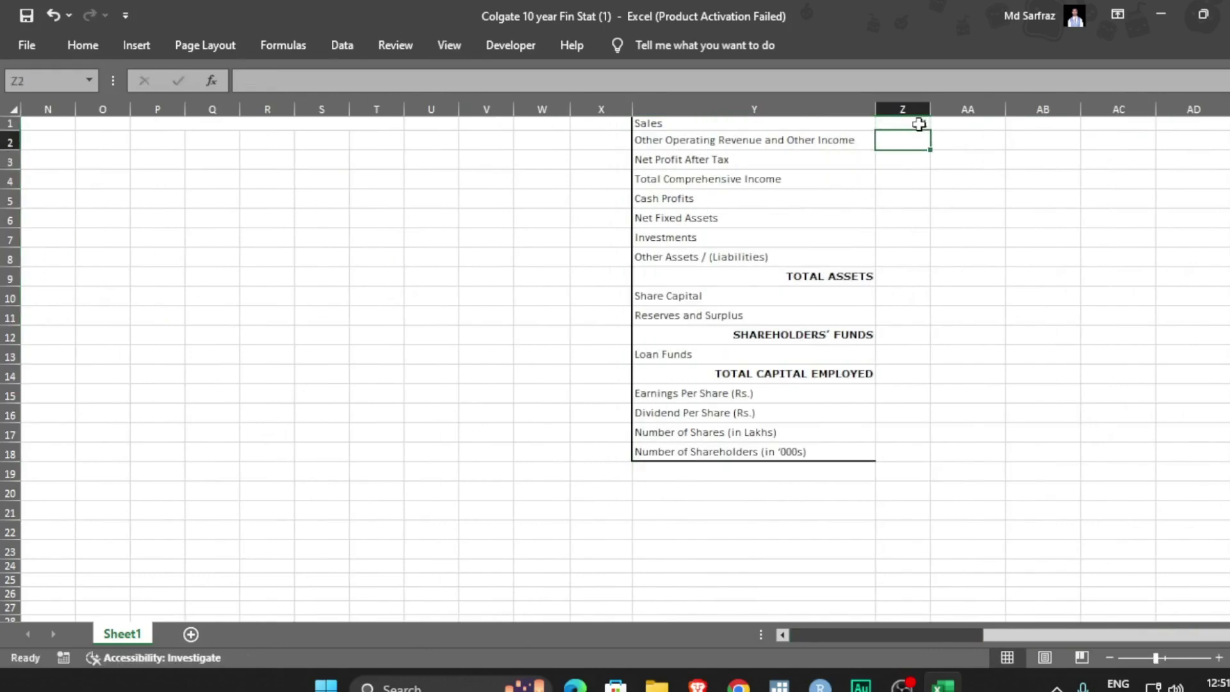
type("2")
key("Escape")
key("Up")
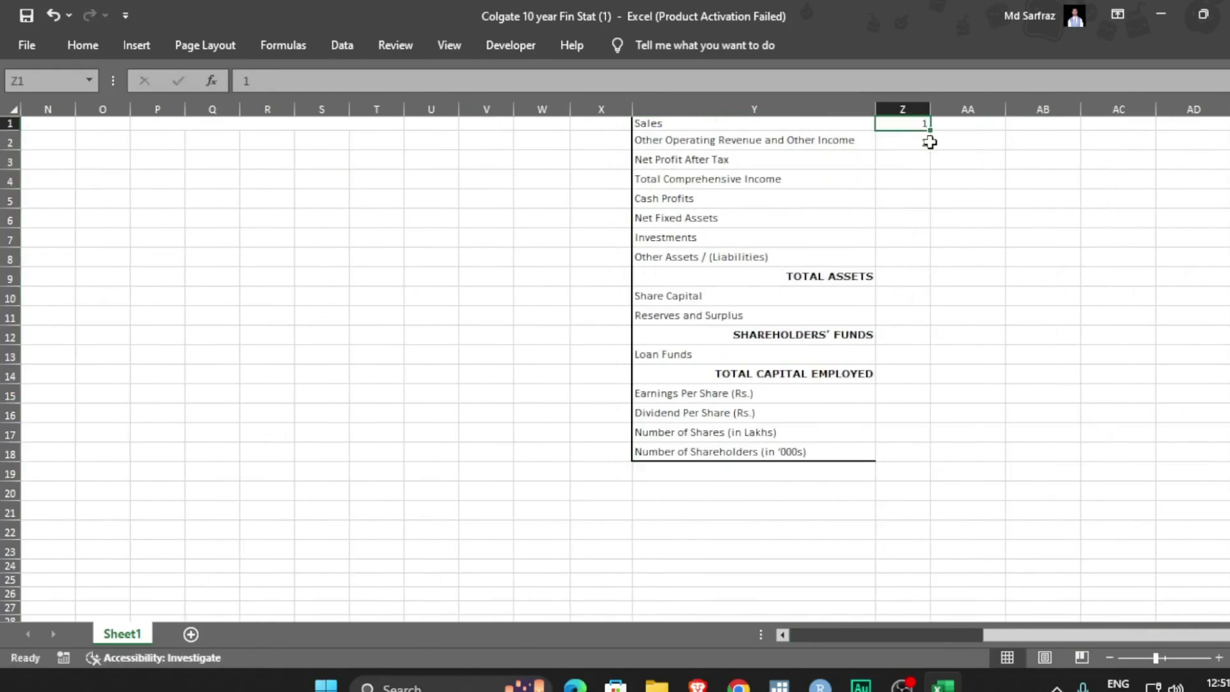
left_click_drag(929, 130, 930, 147)
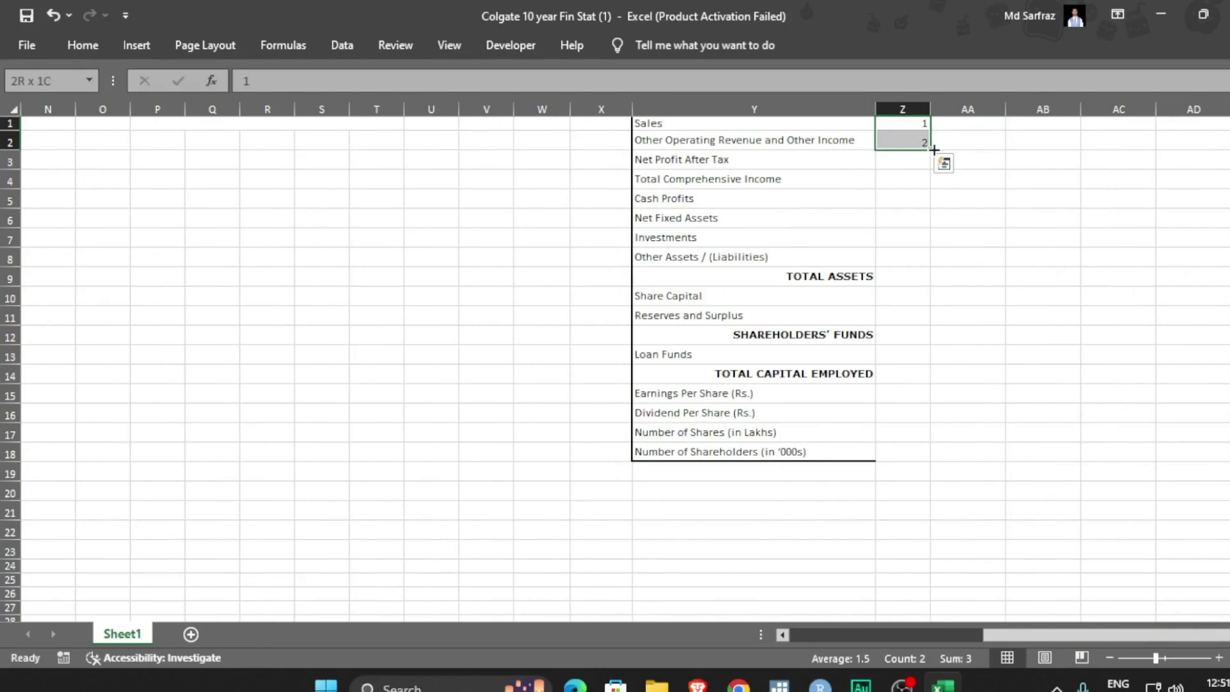
double_click(932, 148)
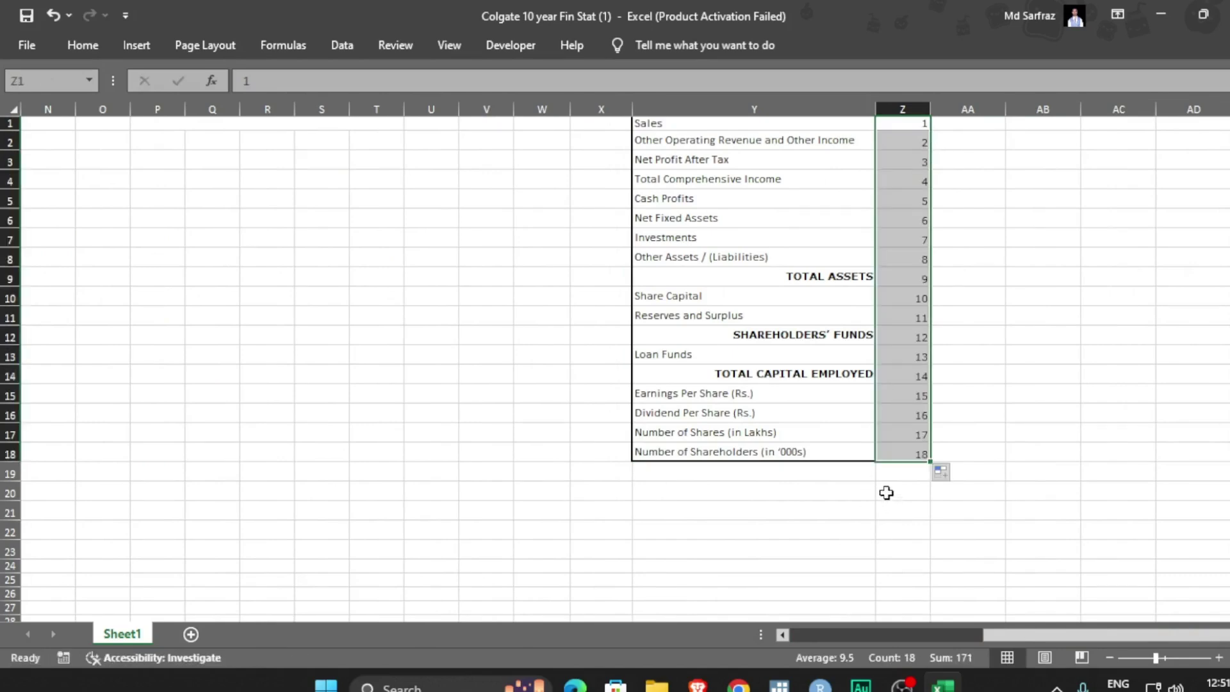
left_click(886, 492)
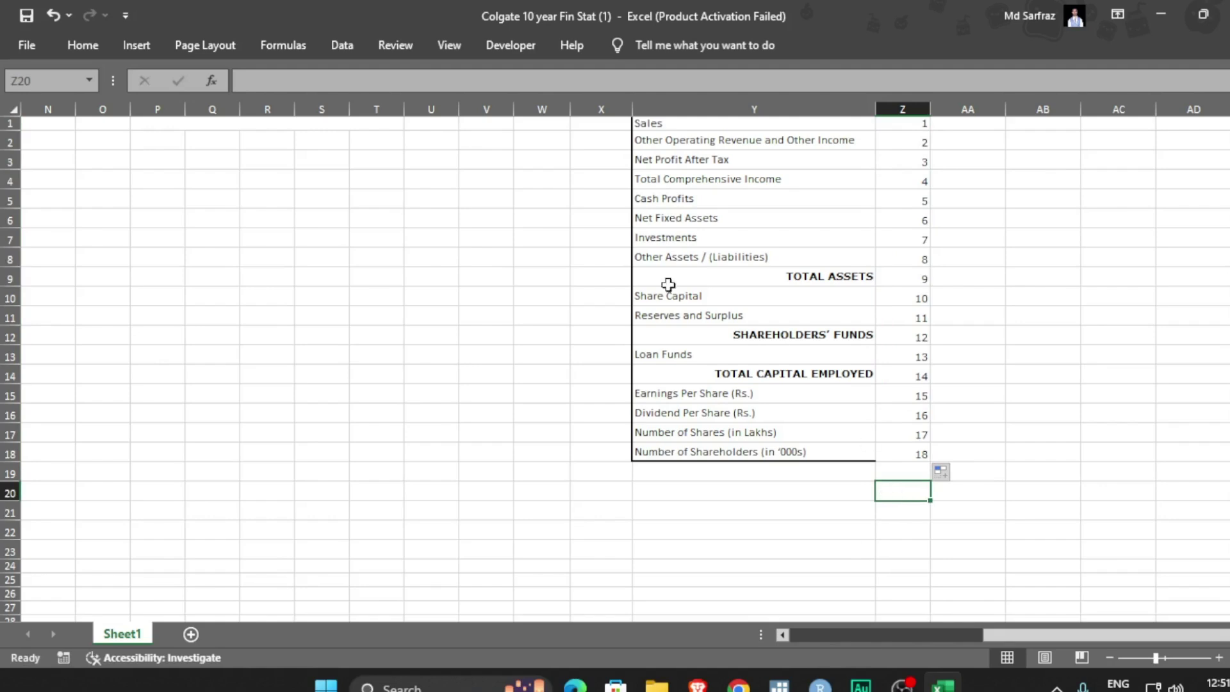
Merge and centre P2:U2 into one cell.
left_click_drag(1043, 639, 1021, 642)
left_click(437, 145)
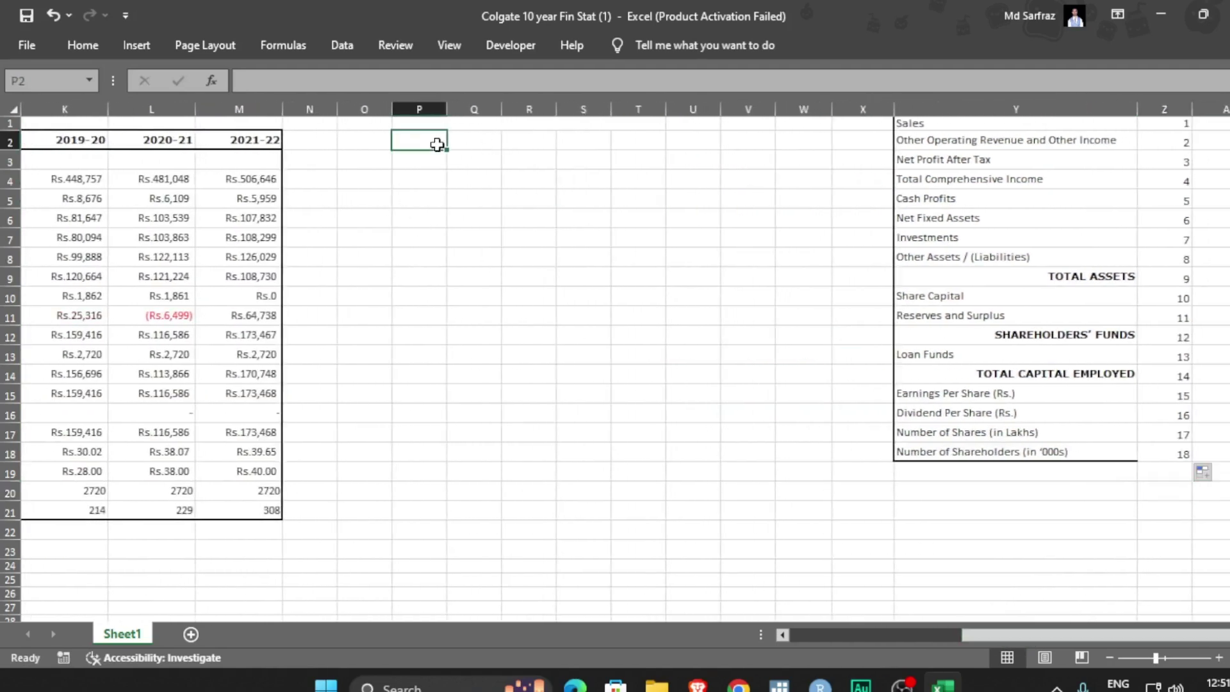
left_click_drag(437, 145, 693, 140)
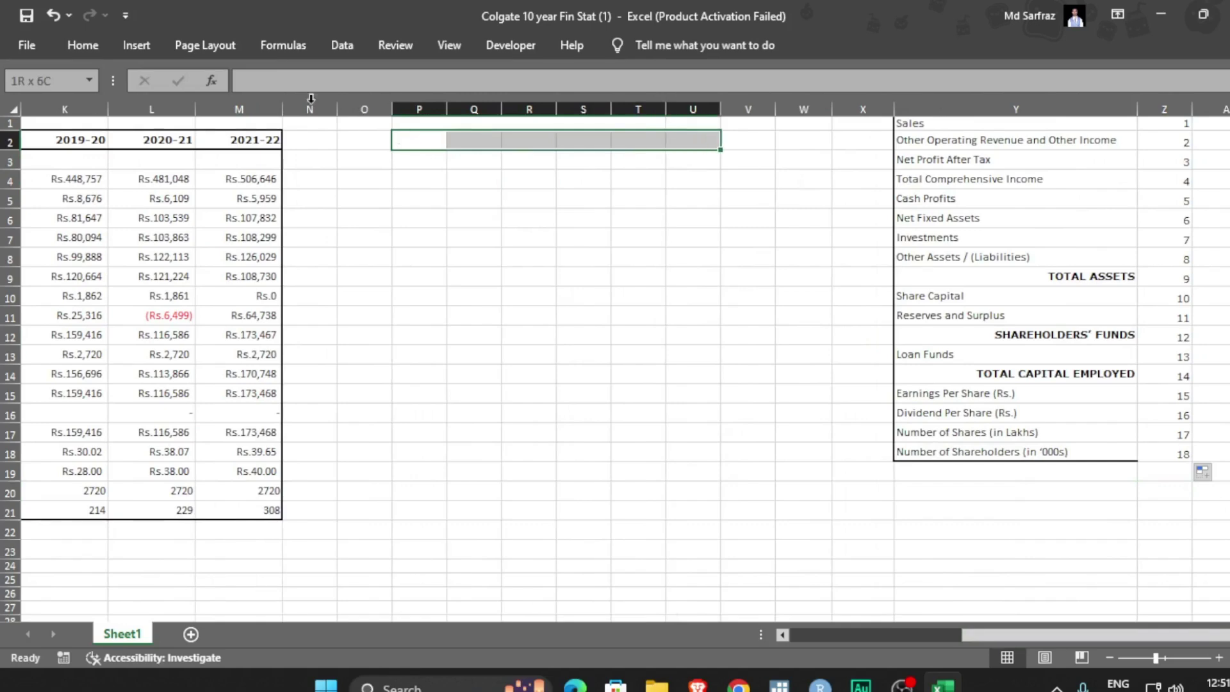
left_click(83, 45)
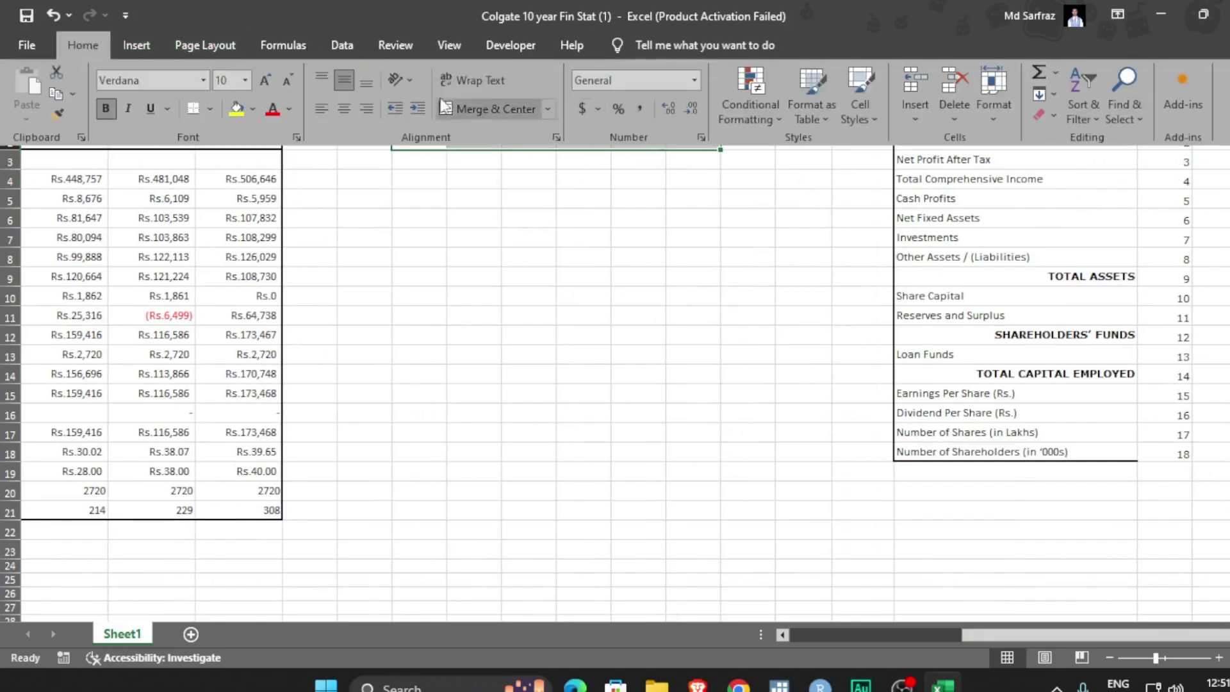
left_click(477, 109)
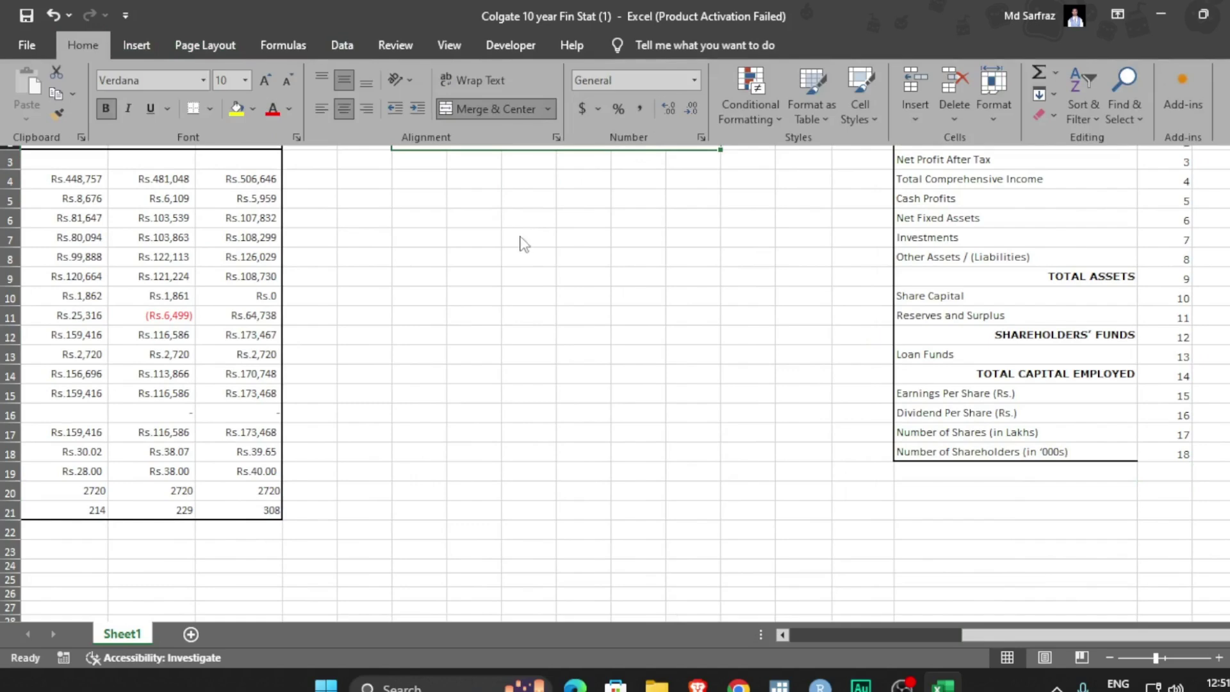
left_click(496, 195)
left_click(449, 137)
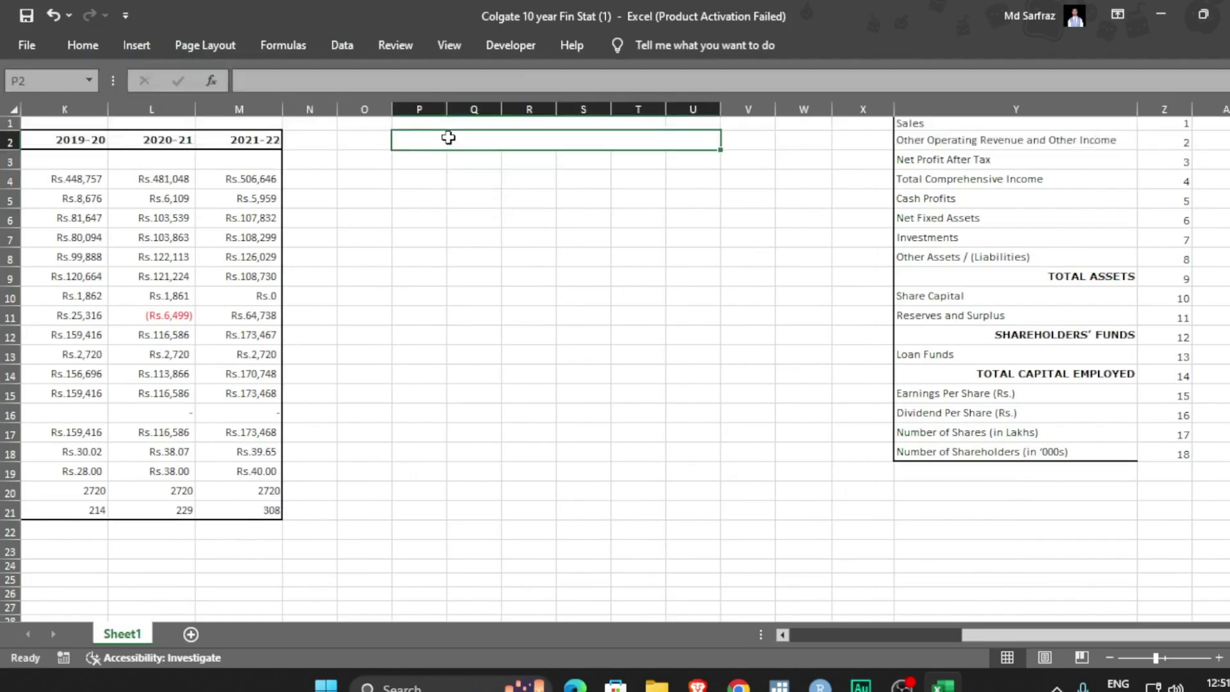
Add a List data validation to P2 with source $Y$1:$Y$18.
left_click(342, 44)
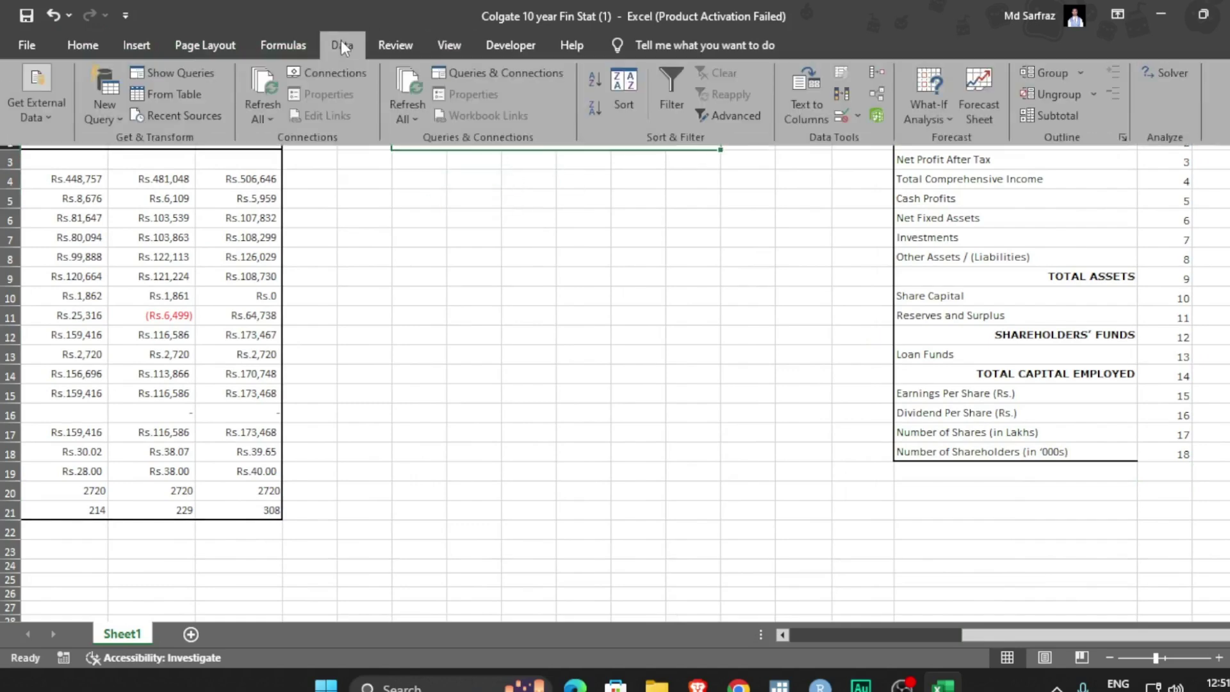
left_click(841, 117)
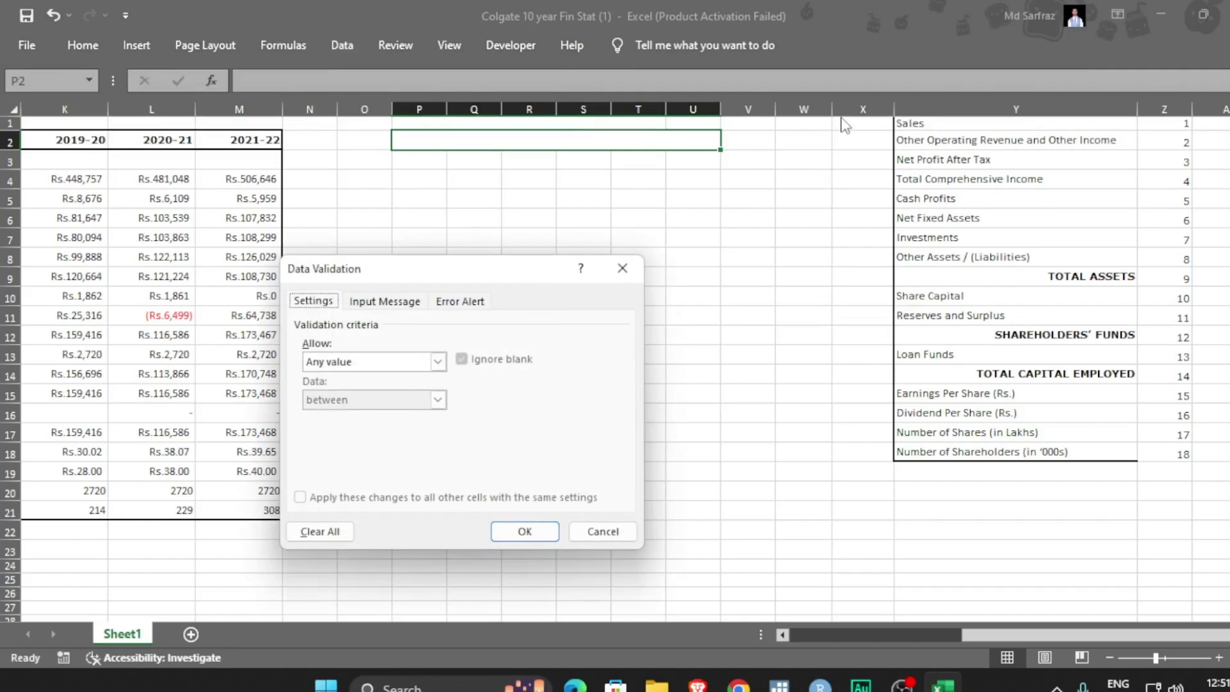
left_click(438, 362)
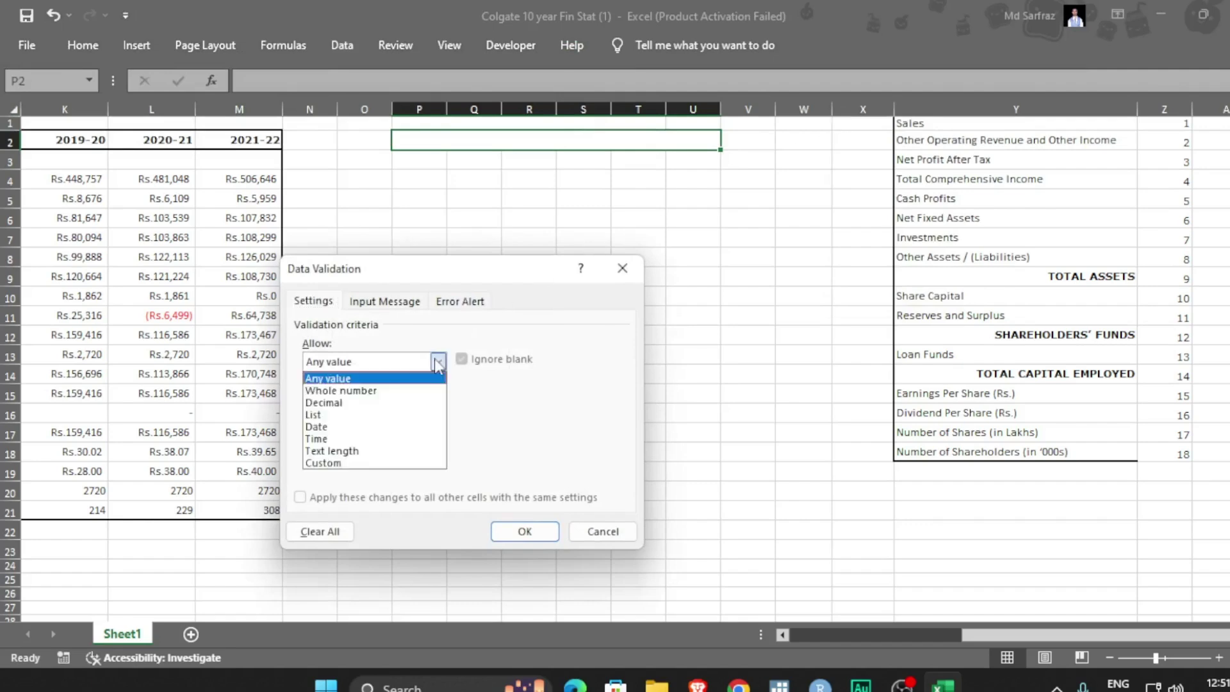
left_click(378, 415)
left_click(376, 438)
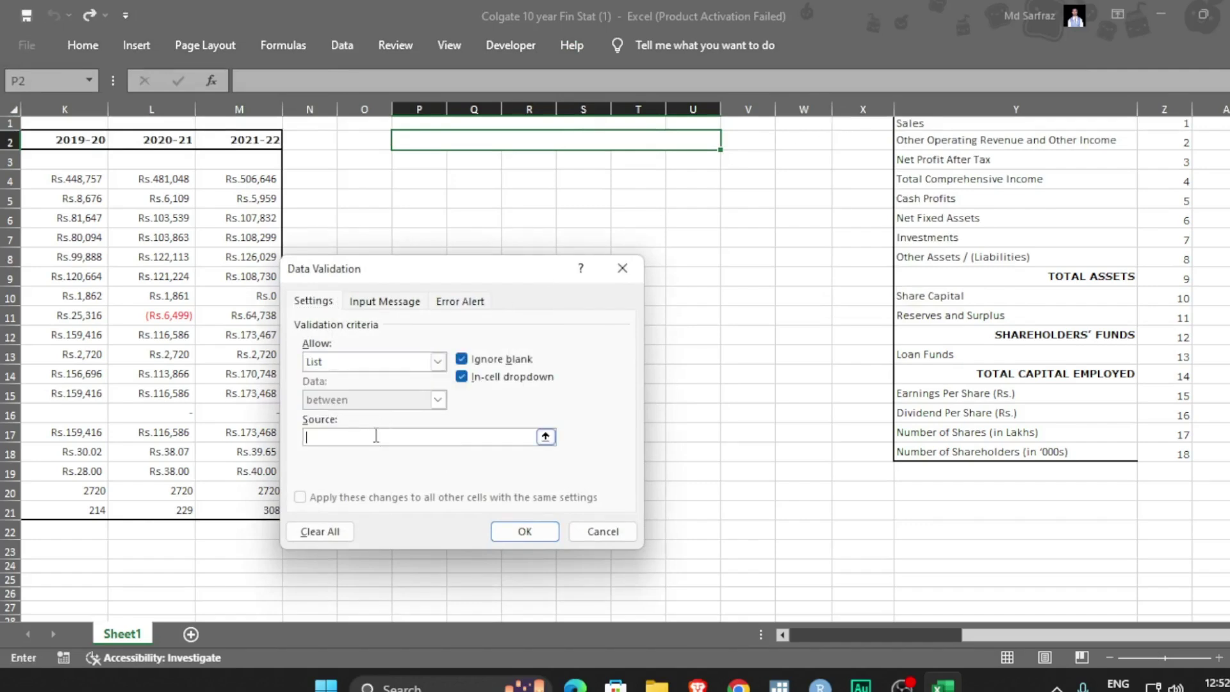
left_click_drag(942, 124, 943, 180)
key("shift+Down")
key("shift+Down")
key("shift+Down")
key("shift+Down")
key("shift+Down")
key("shift+Down")
key("shift+Down")
key("shift+Down")
key("shift+Down")
key("shift+Down")
key("shift+Down")
key("shift+Down")
key("shift+Down")
key("shift+Down")
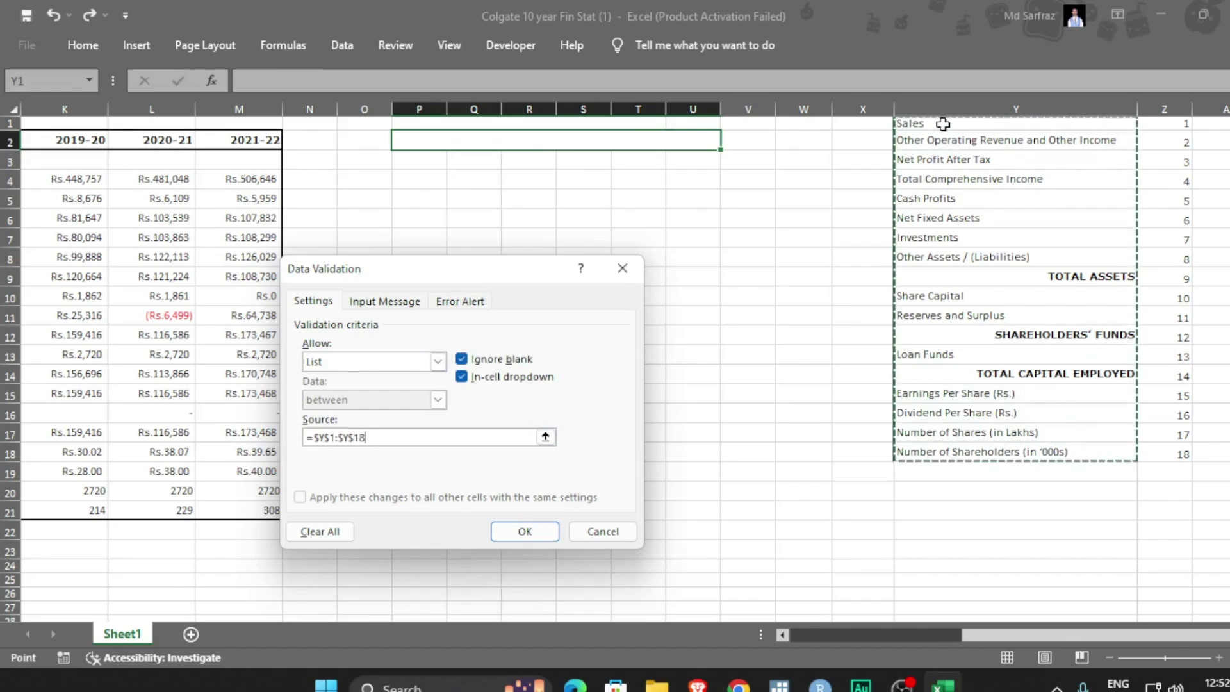
key("Return")
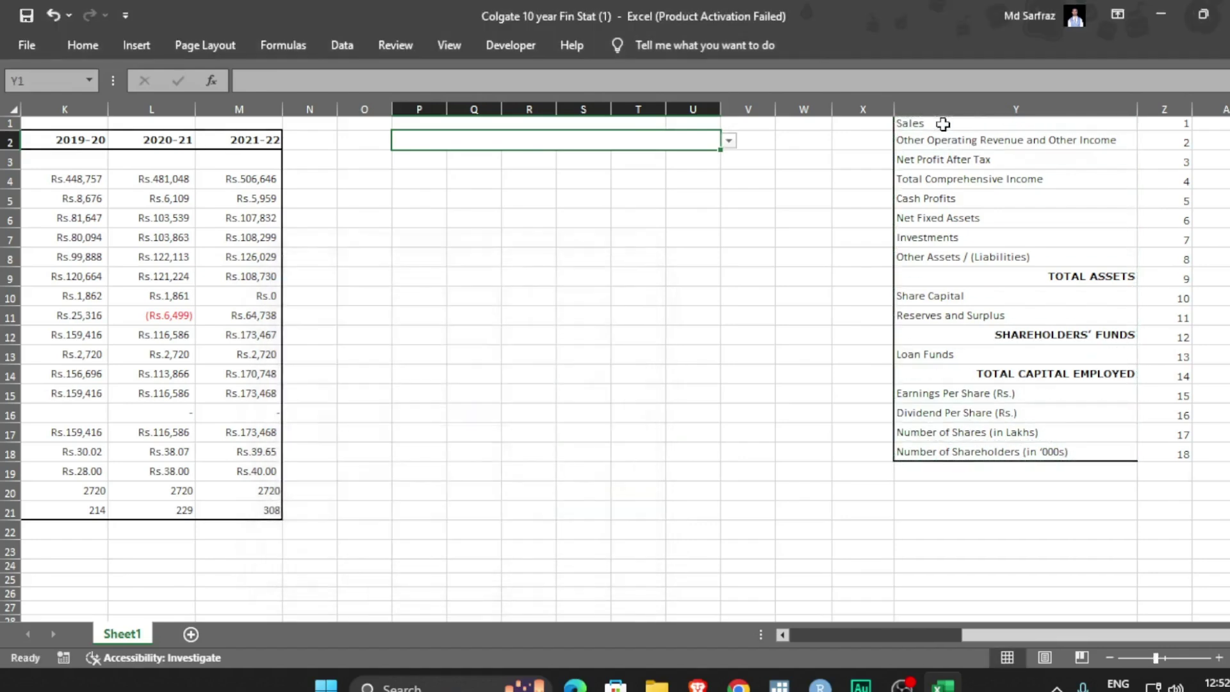
Test the P2 dropdown with Cash Profits, then Reserves and Surplus.
left_click(729, 141)
left_click(540, 195)
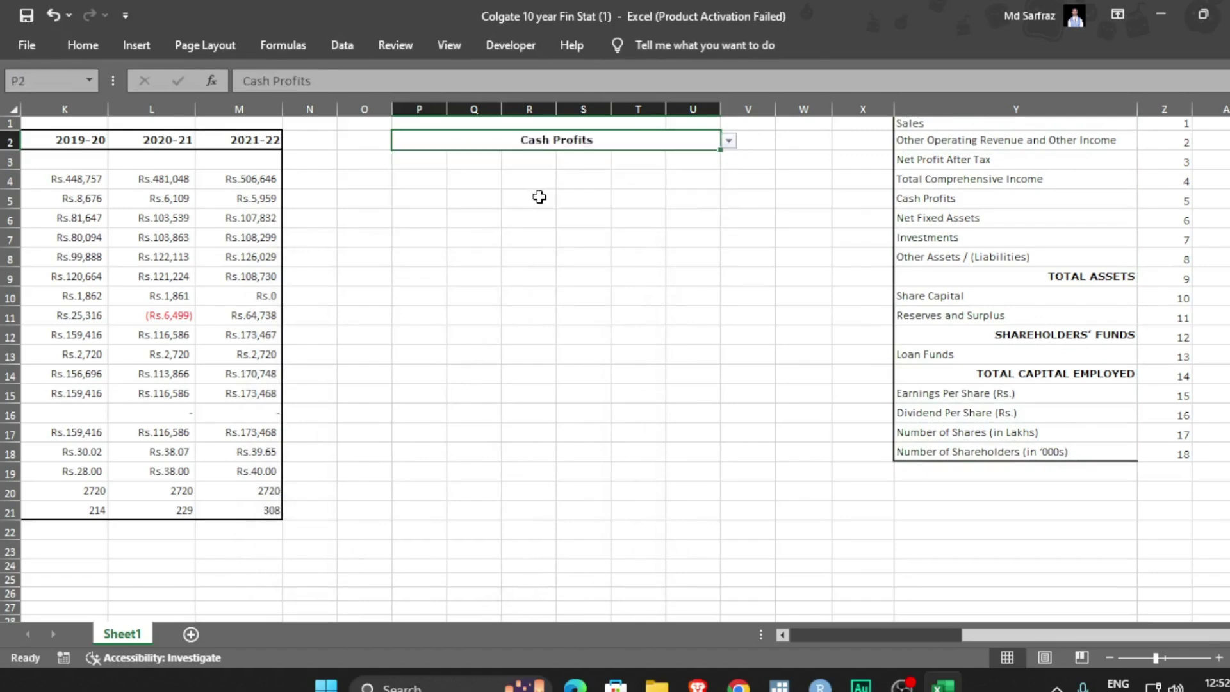
left_click(729, 141)
left_click(639, 209)
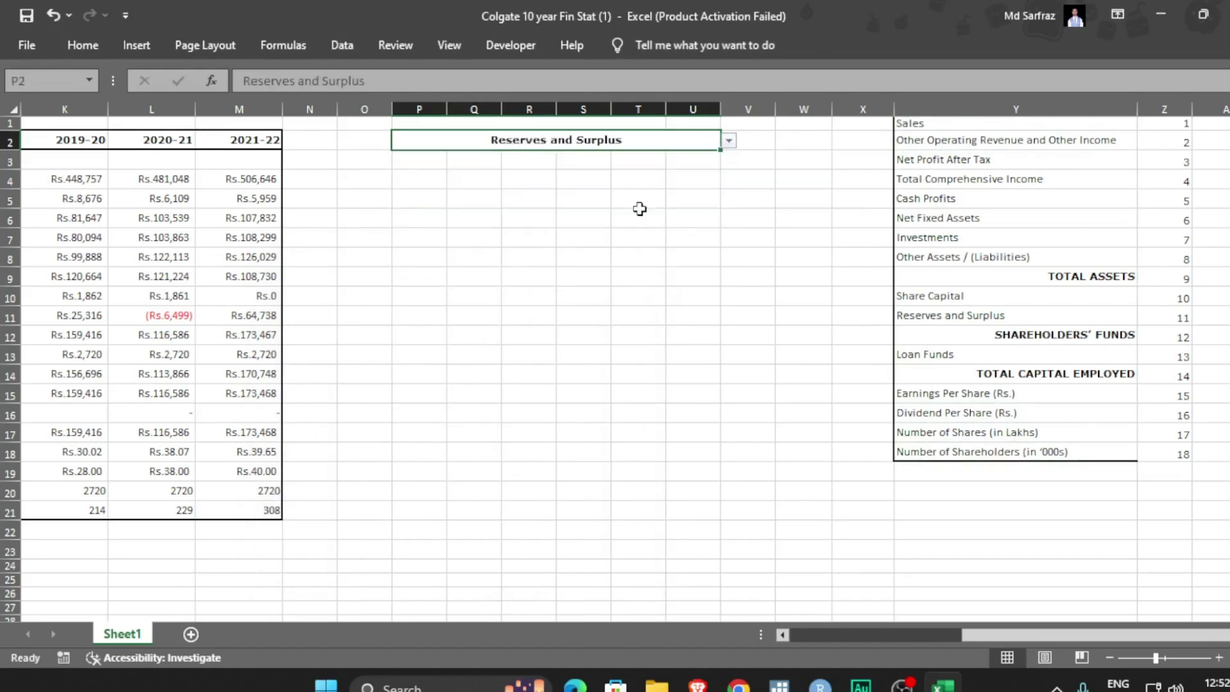
Build =VLOOKUP(P2,Y1:Z18,2,FALSE) in Z20 to return the chosen item's number.
left_click(1164, 491)
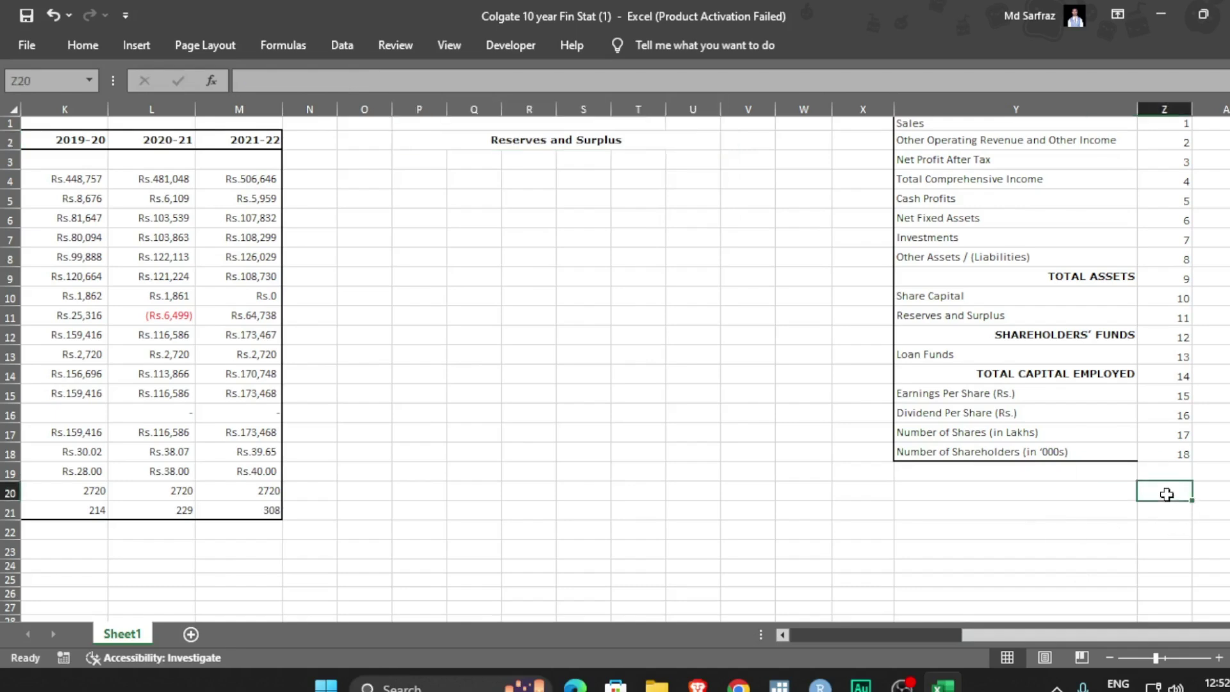
left_click_drag(1089, 634, 1082, 634)
type("=VLO")
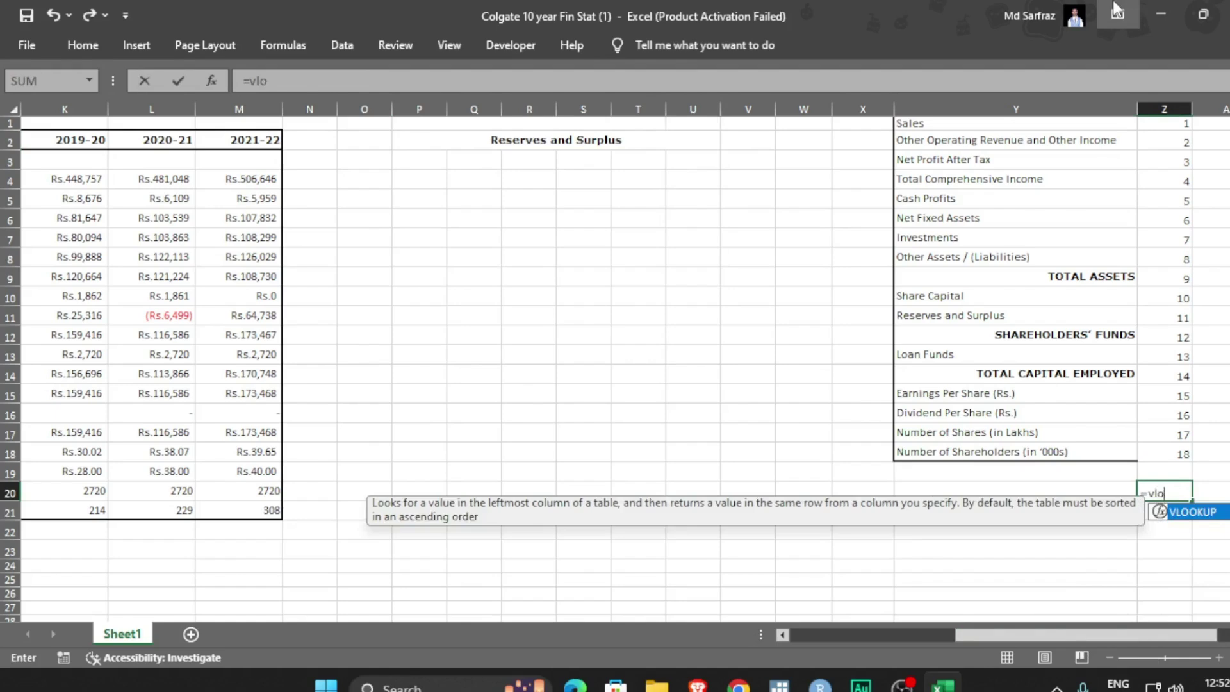
key("Tab")
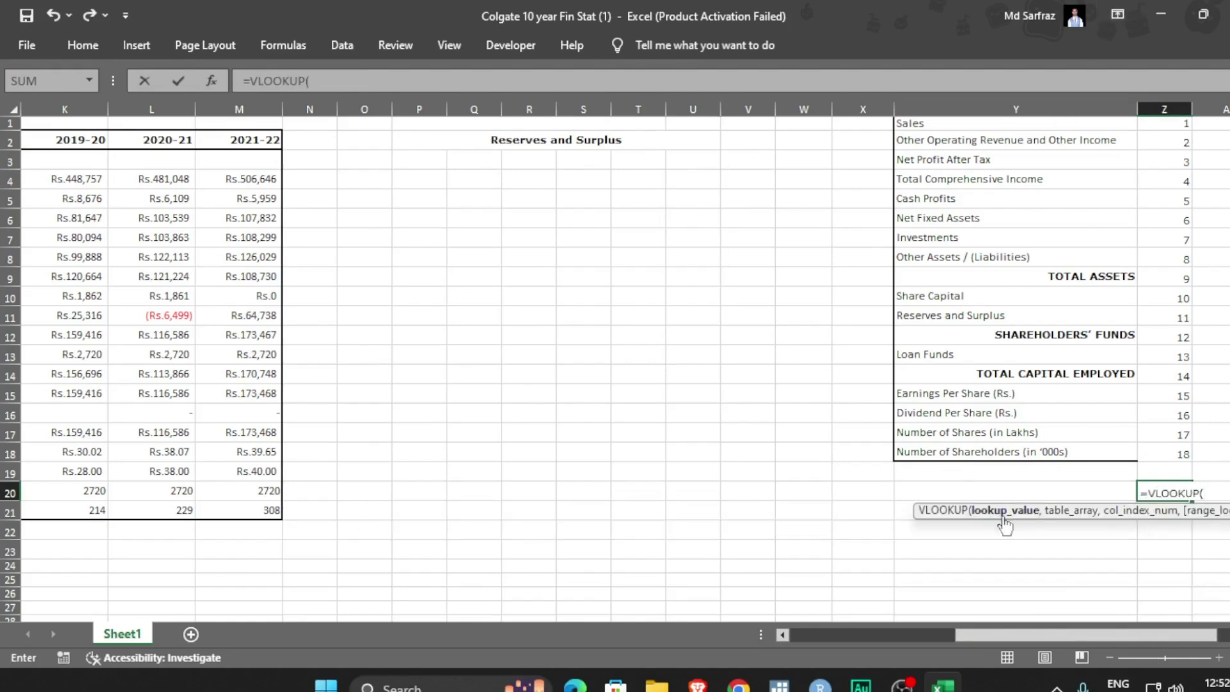
left_click(542, 142)
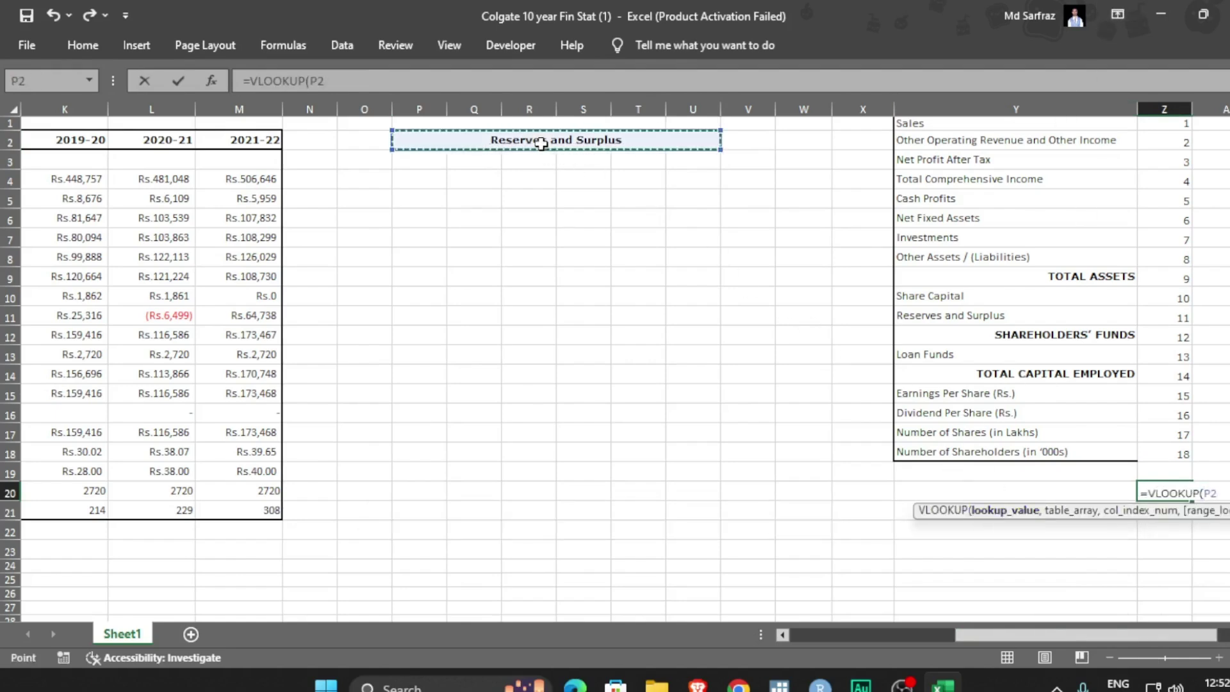
type(",")
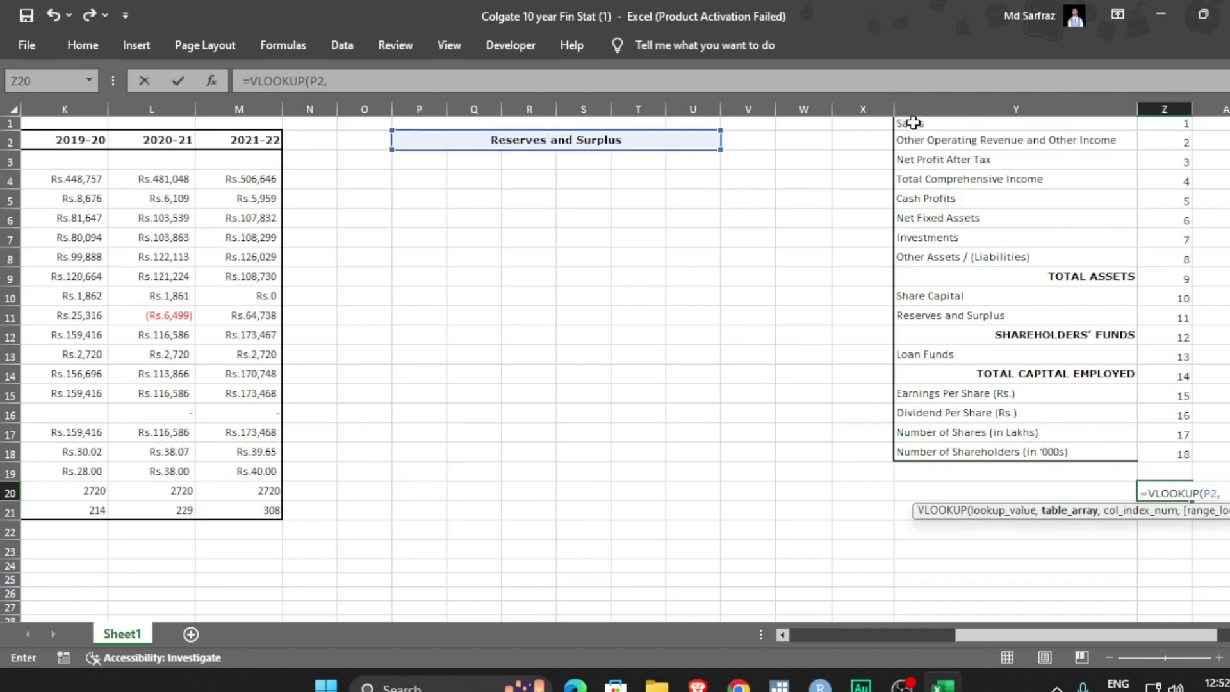
left_click(915, 123)
key("shift+Right")
key("shift+Down")
key("shift+Down")
key("shift+Down")
key("shift+Down")
key("shift+Down")
key("shift+Down")
key("shift+Down")
key("shift+Down")
key("shift+Down")
key("shift+Down")
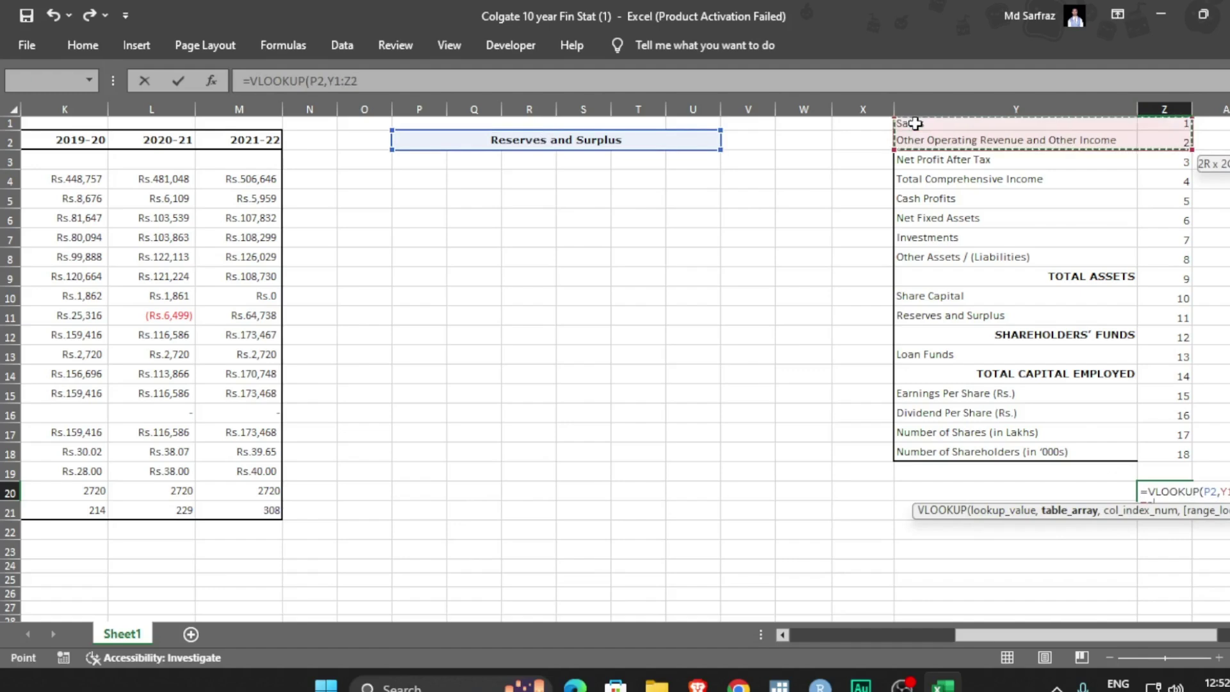
key("shift+Down")
key("shift+Down")
key("shift+Down")
key("shift+Down")
key("shift+Down")
key("shift+Down")
key("shift+Down")
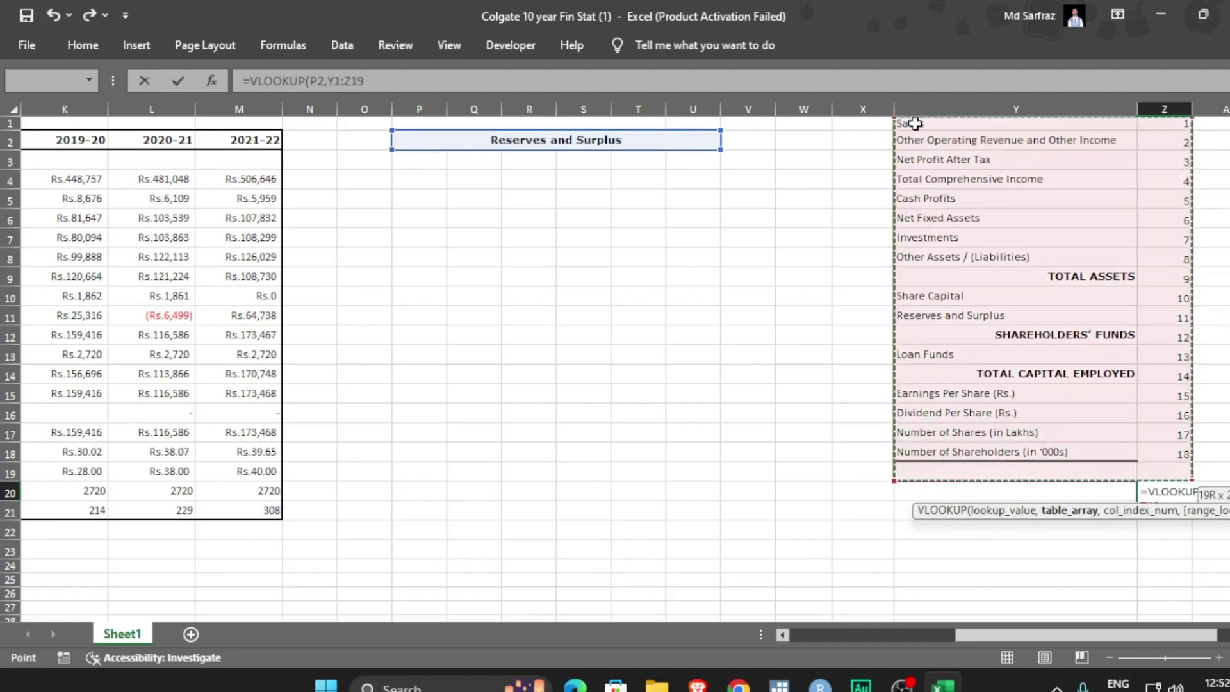
type(",2")
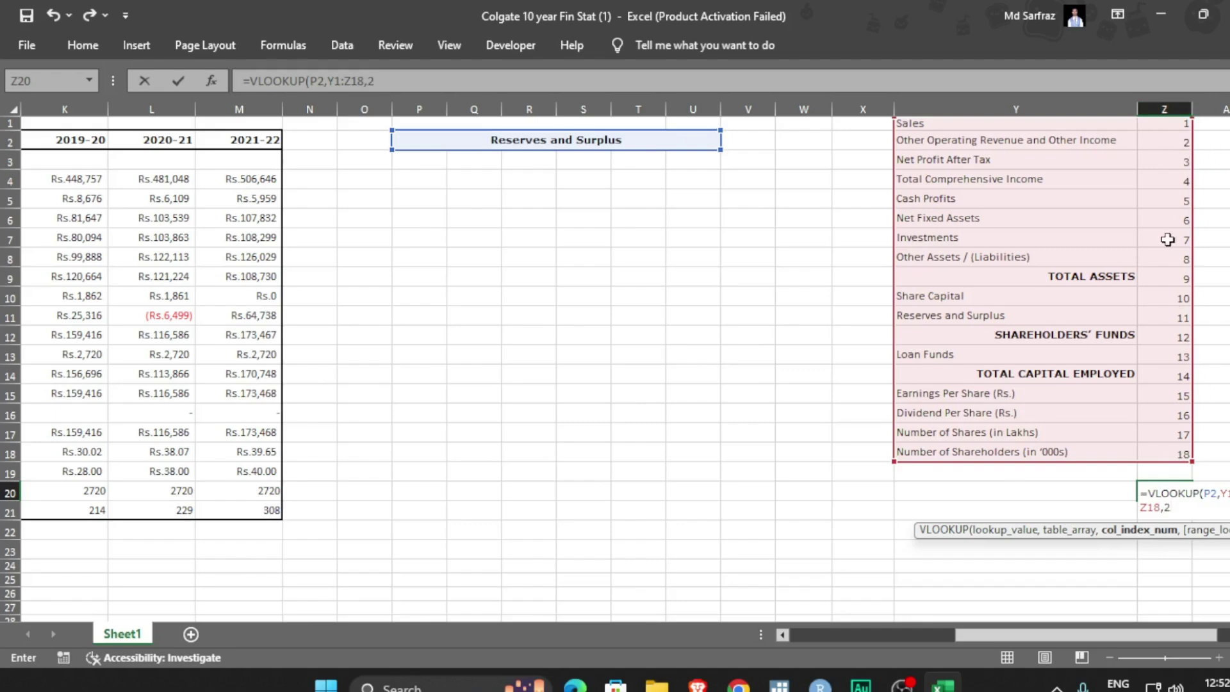
type(",")
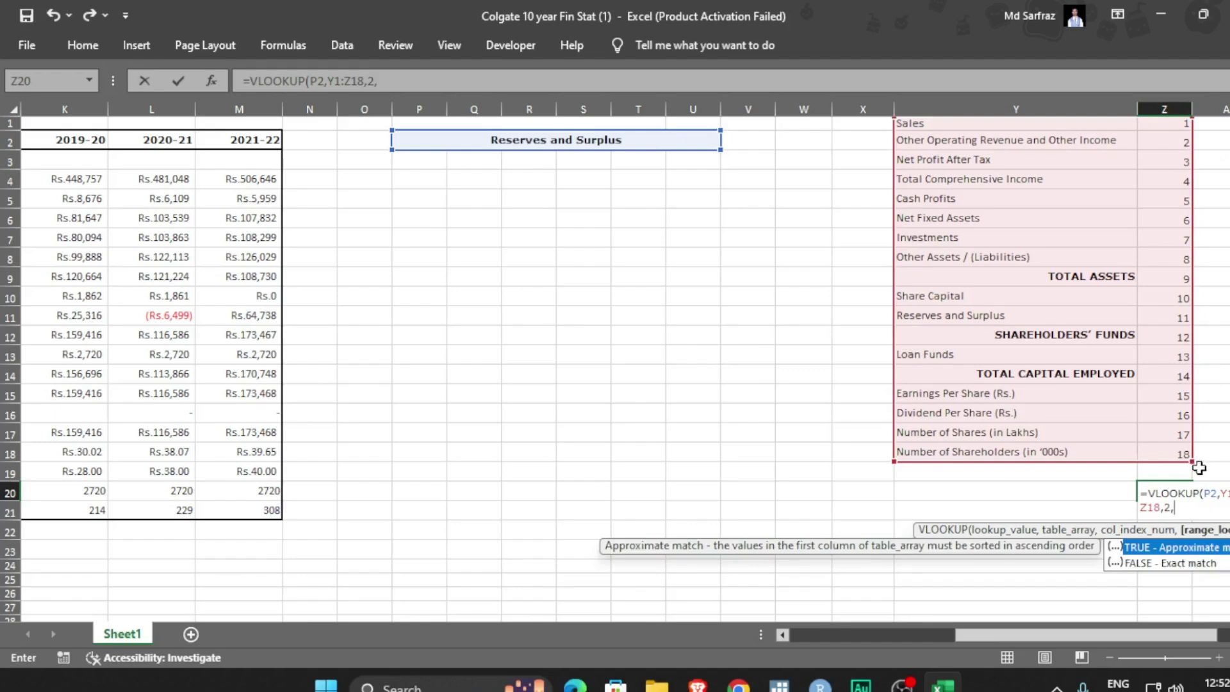
left_click(1143, 564)
double_click(1142, 563)
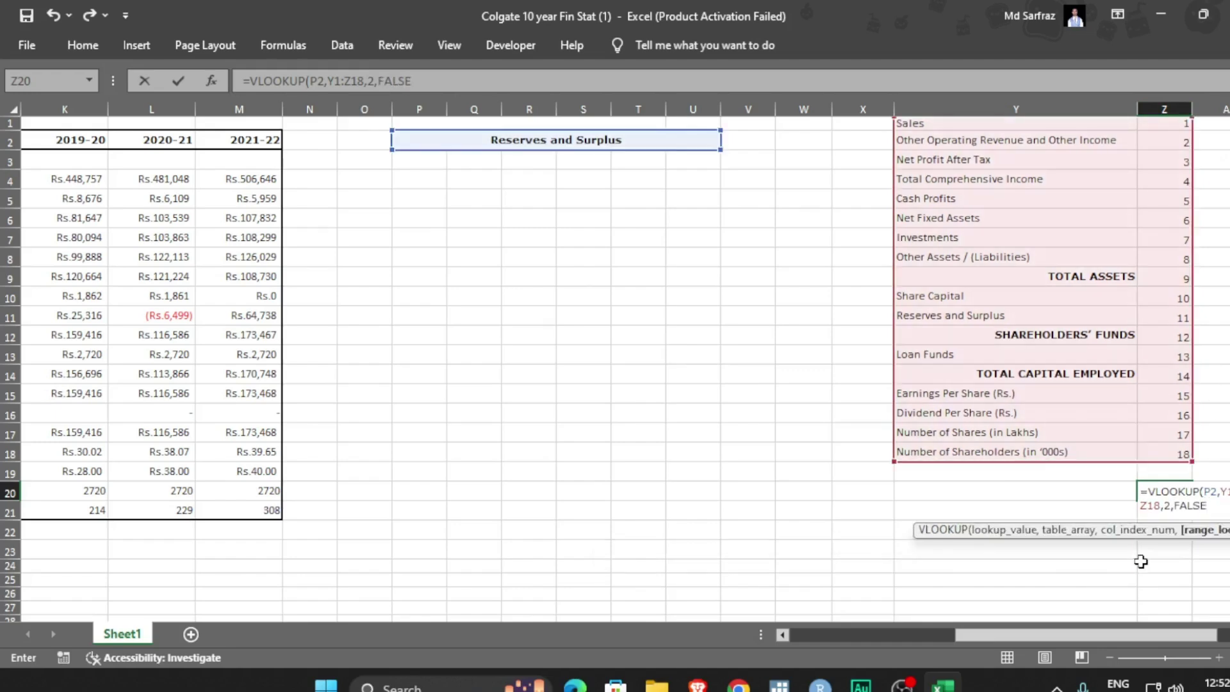
Finish the Z20 lookup, then choose Dividend Per Share (Rs.) and TOTAL CAPITAL EMPLOYED in P2.
type(")")
key("Return")
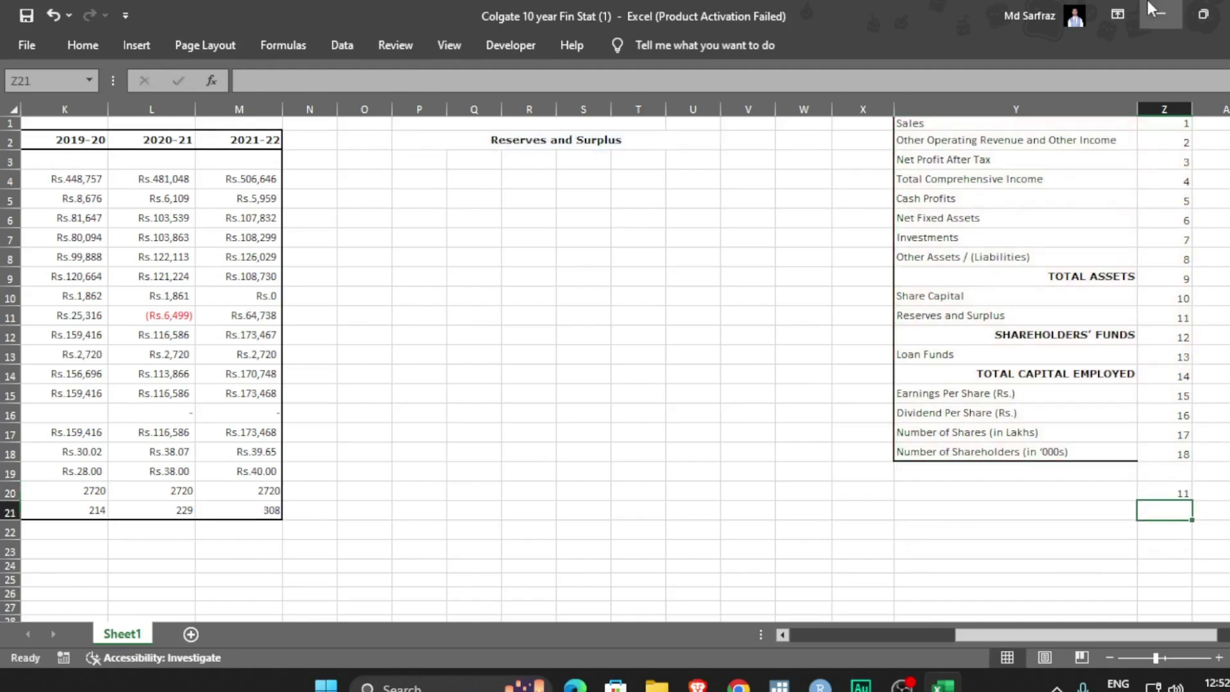
left_click(616, 149)
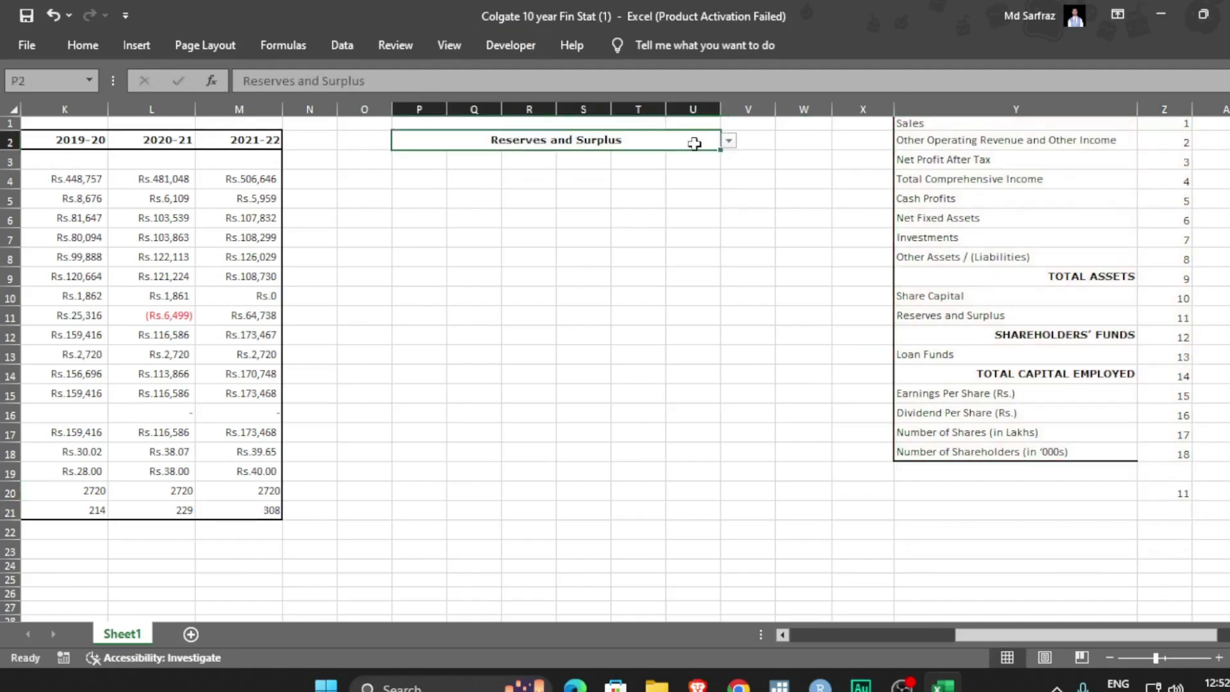
left_click(729, 142)
left_click(628, 199)
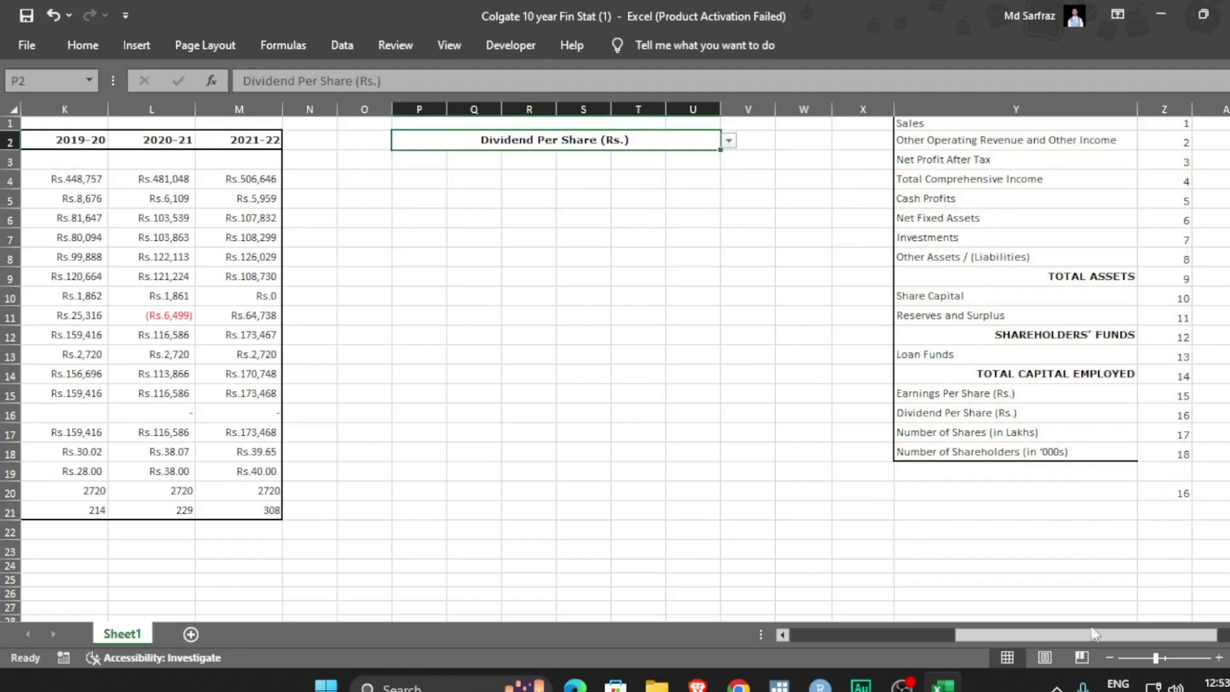
left_click_drag(1095, 635, 1136, 633)
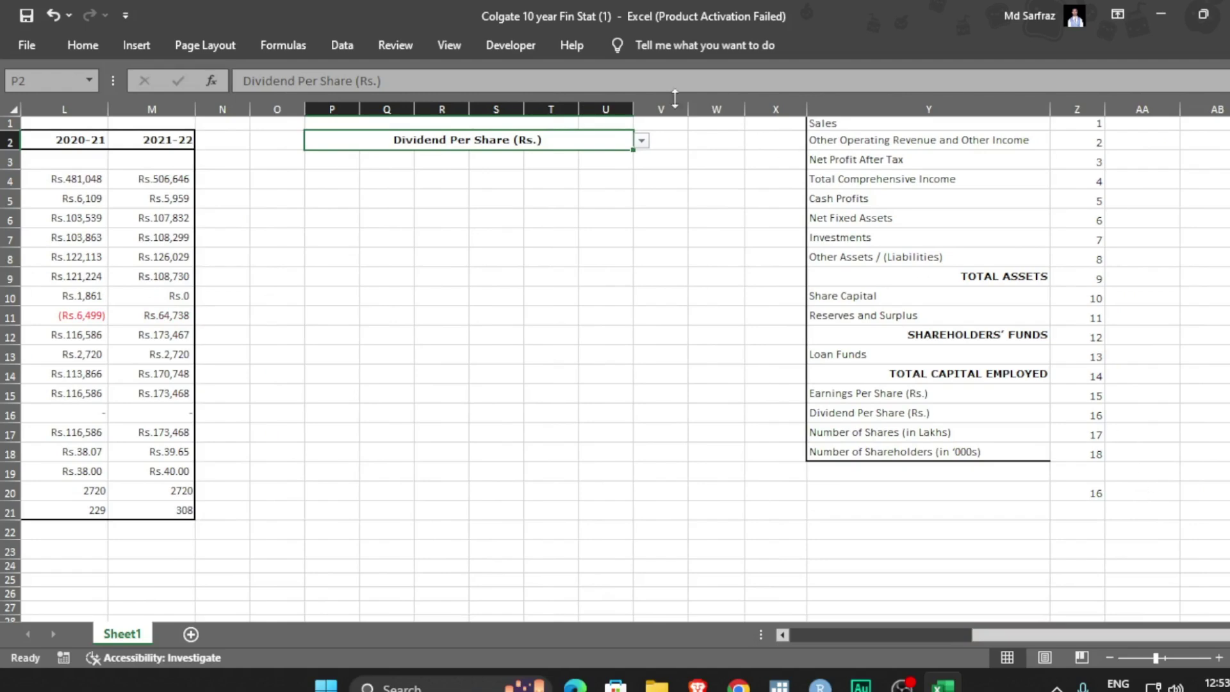
left_click(641, 141)
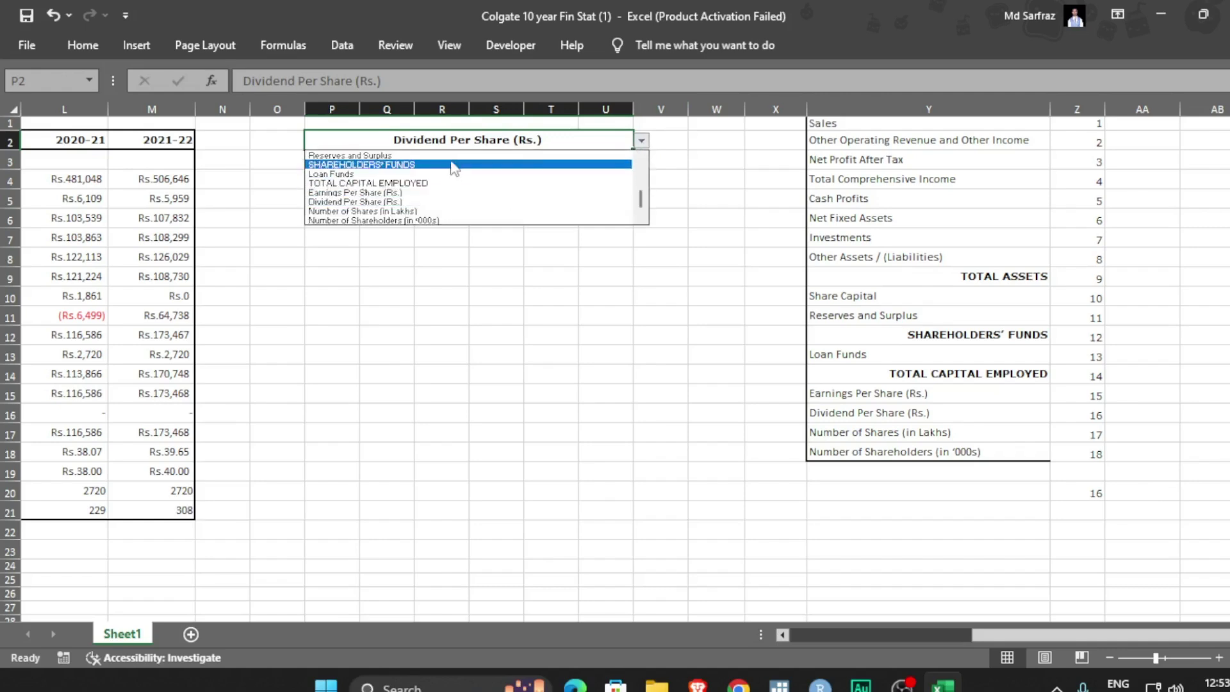
left_click(453, 187)
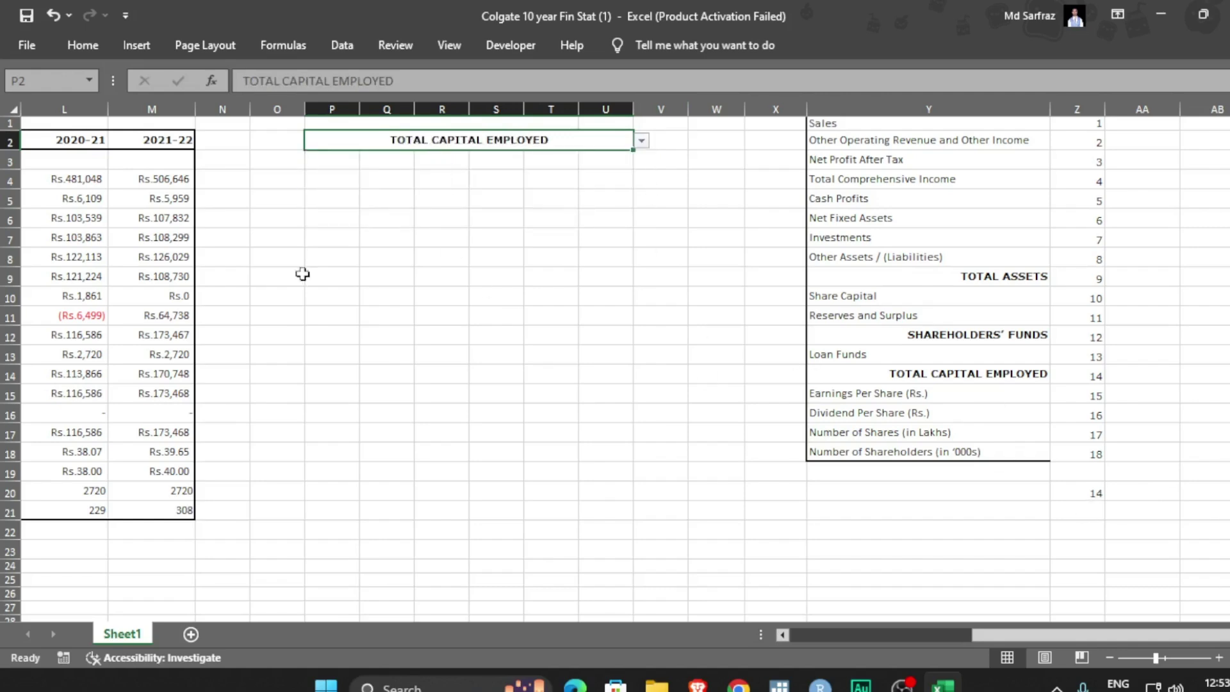
Copy the year headers 2010-11 to 2021-22 and paste them into AA20:AL20.
left_click_drag(1060, 640, 833, 639)
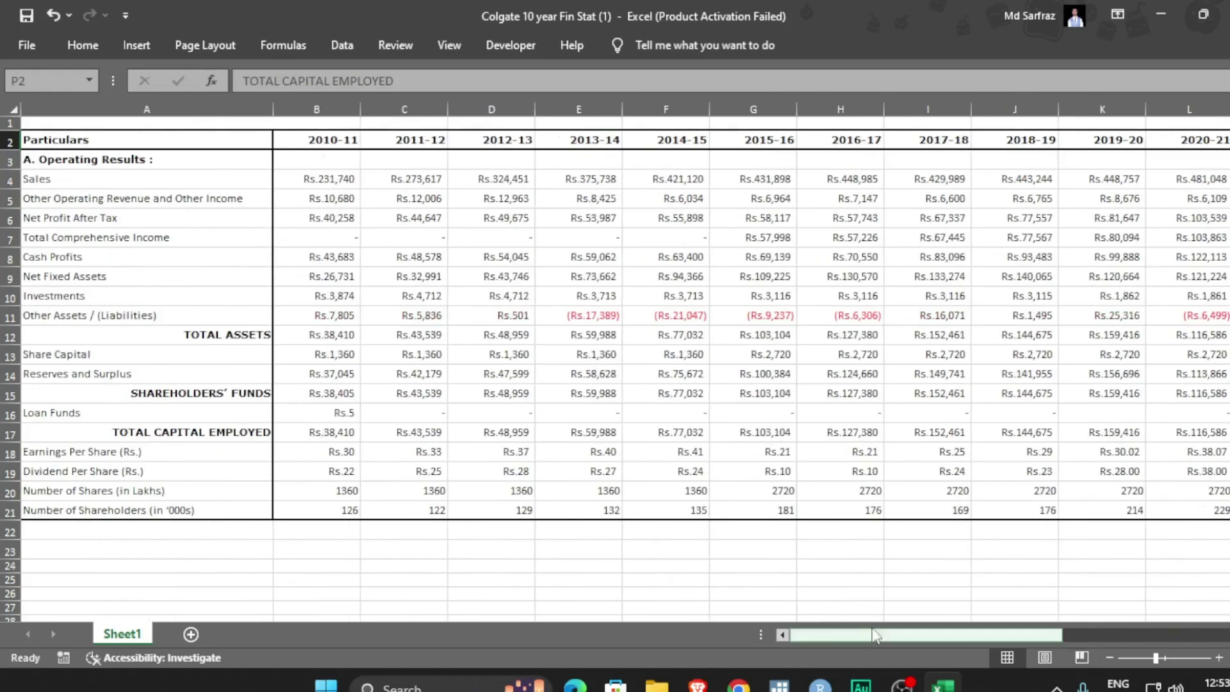
left_click(318, 138)
key("shift+Right")
key("shift+Right")
key("shift+Right")
key("shift+Right")
key("shift+Right")
key("shift+Right")
key("shift+Right")
key("shift+Right")
key("shift+Right")
key("shift+Right")
key("shift+Right")
key("shift+Right")
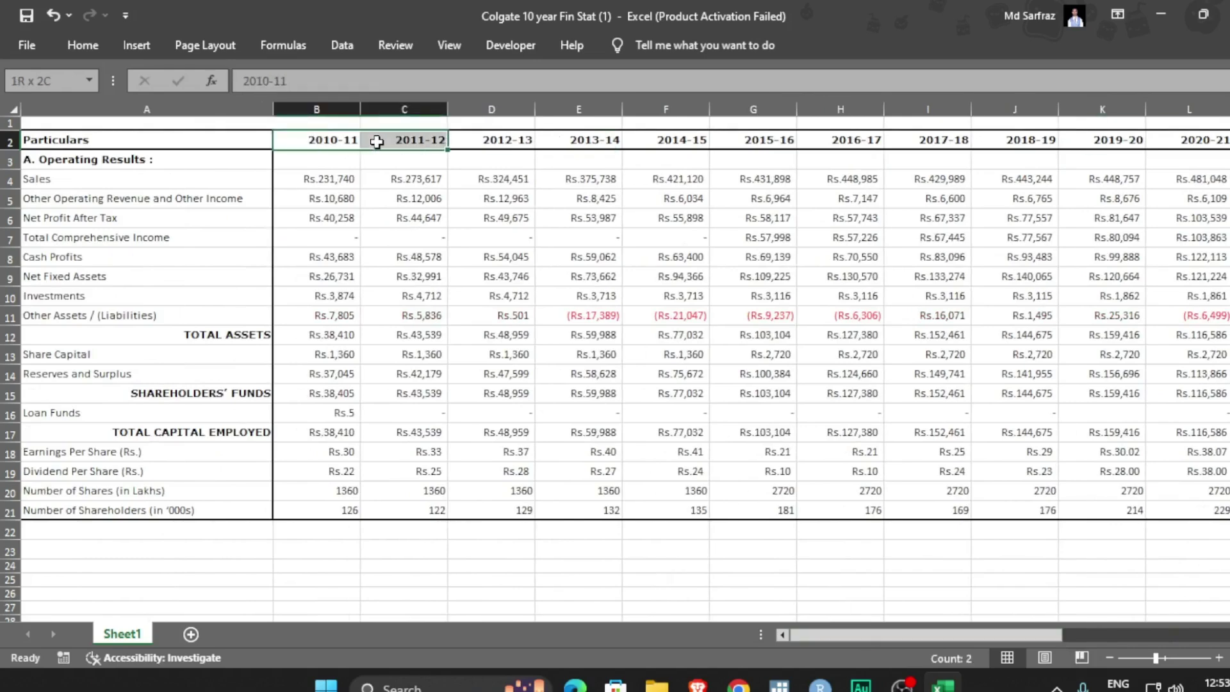
key("shift+Left")
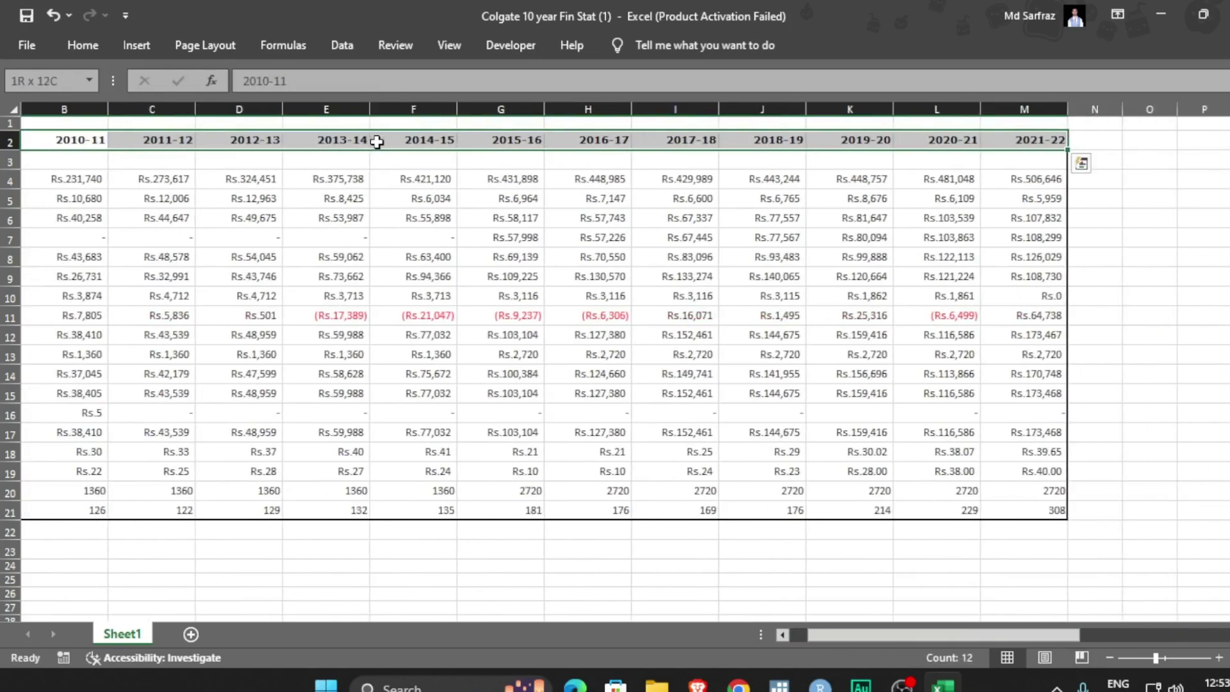
key("ctrl+c")
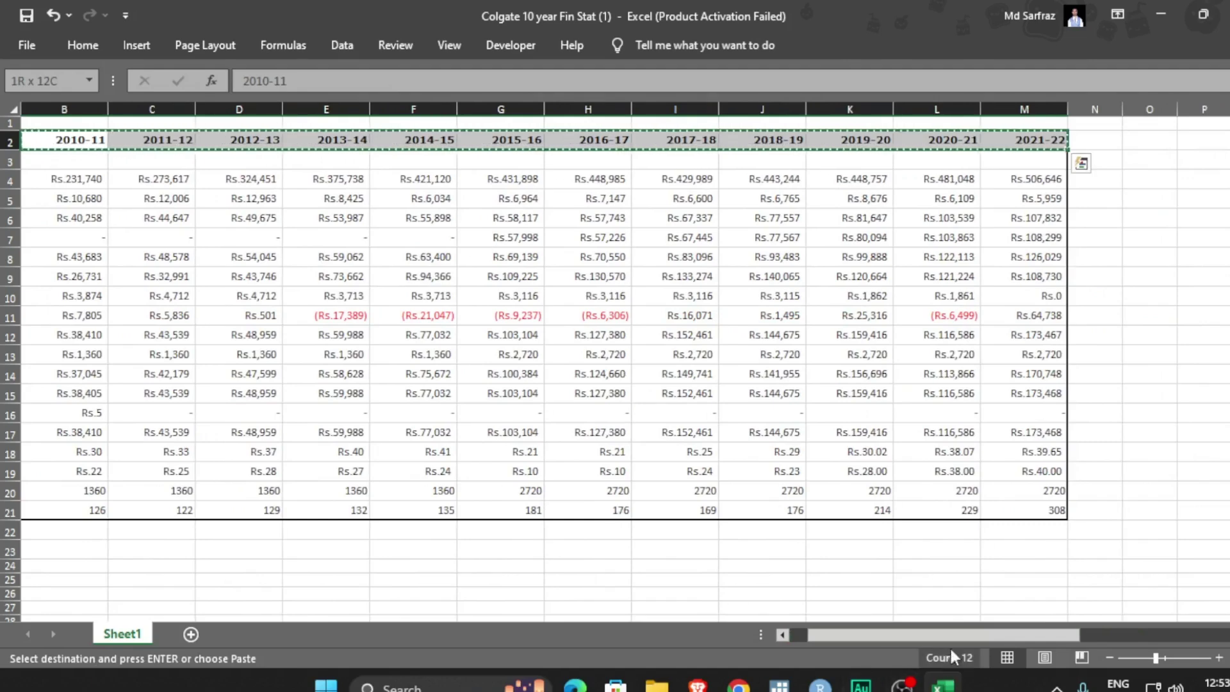
left_click_drag(942, 635, 1187, 591)
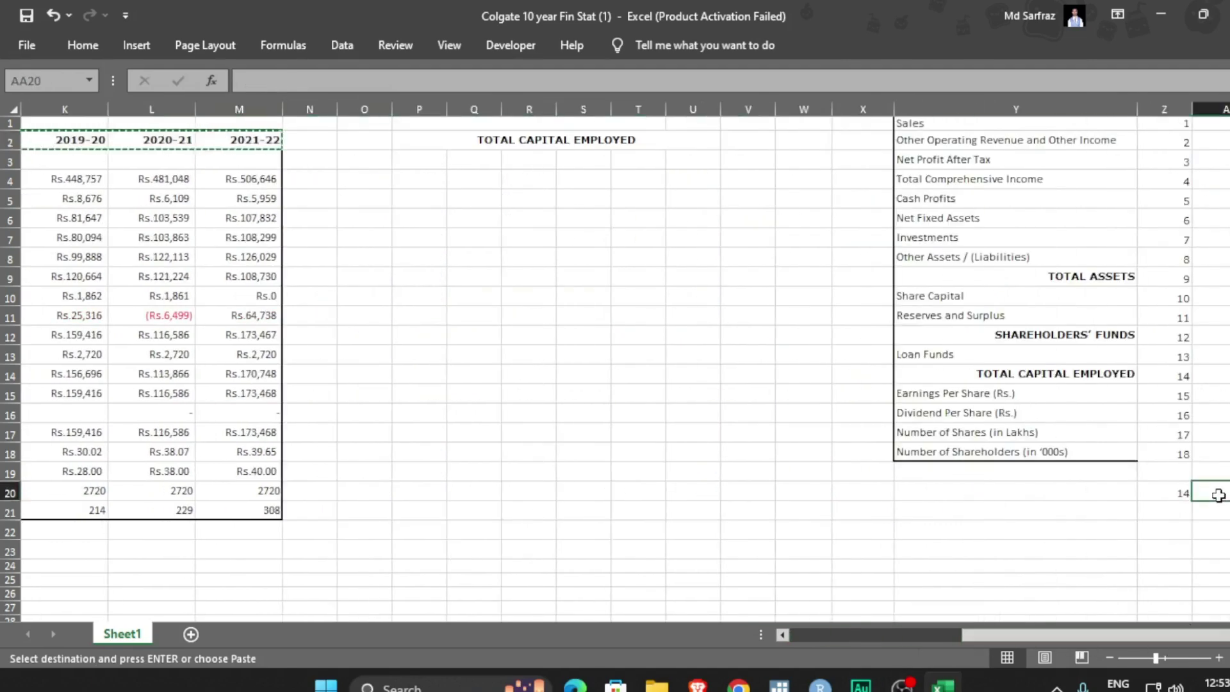
key("ctrl+v")
scroll(810, 519, "right", 6)
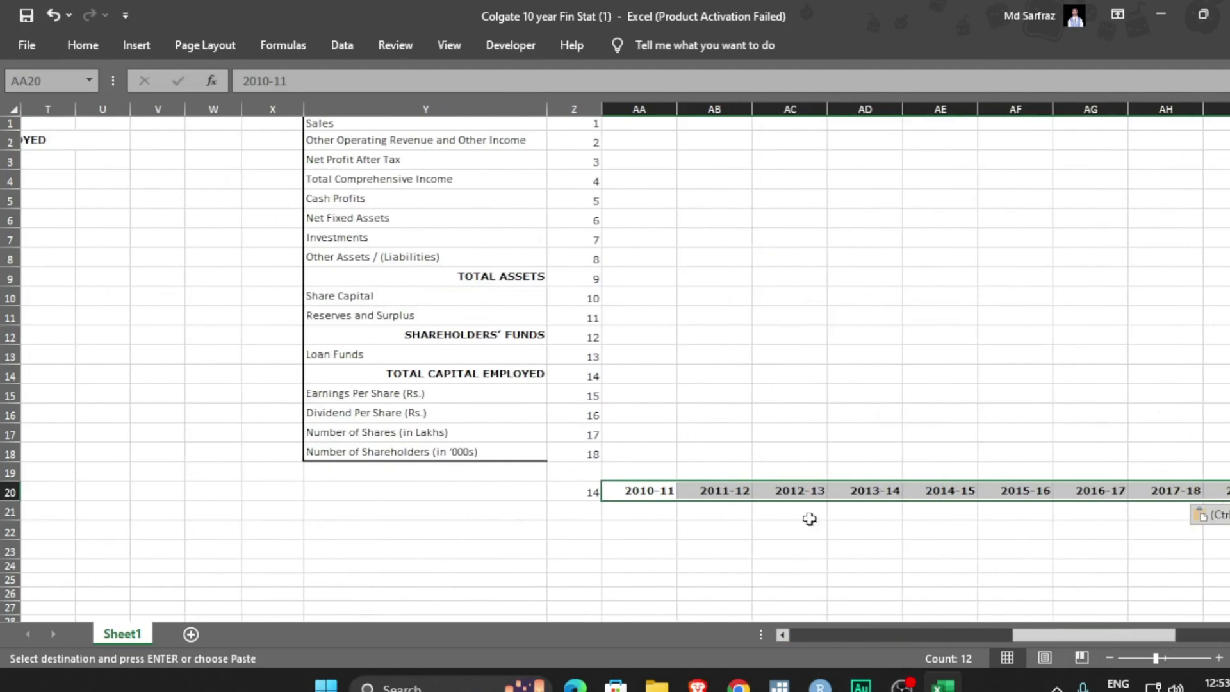
left_click_drag(1084, 644, 1158, 644)
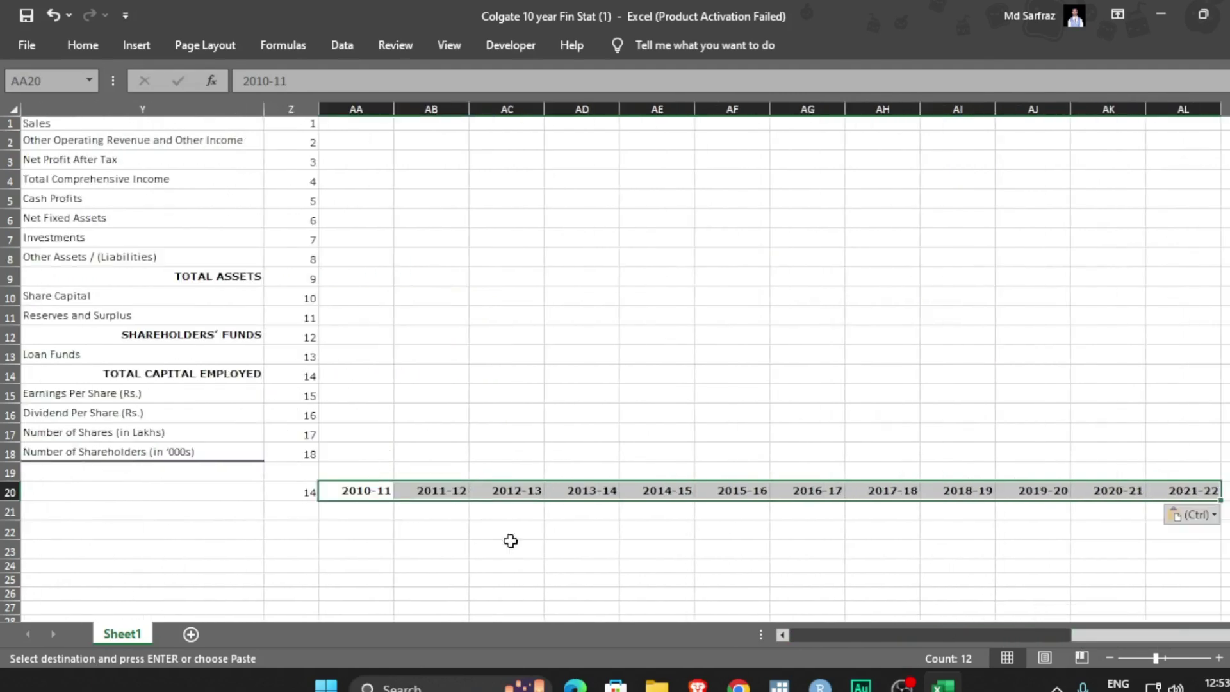
left_click(299, 513)
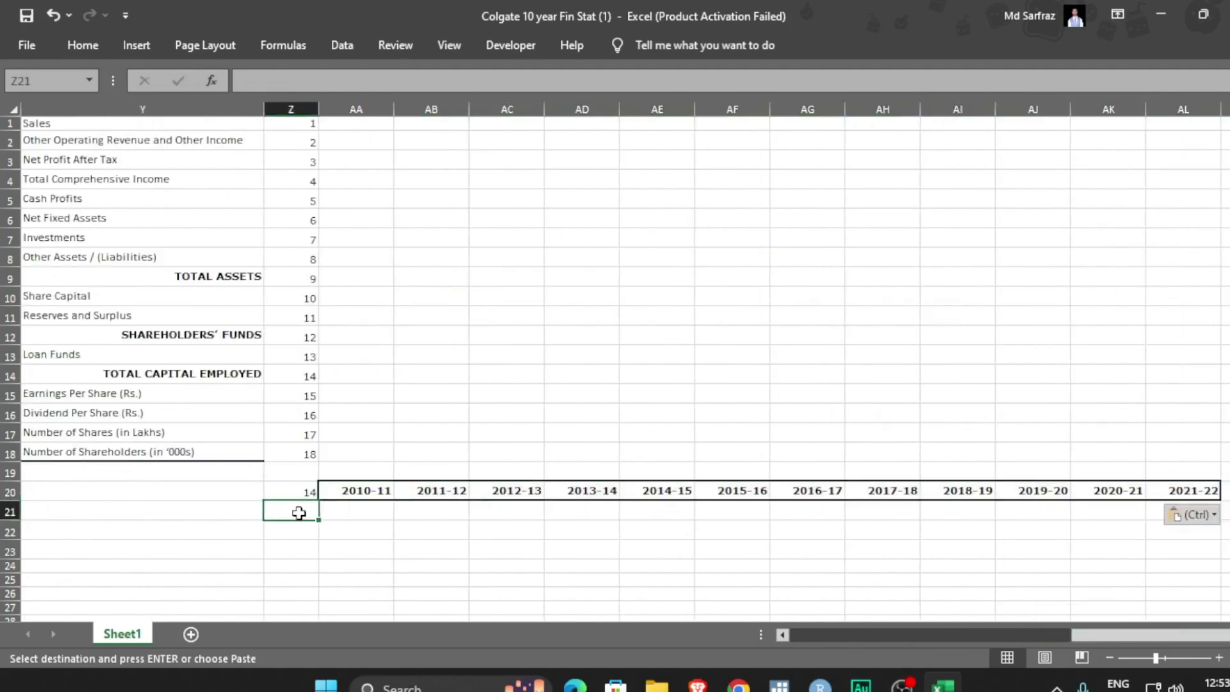
Link Z21 to P2 so it shows TOTAL CAPITAL EMPLOYED, and AutoFit column Z.
type("=")
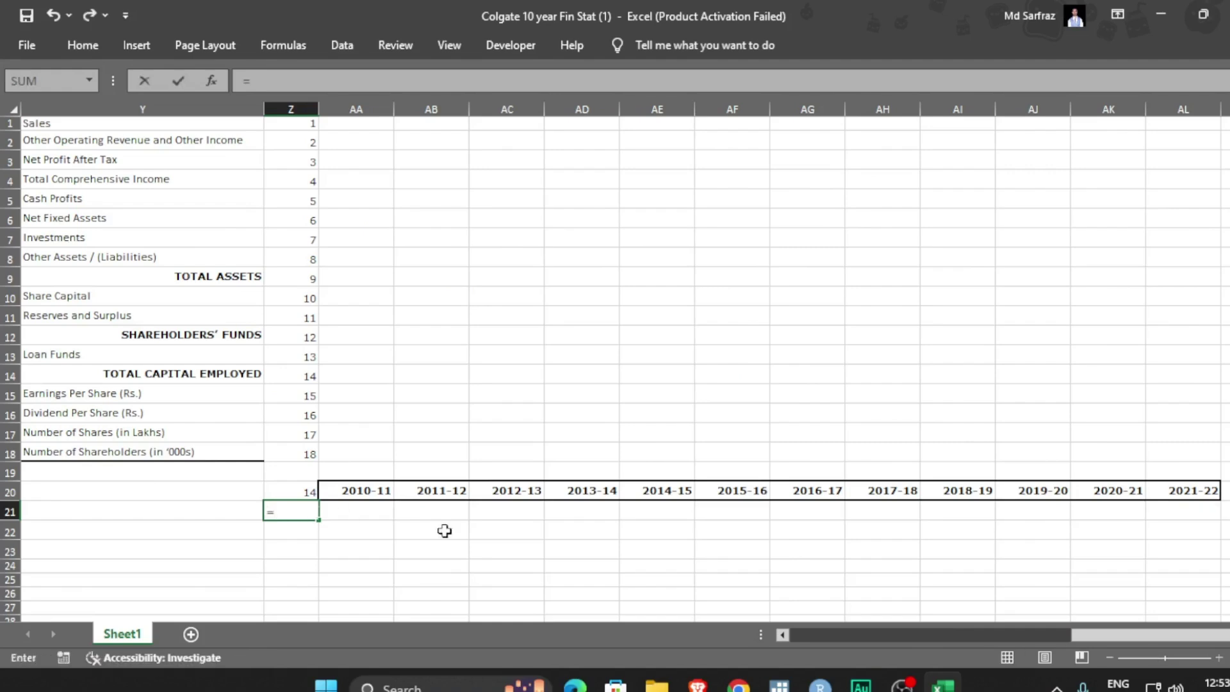
left_click_drag(1121, 634, 1019, 634)
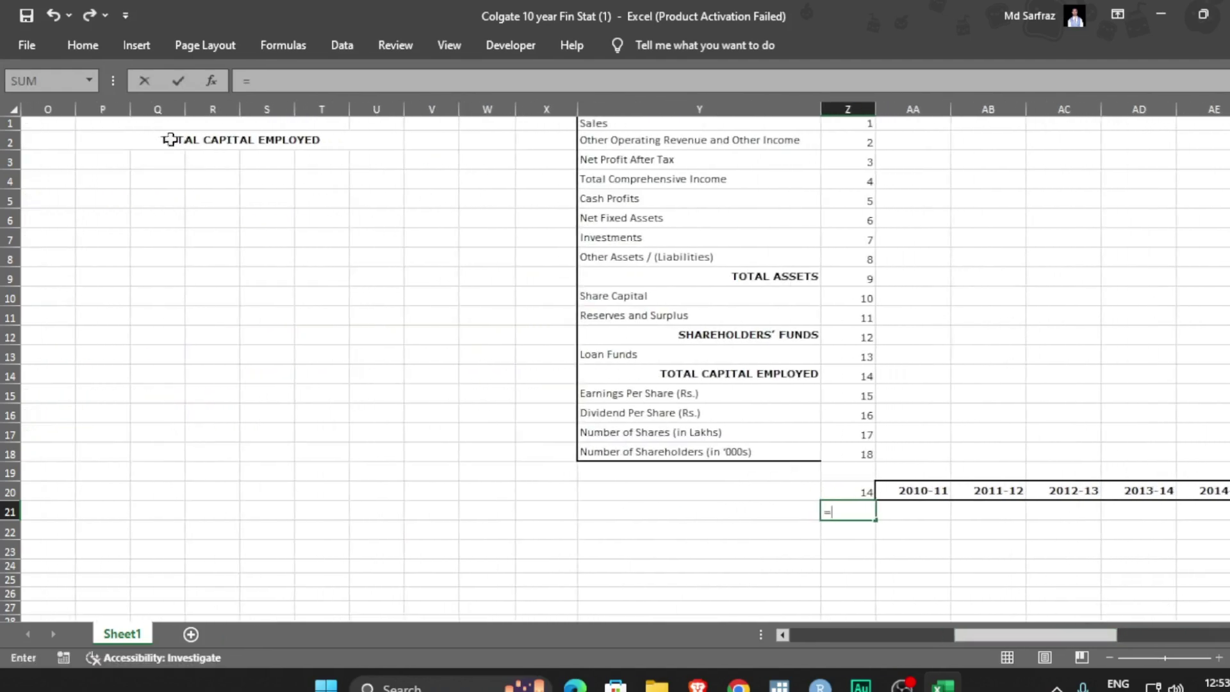
left_click(240, 142)
key("Return")
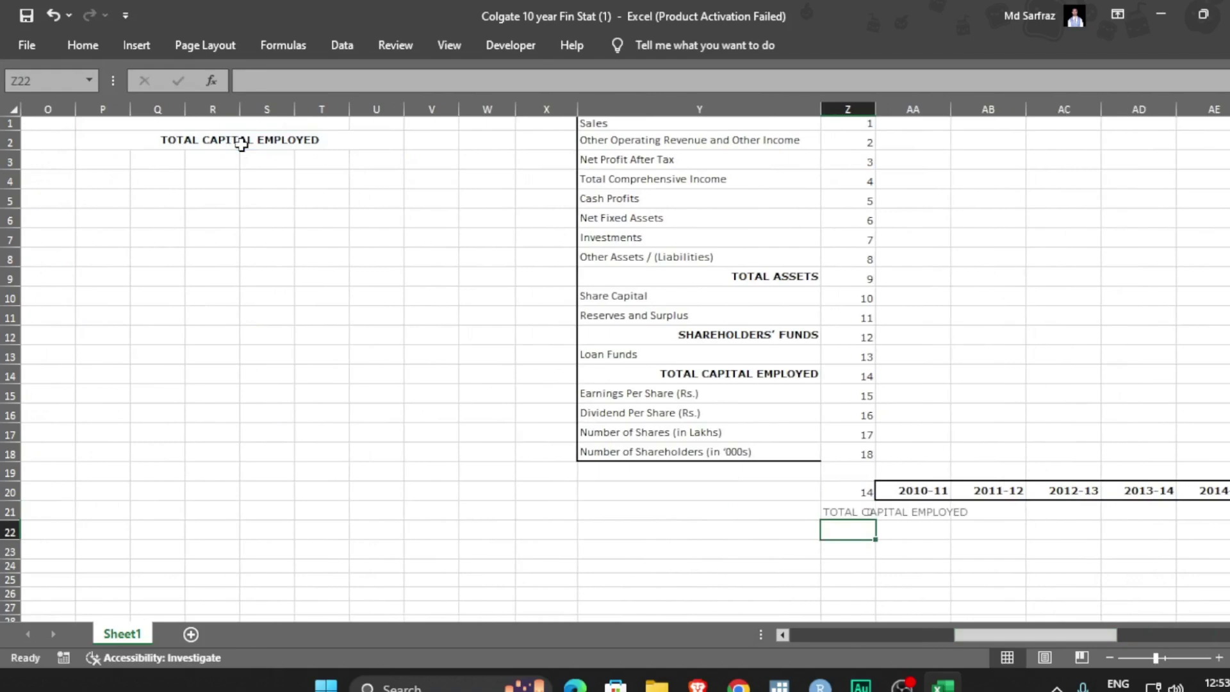
left_click_drag(872, 109, 872, 109)
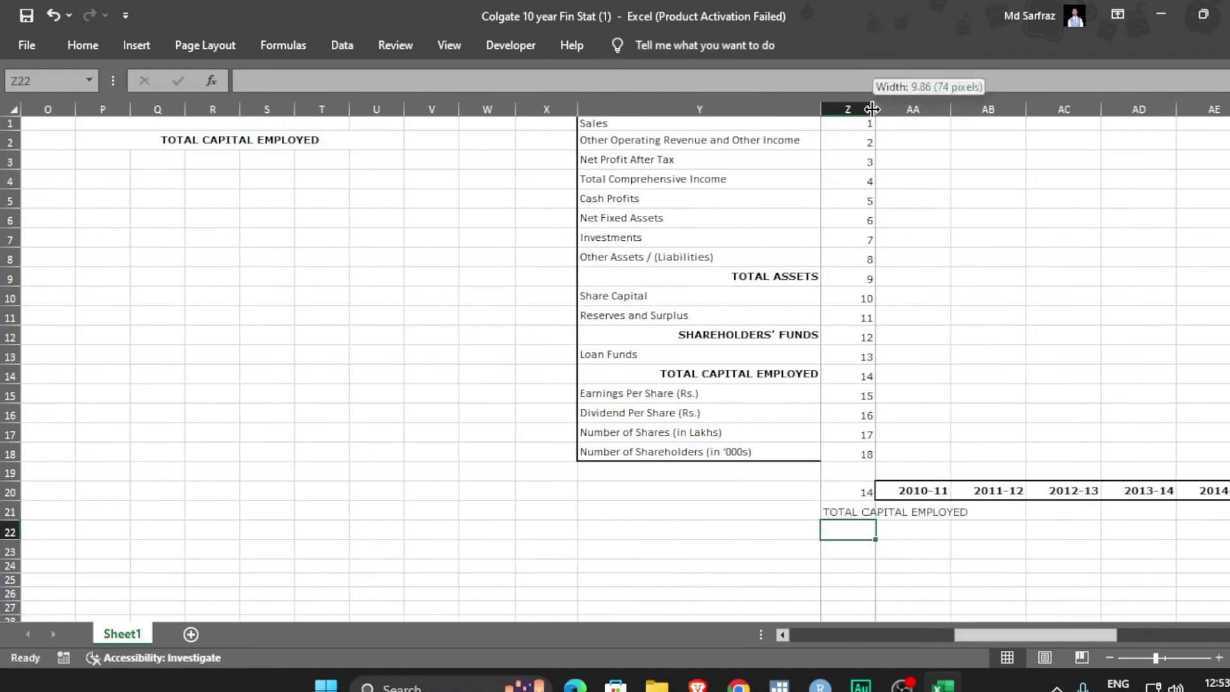
double_click(872, 109)
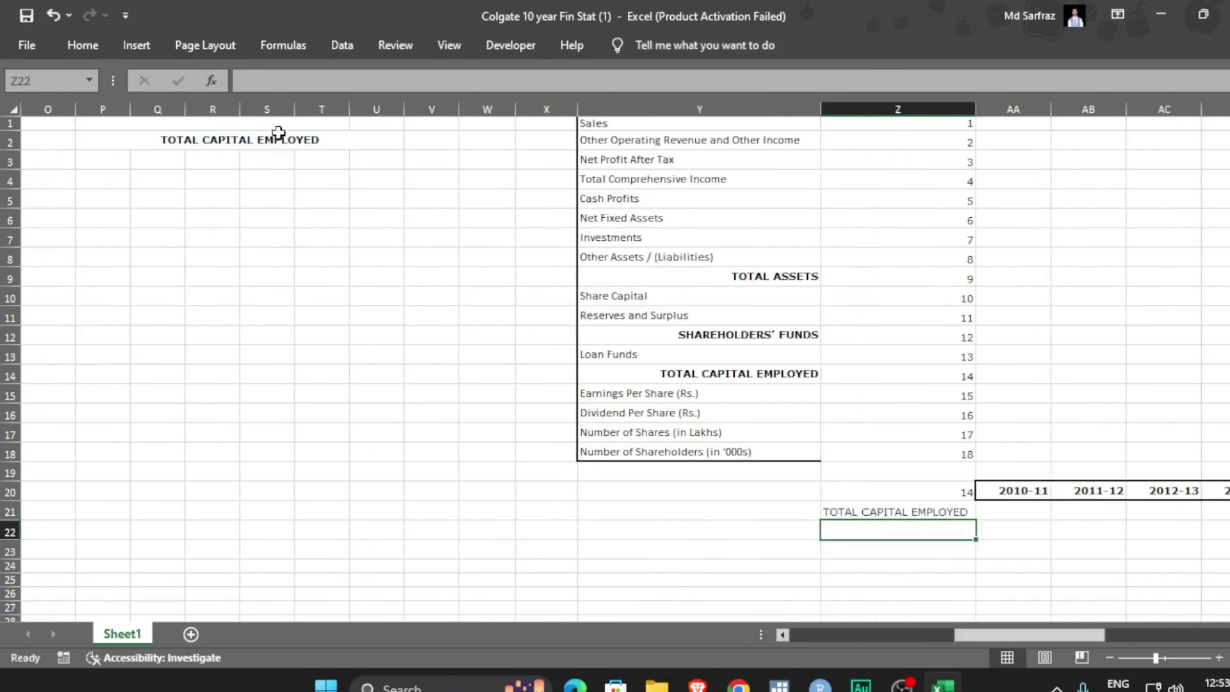
Select cell AA21 under the 2010-11 heading, discarding a started entry.
left_click(1011, 513)
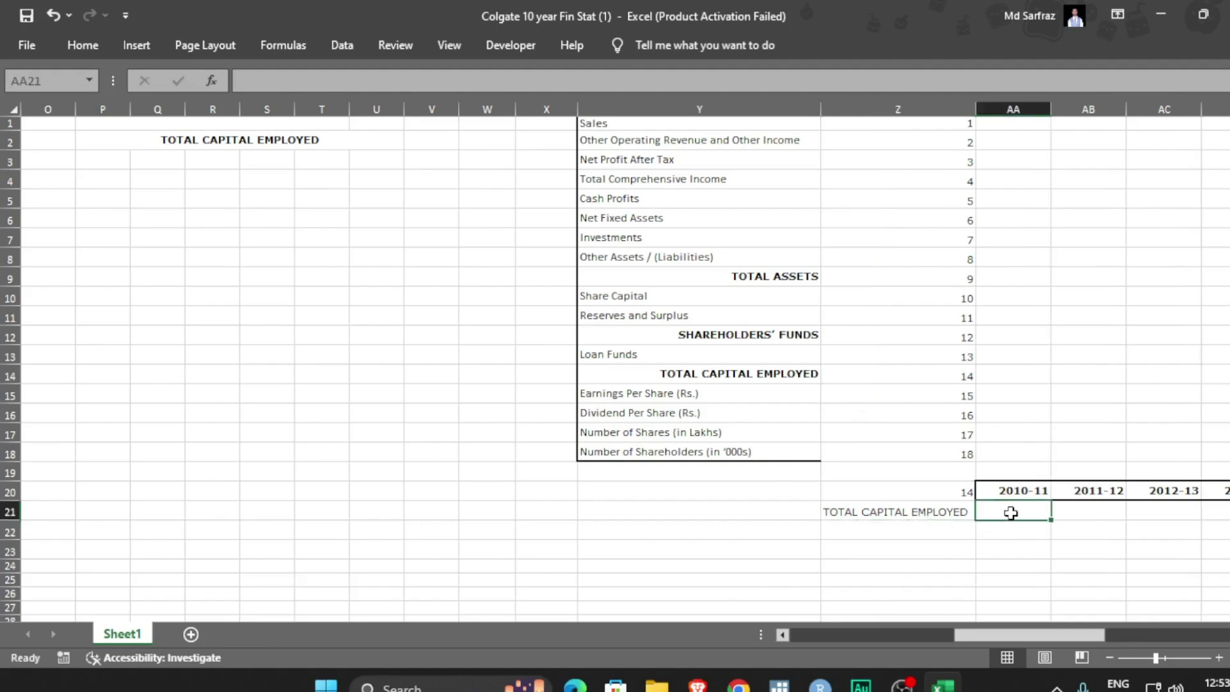
type("=")
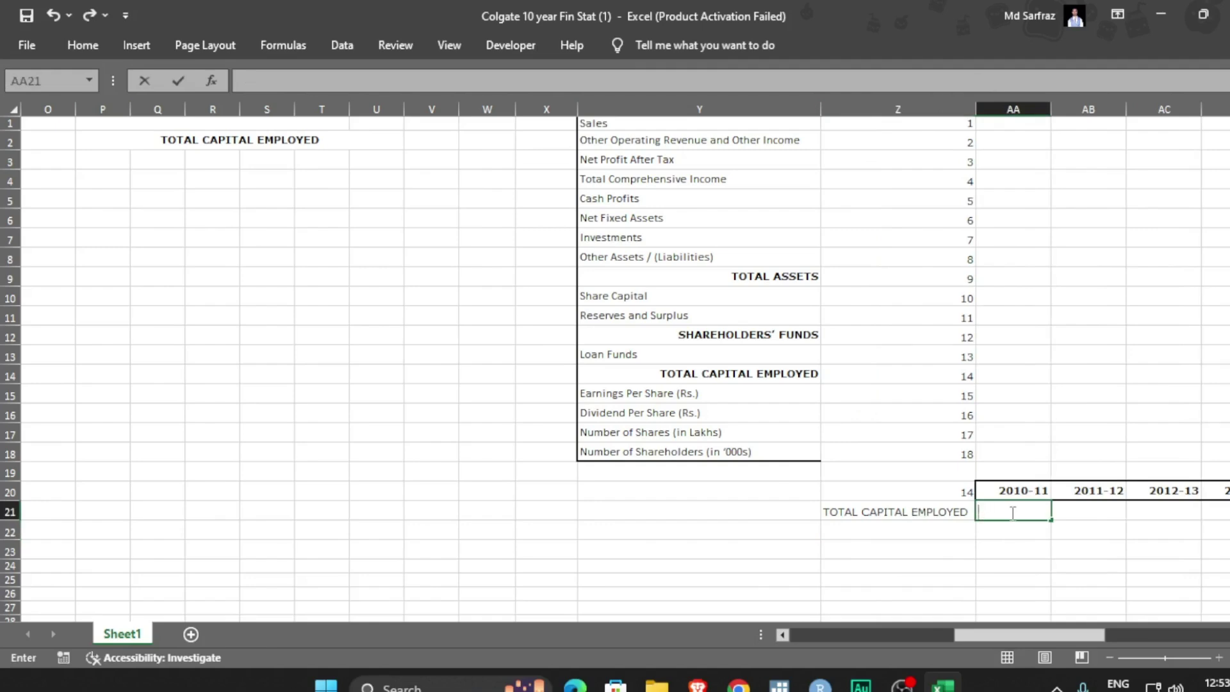
left_click(1025, 552)
left_click(1012, 515)
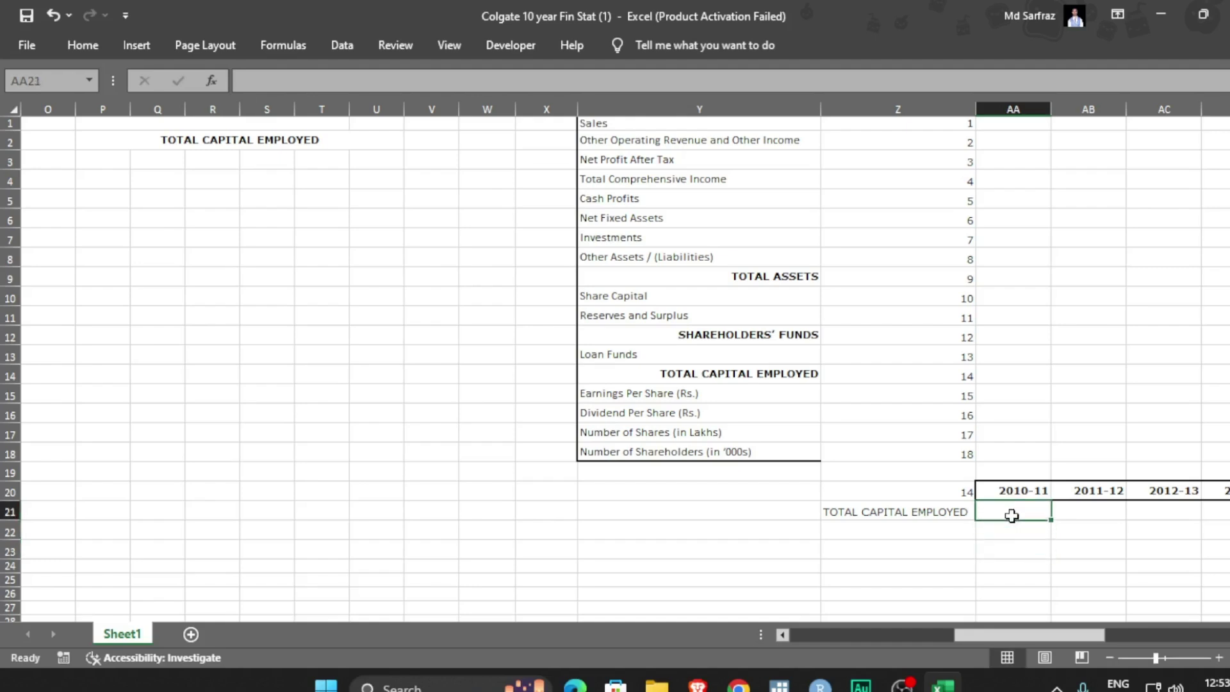
Enter {=OFFSET(A3,Z20,1,1,12)} as an array formula across AA21:AL21.
left_click_drag(1012, 516, 1011, 516)
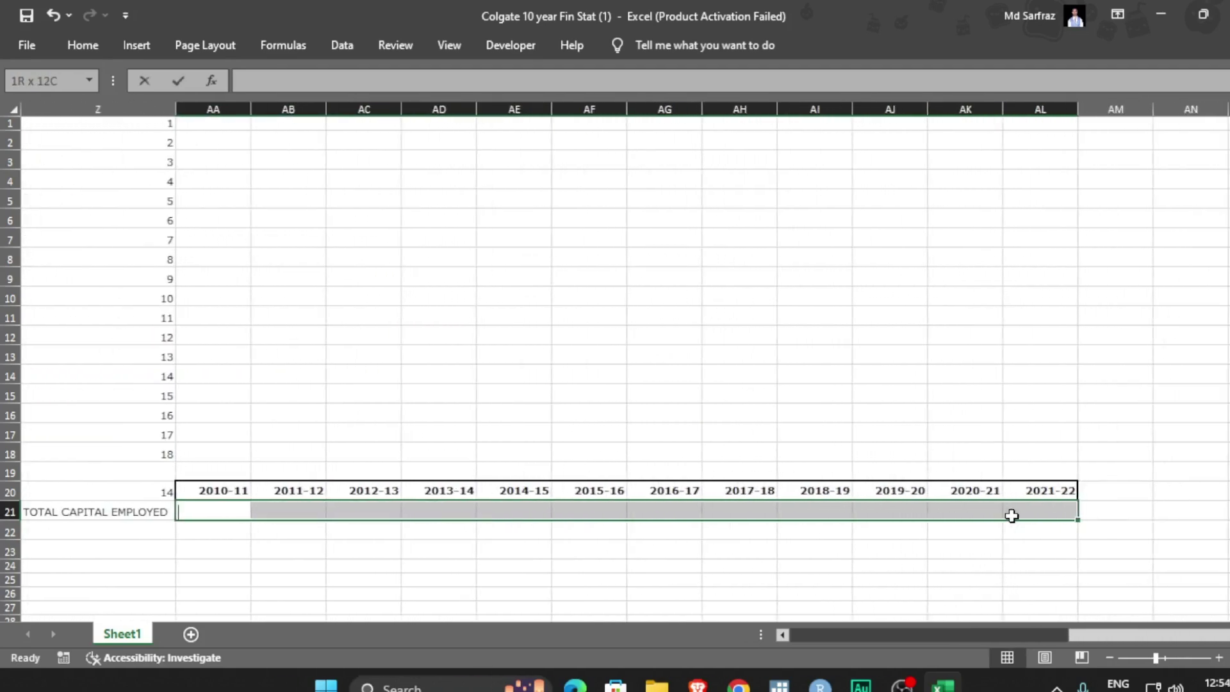
type("=")
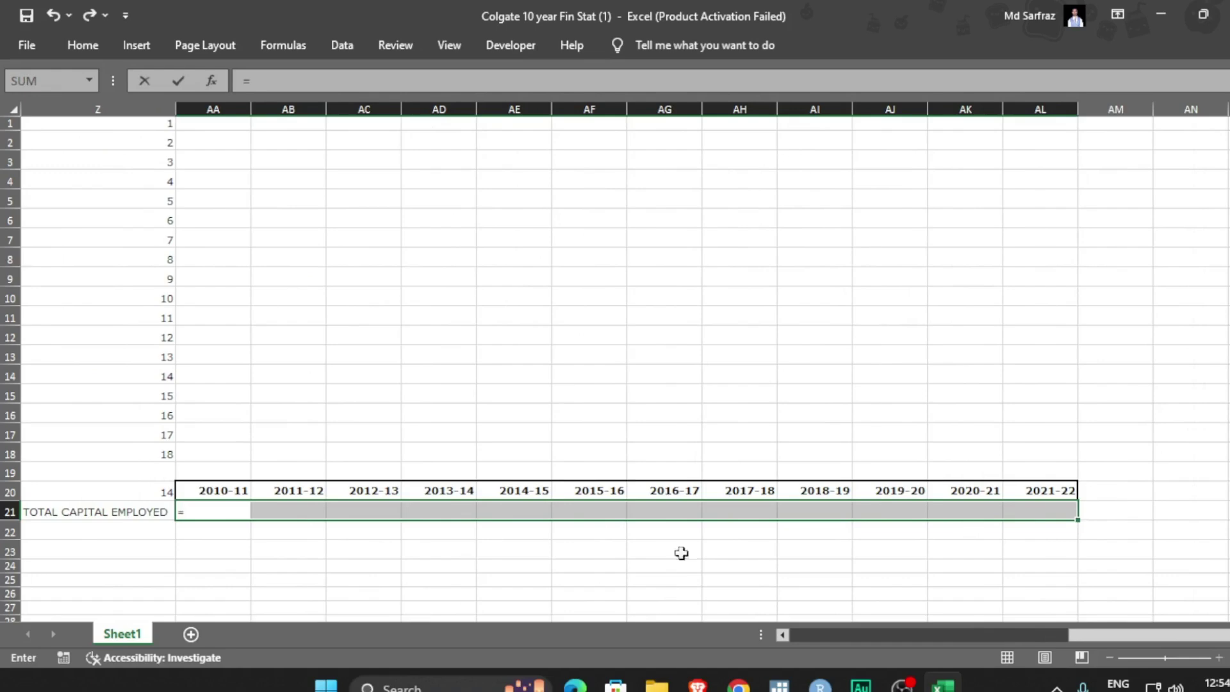
type("off")
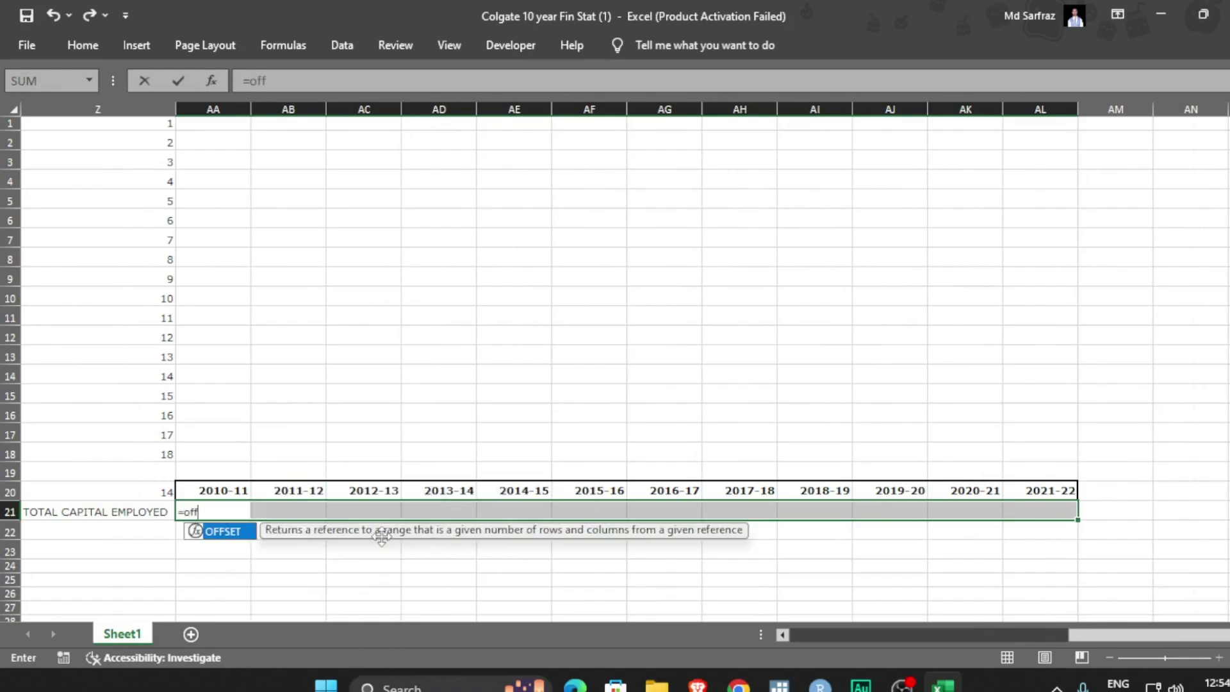
key("Tab")
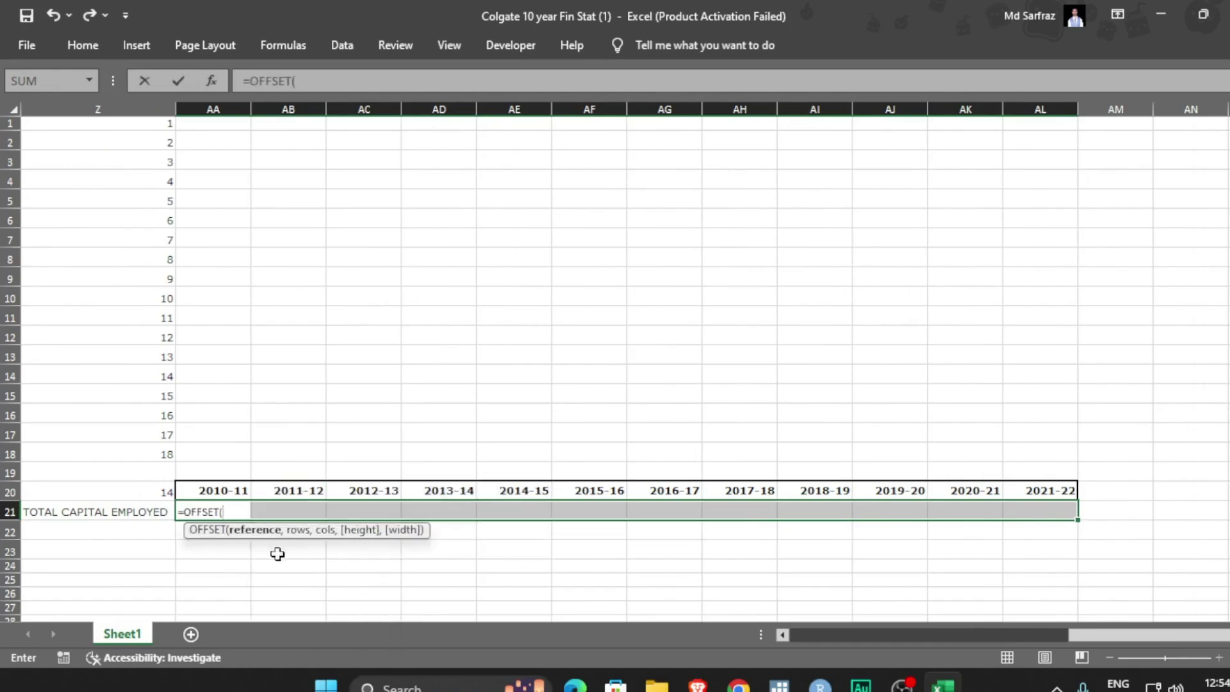
left_click_drag(1116, 640, 825, 652)
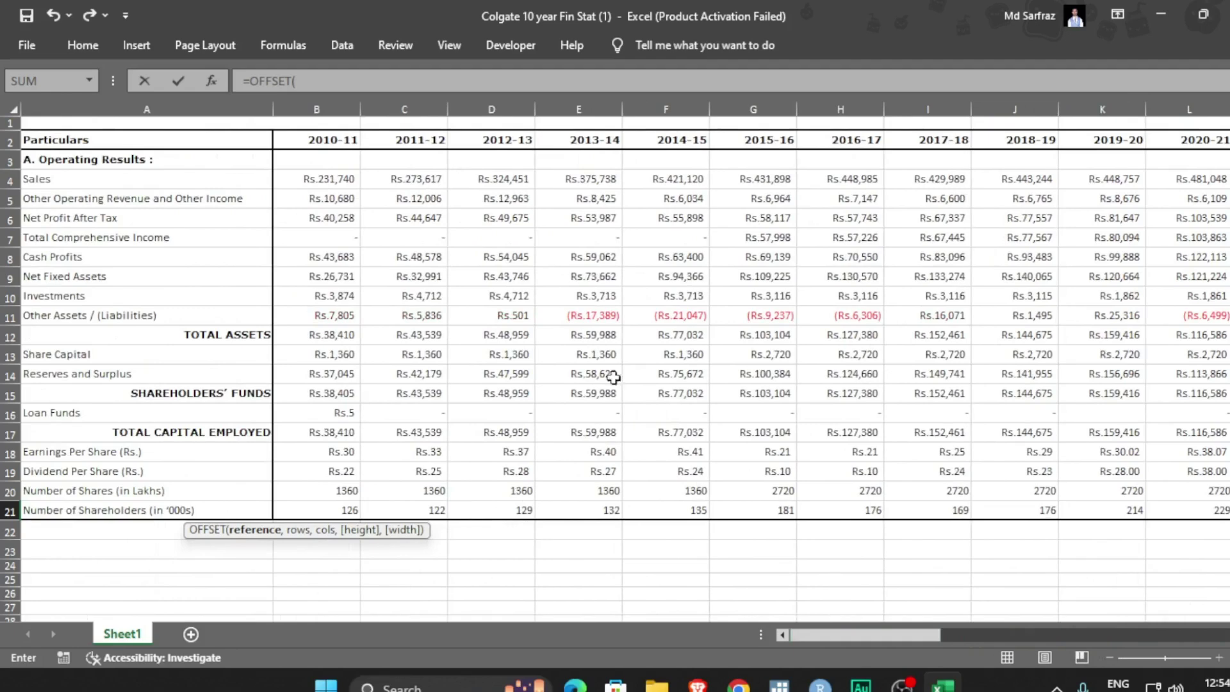
left_click(96, 162)
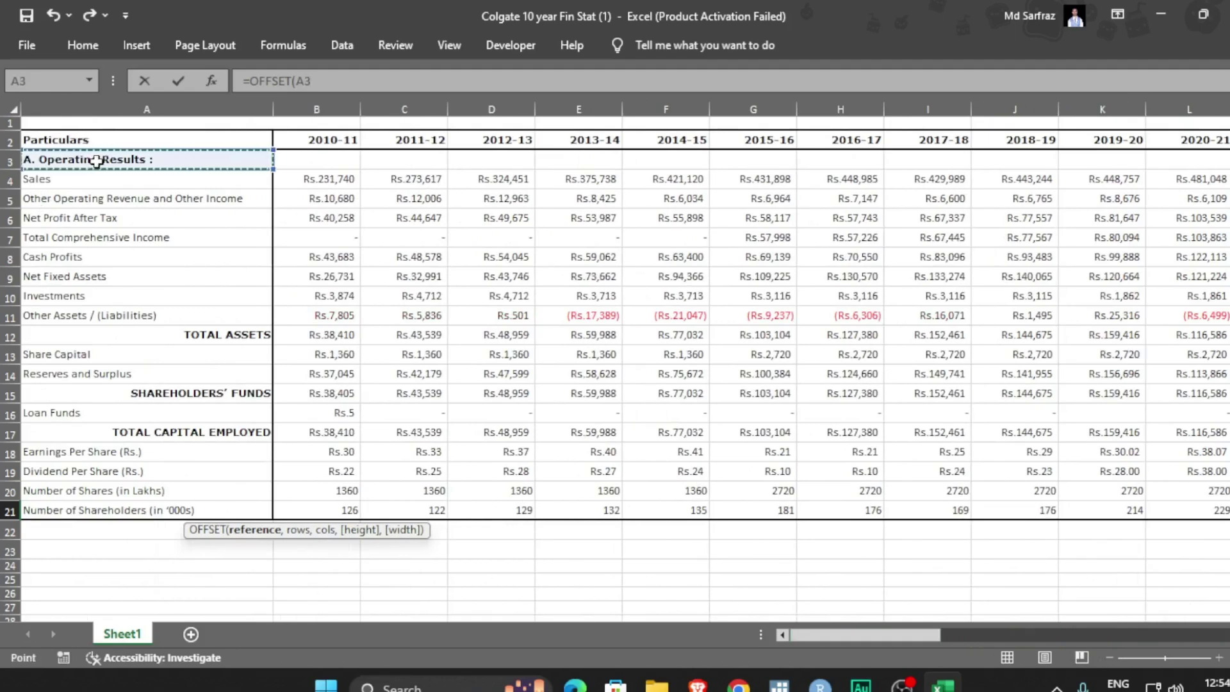
type(",")
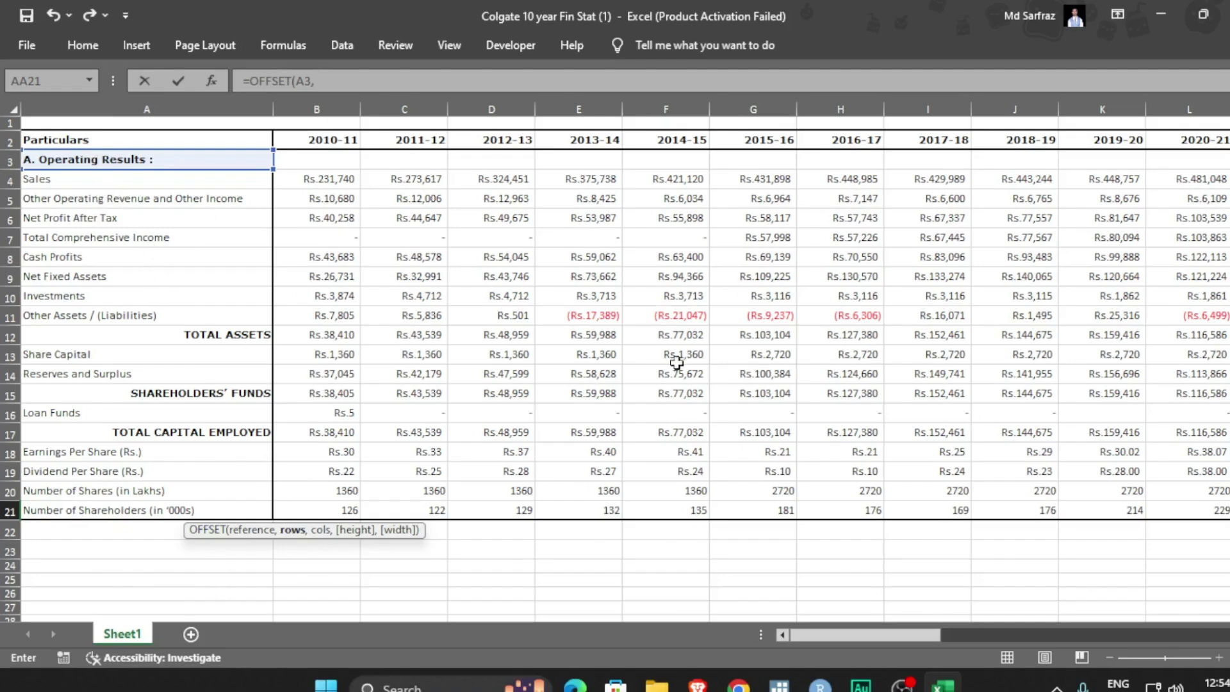
left_click_drag(922, 632, 1104, 640)
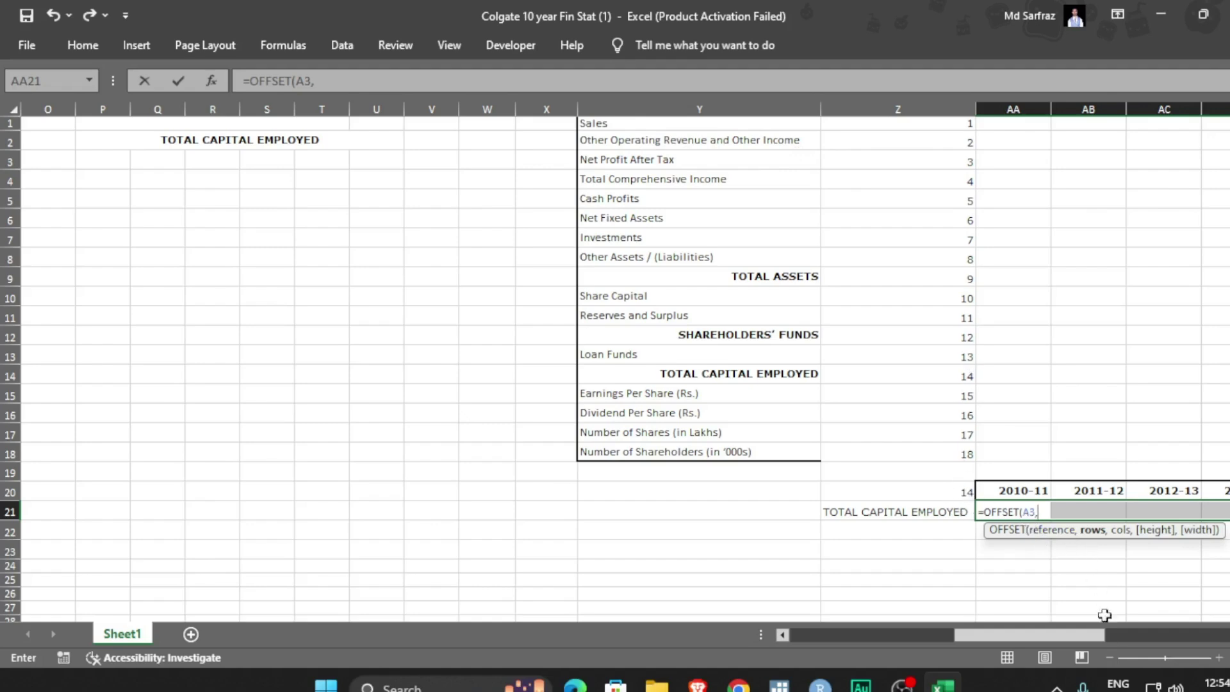
left_click_drag(1076, 640, 914, 641)
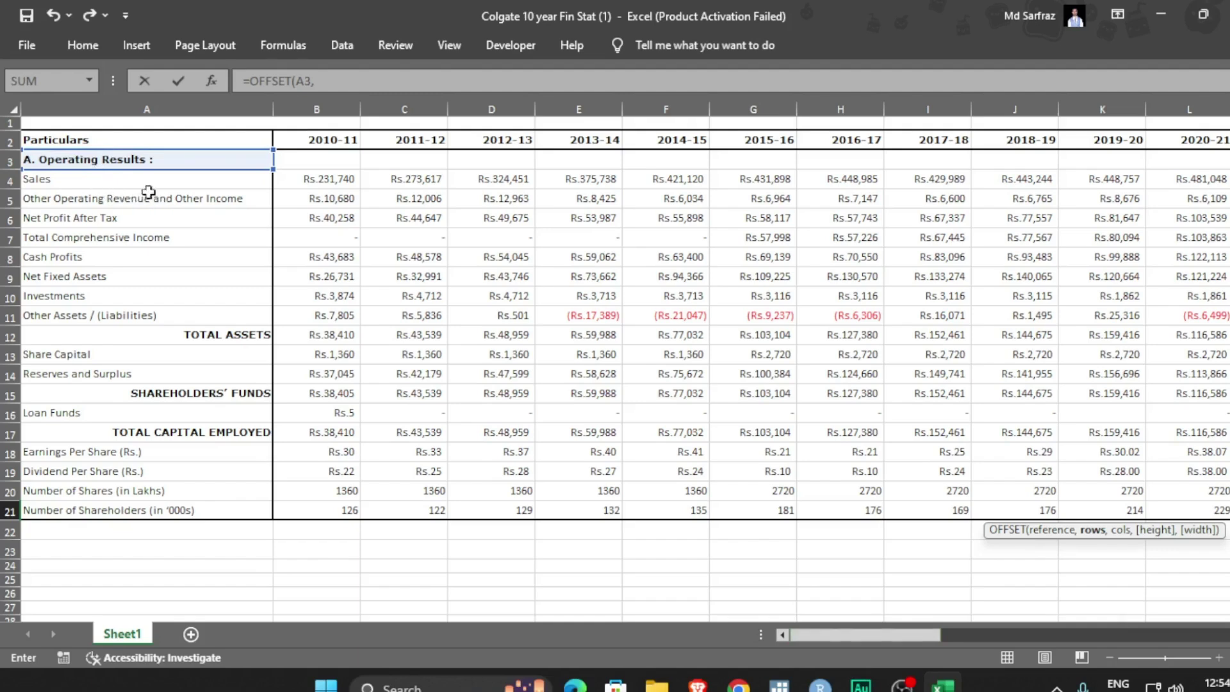
left_click_drag(885, 637, 1081, 625)
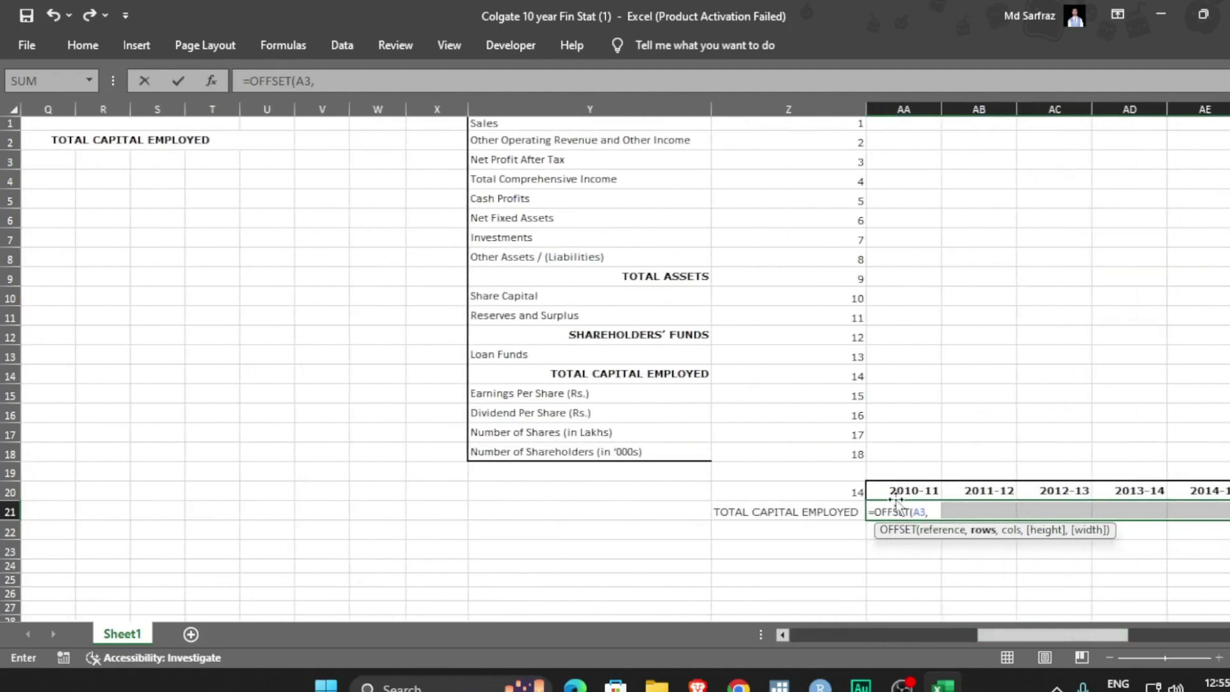
left_click(850, 495)
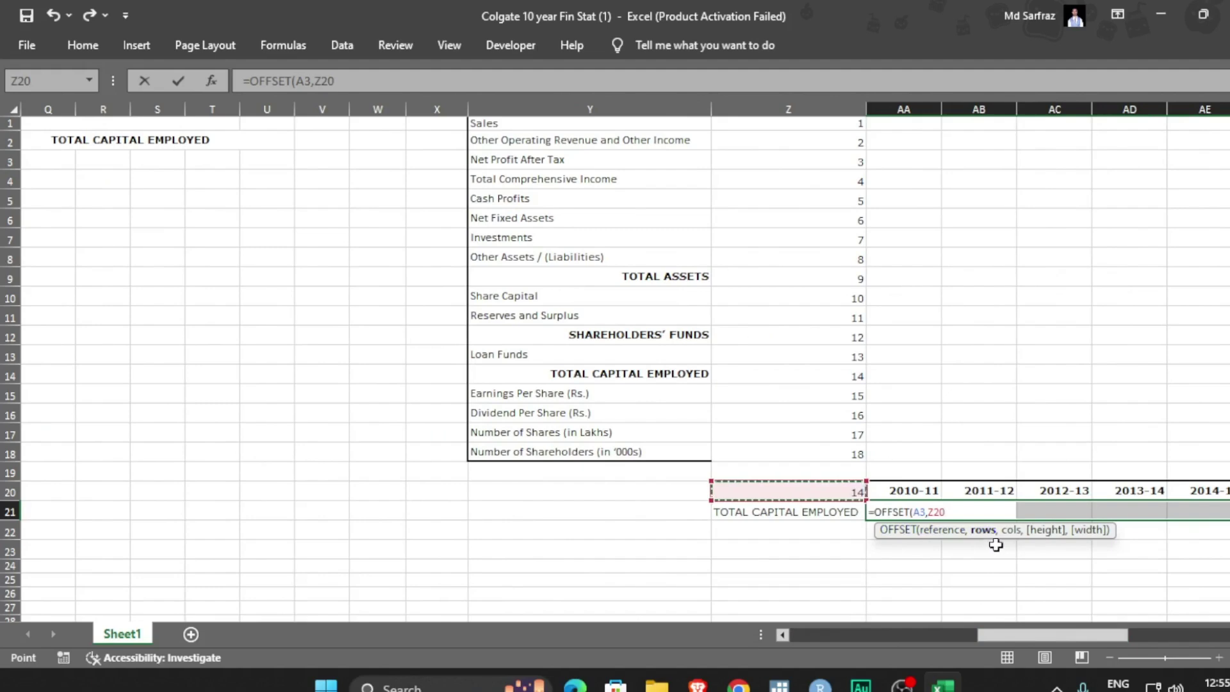
type(",")
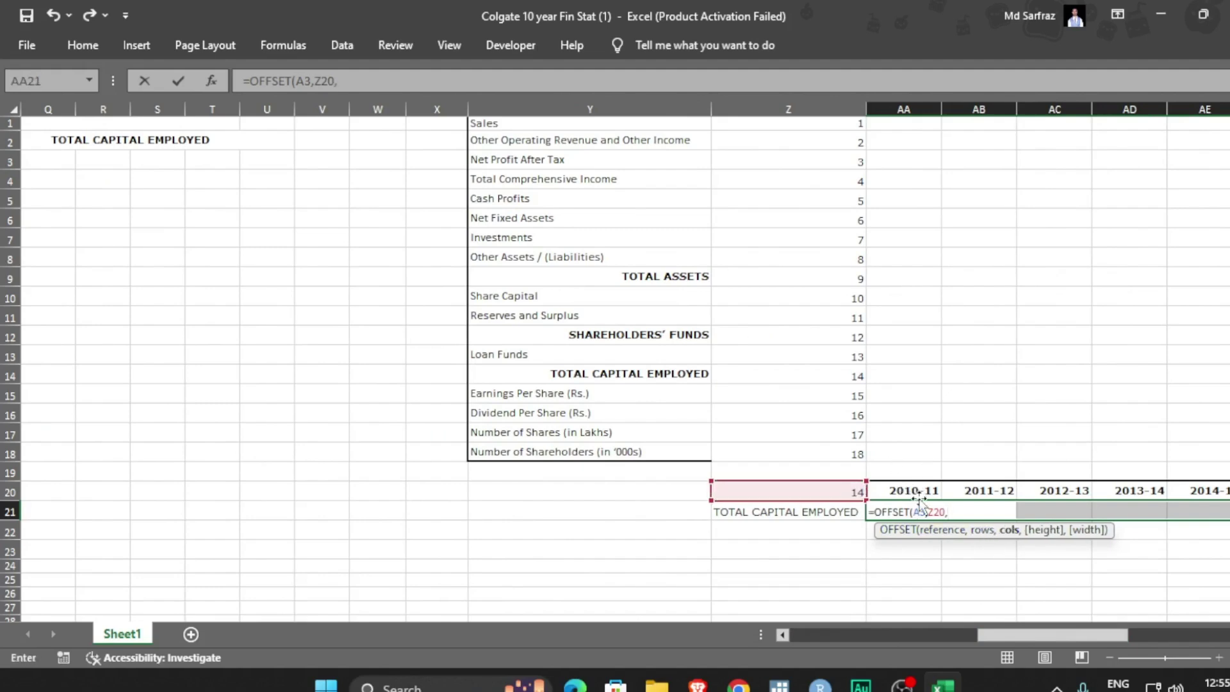
type("1,")
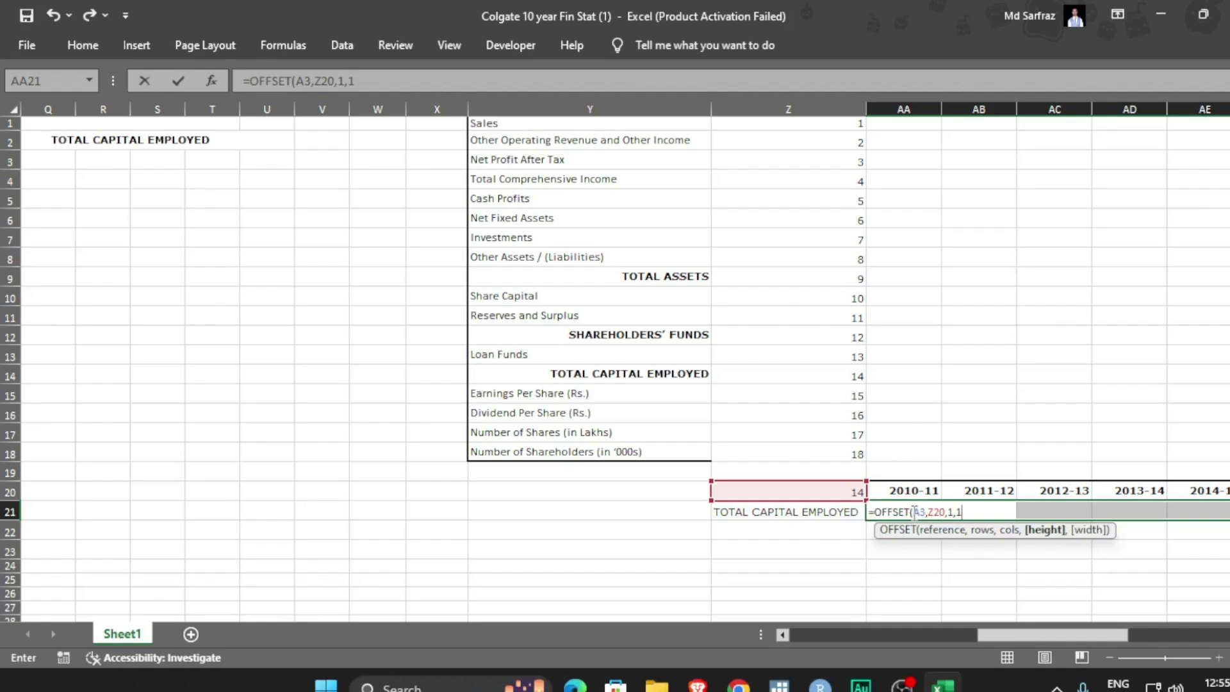
type("1,")
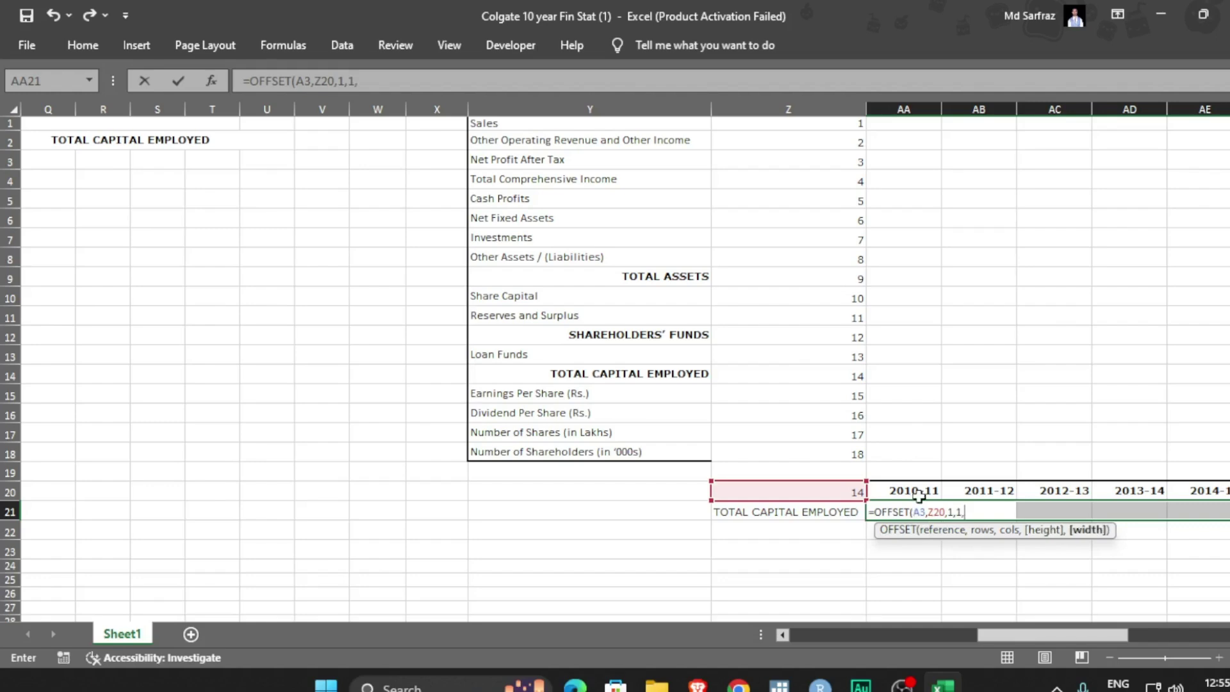
type("12")
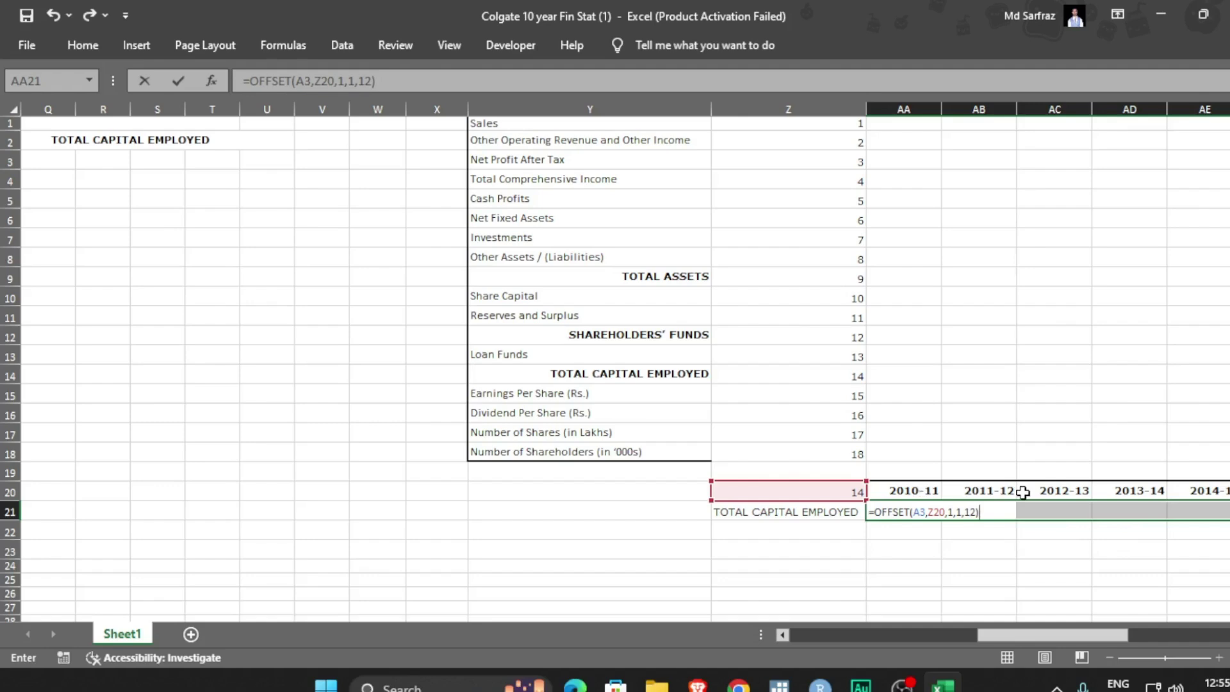
key("ctrl+shift+Return")
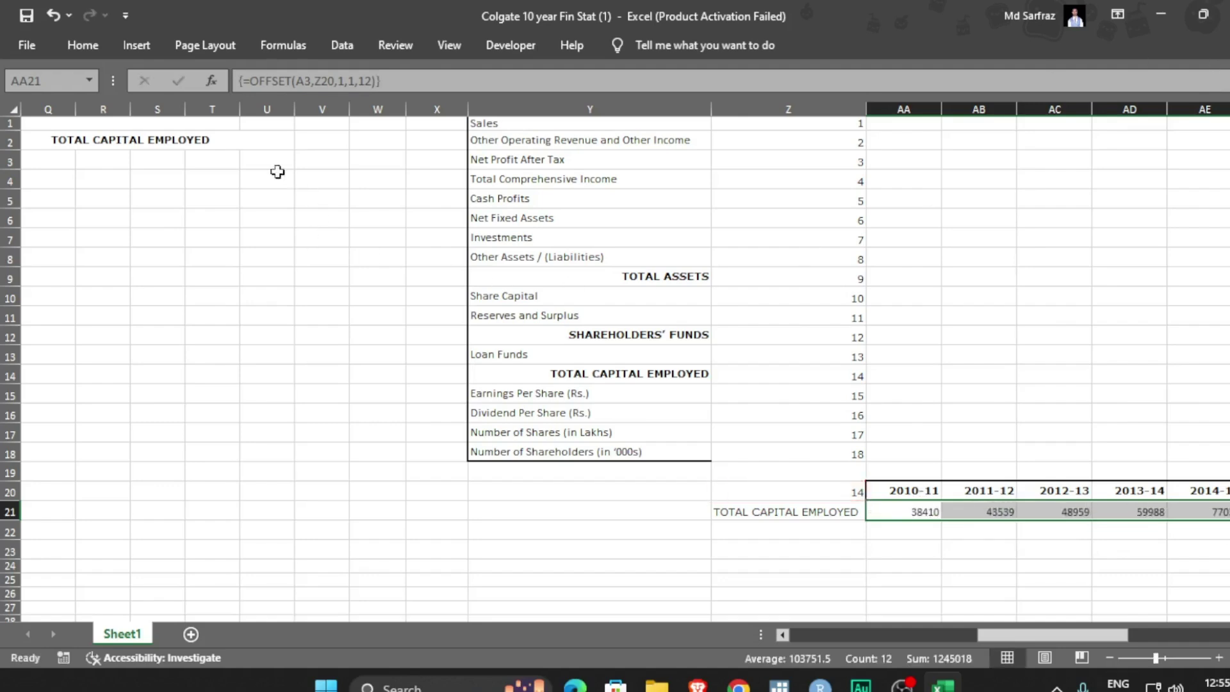
Choose Reserves and Surplus in P2 so row 21 shows 37045, 42179, 47599 onward.
left_click(178, 145)
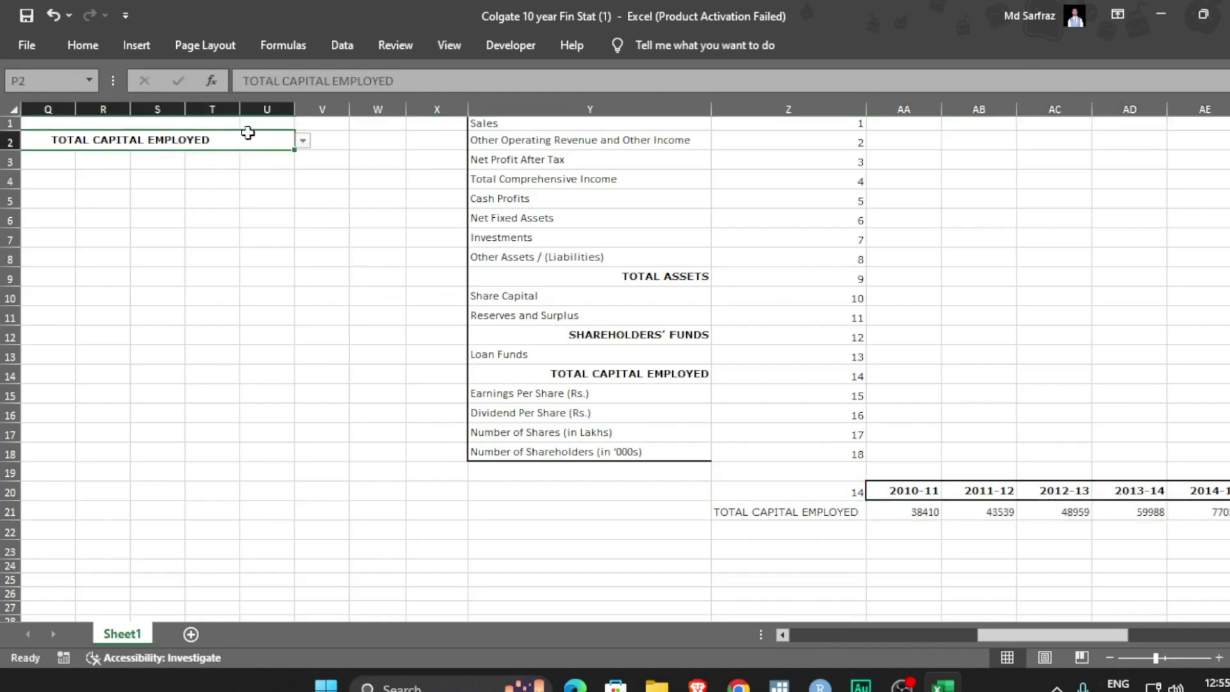
left_click(302, 140)
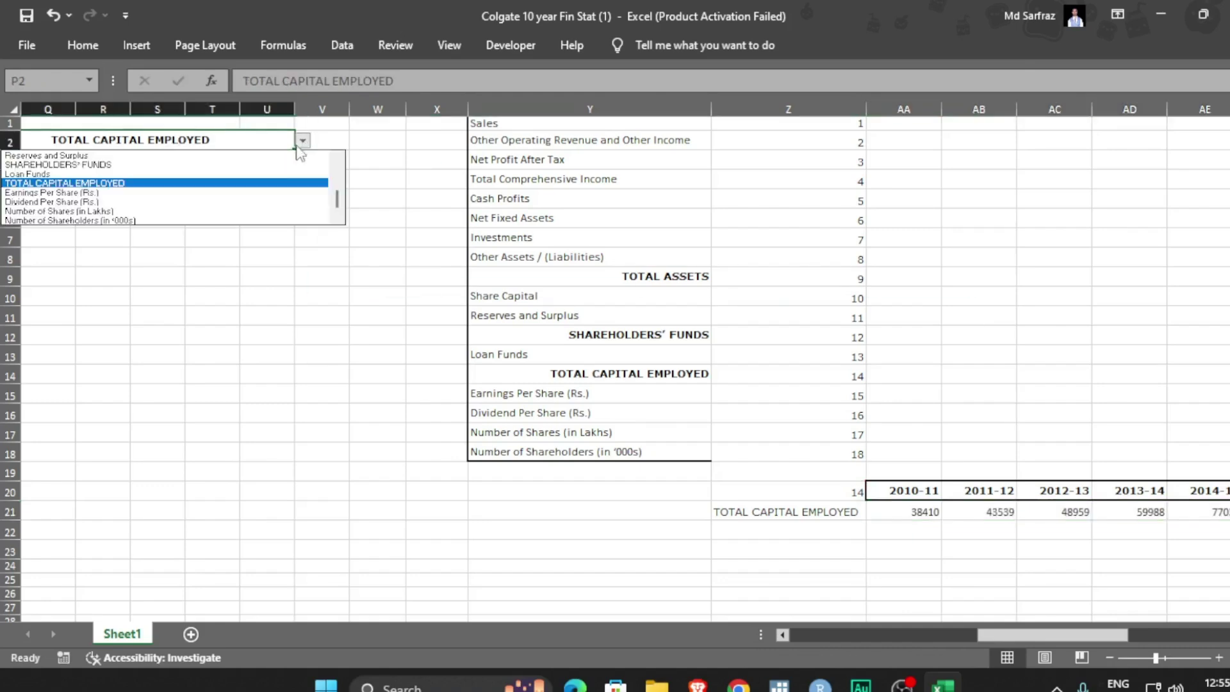
left_click(193, 155)
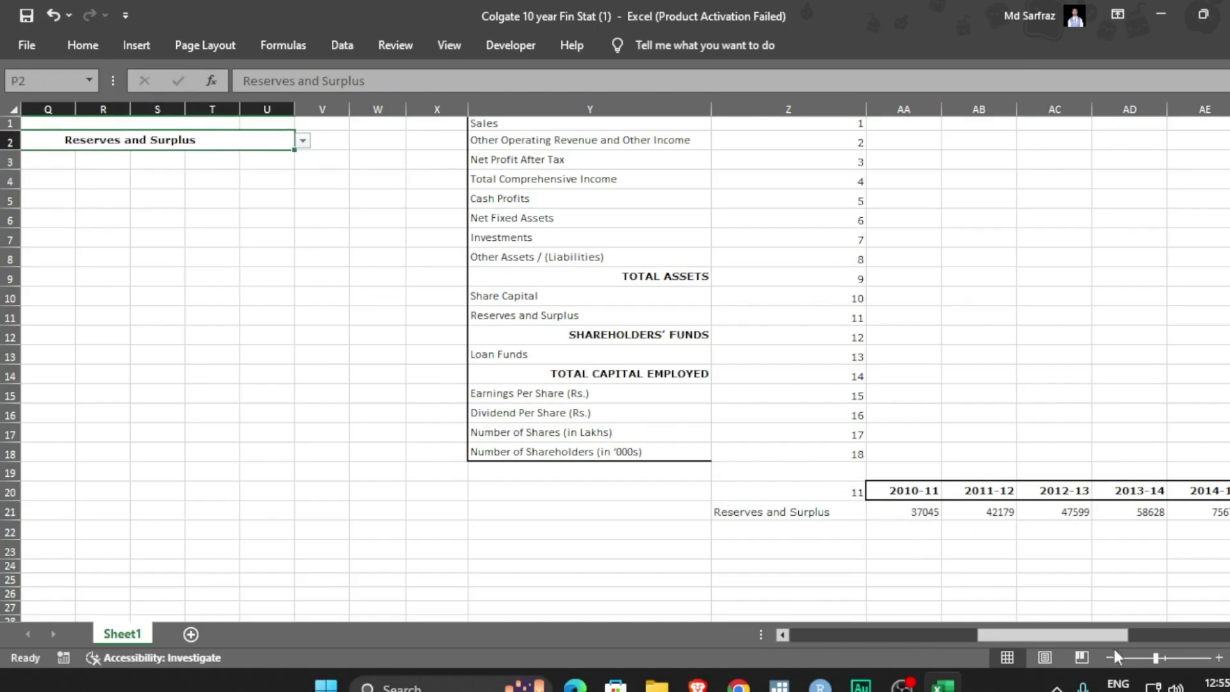
left_click_drag(1104, 636, 1007, 633)
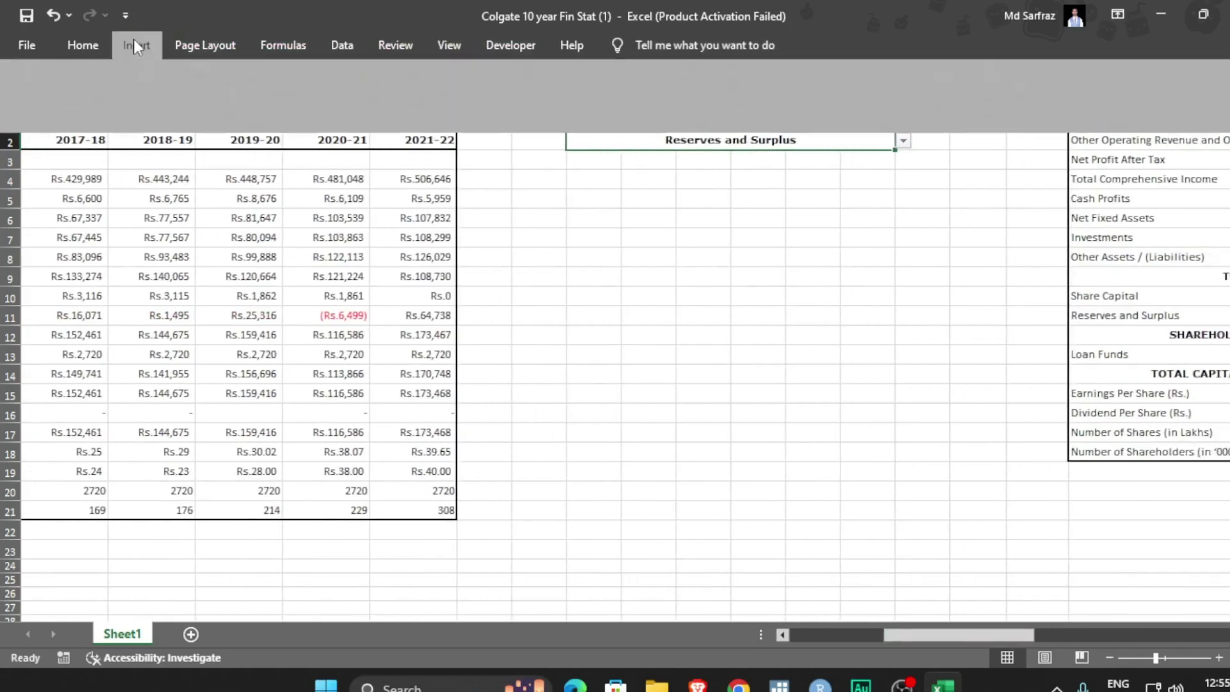
Insert a clustered column chart below the Reserves and Surplus heading and open Select Data.
left_click(135, 41)
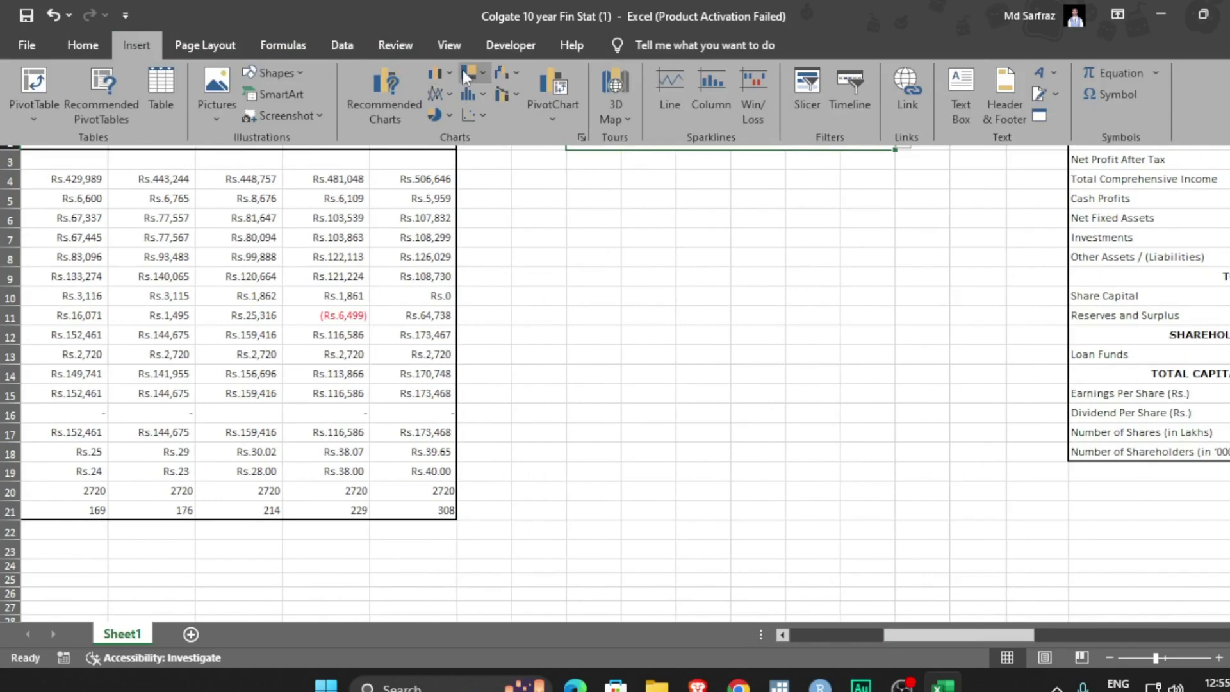
left_click(438, 72)
left_click(441, 130)
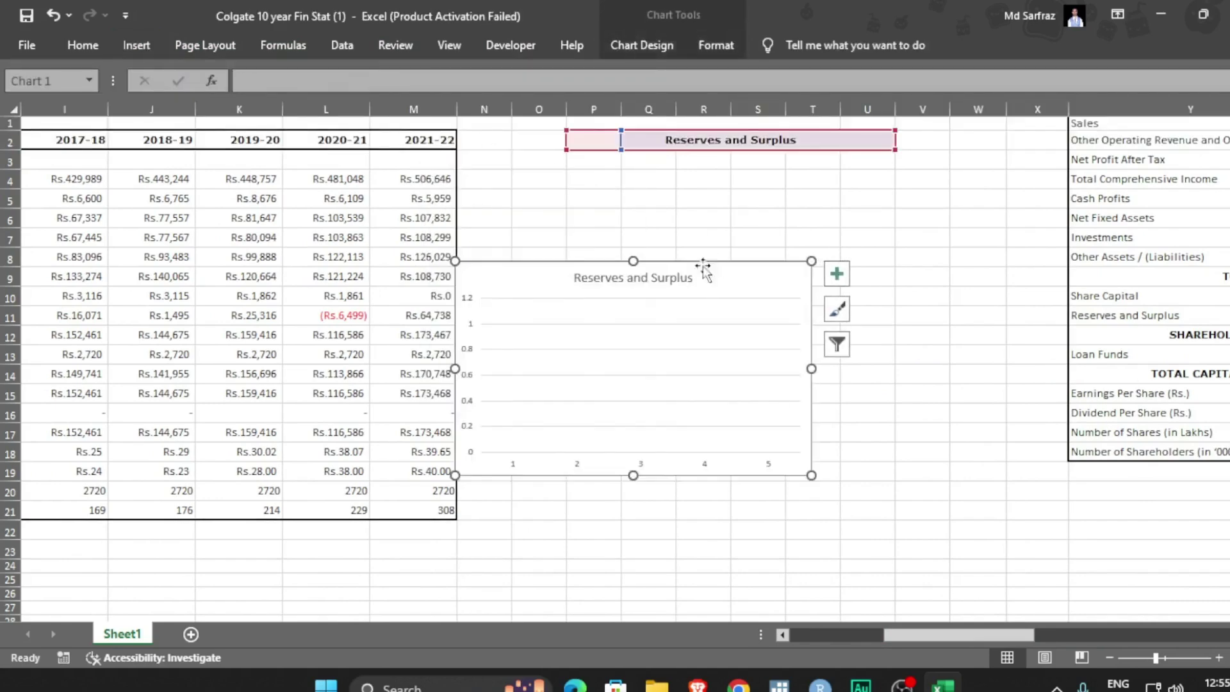
left_click_drag(737, 277, 853, 245)
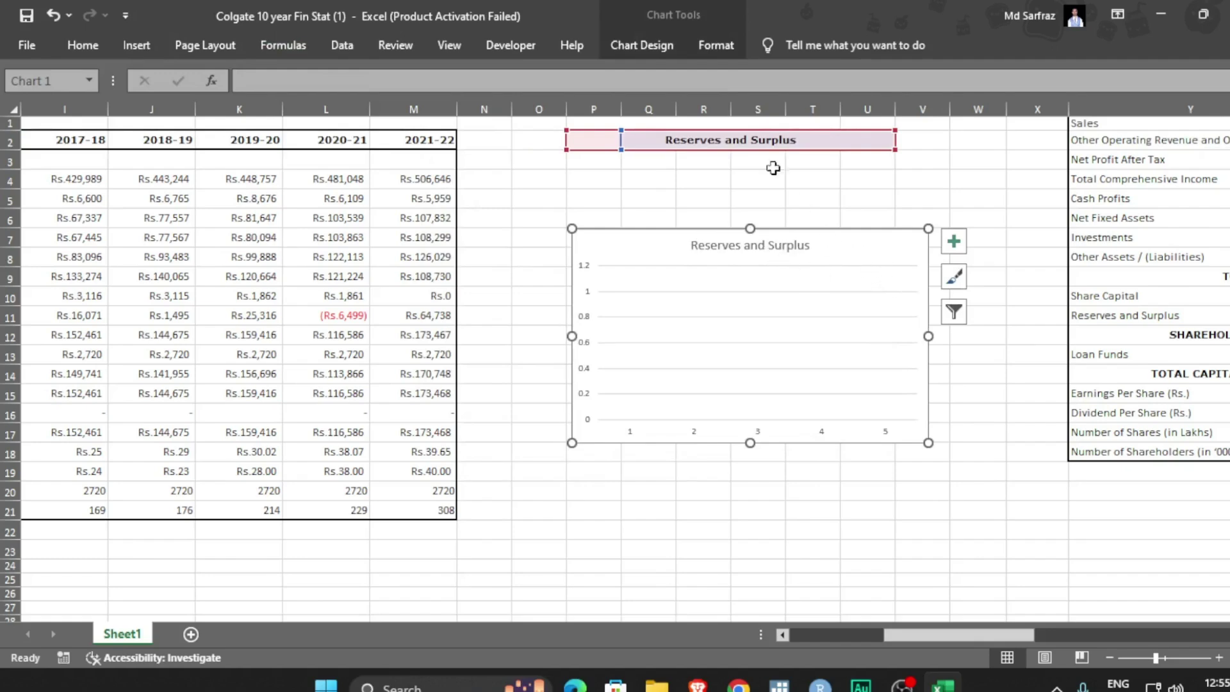
left_click(621, 45)
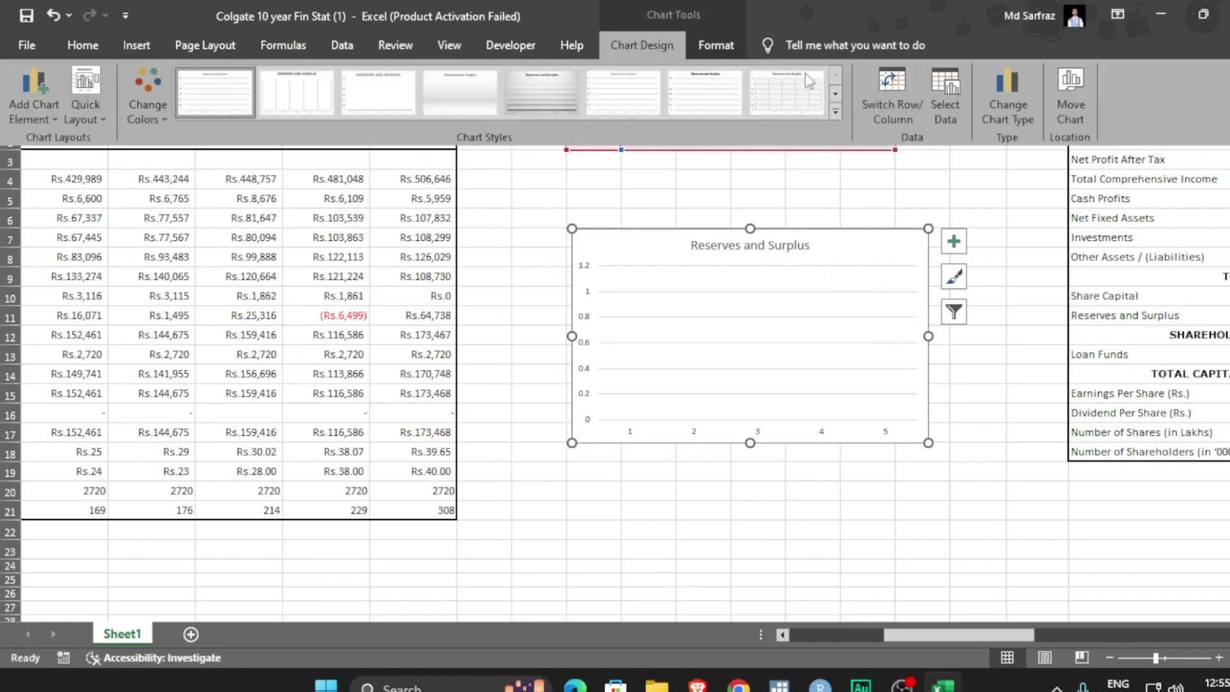
left_click(943, 93)
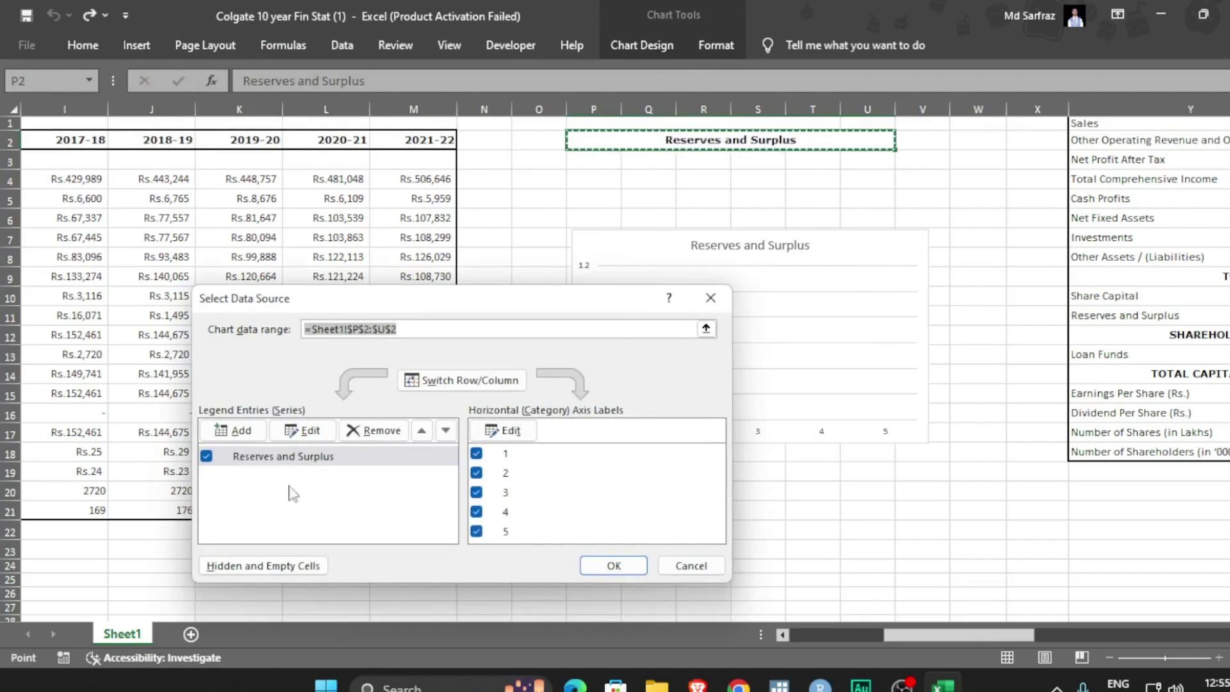
Replace the chart's existing series with a new series using the row 21 values AA21:AL21.
left_click(371, 430)
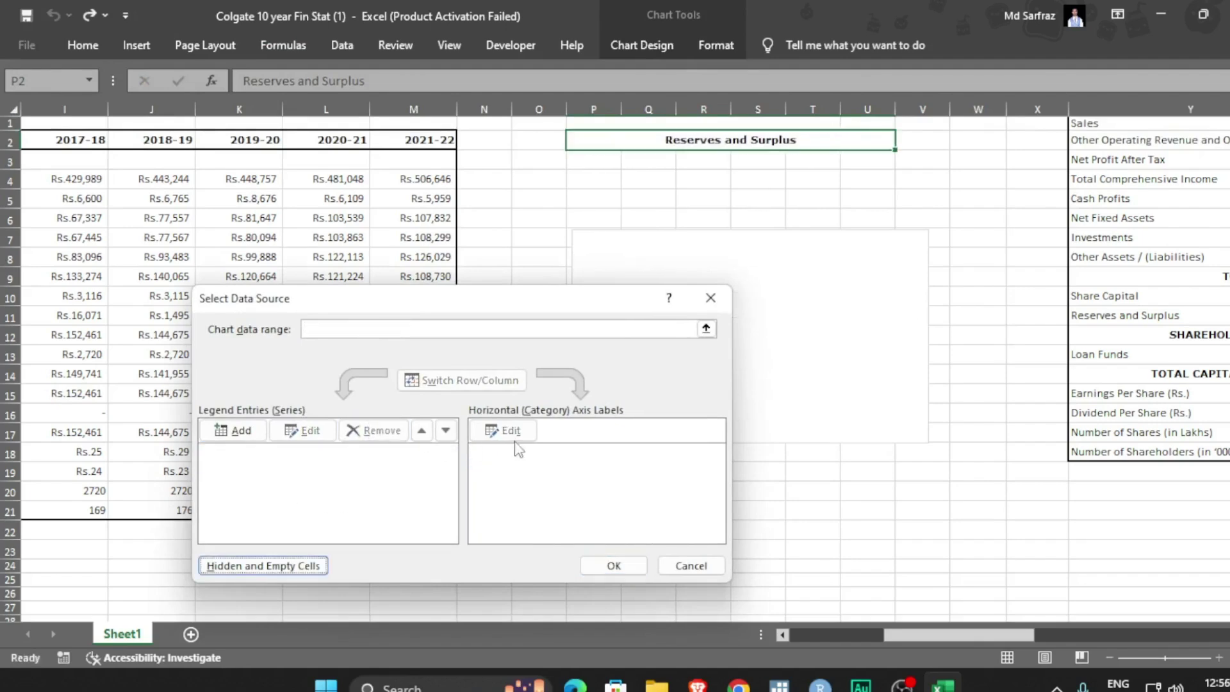
left_click(234, 431)
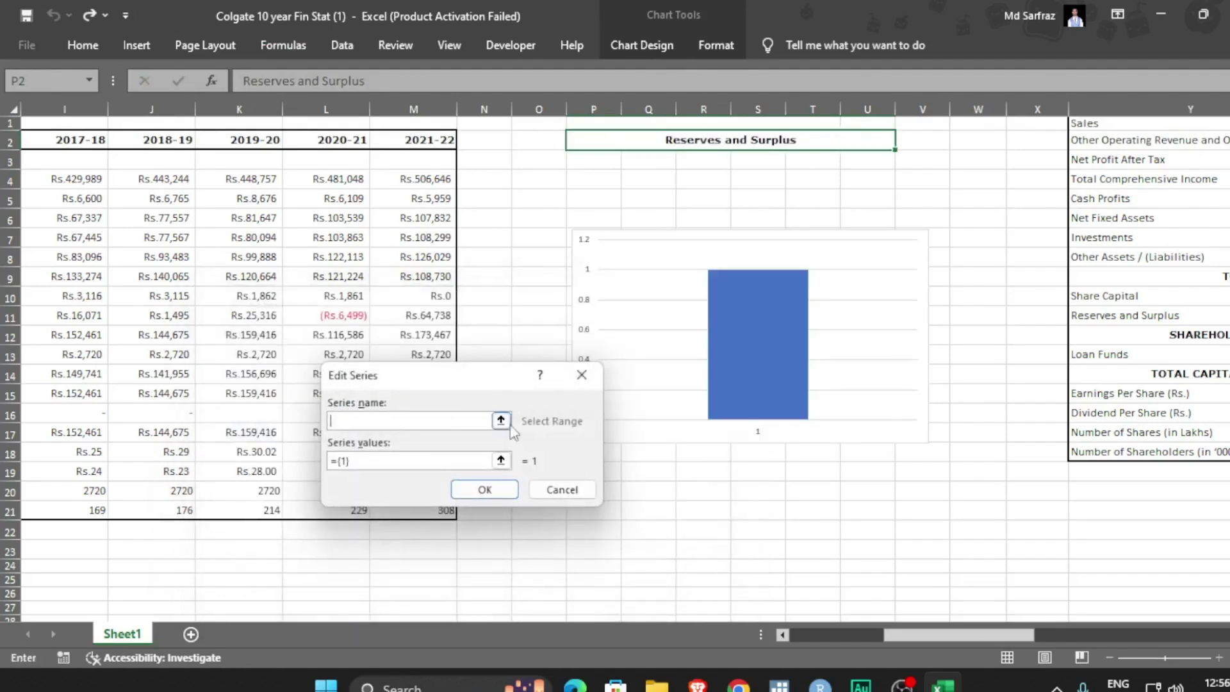
left_click(407, 460)
key("BackSpace")
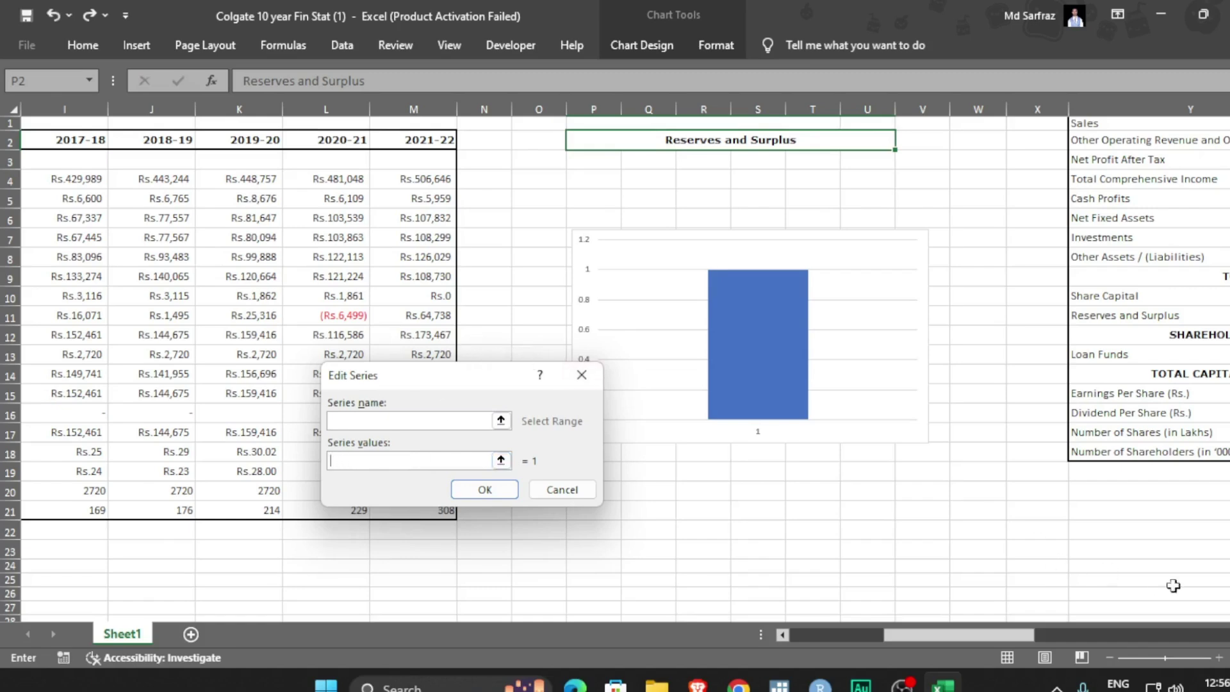
left_click_drag(984, 637, 1067, 637)
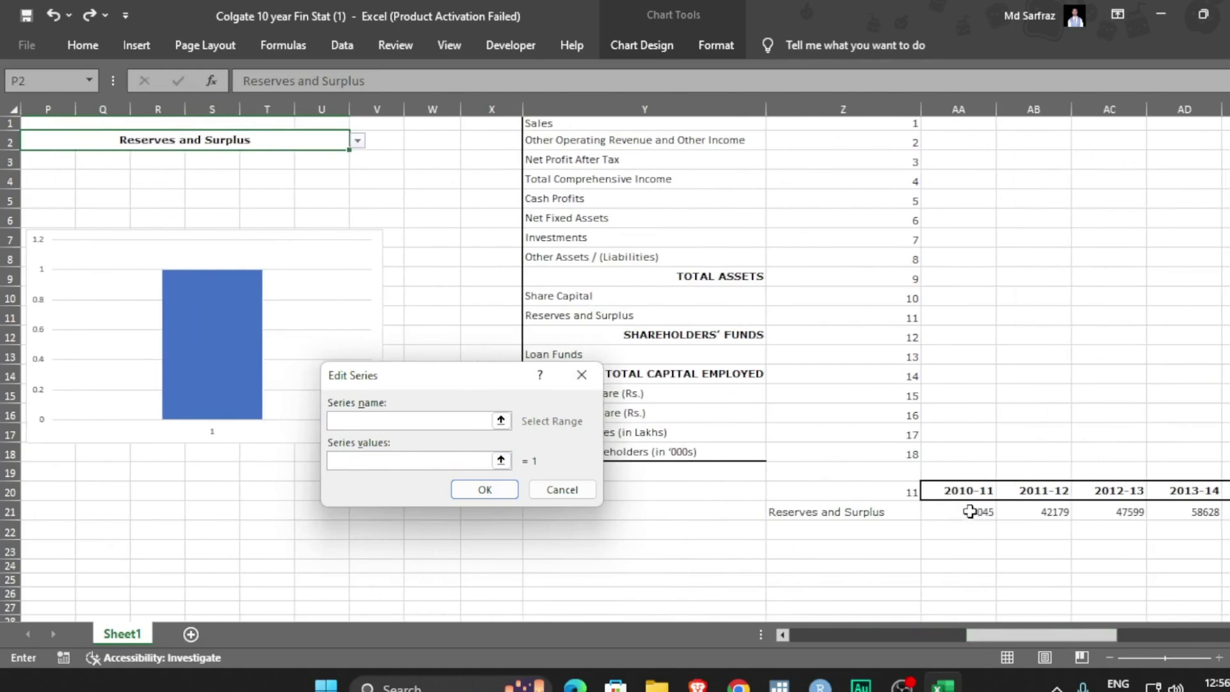
mouse_move(977, 513)
left_mouse_down()
mouse_move(1031, 512)
mouse_move(979, 512)
left_mouse_up()
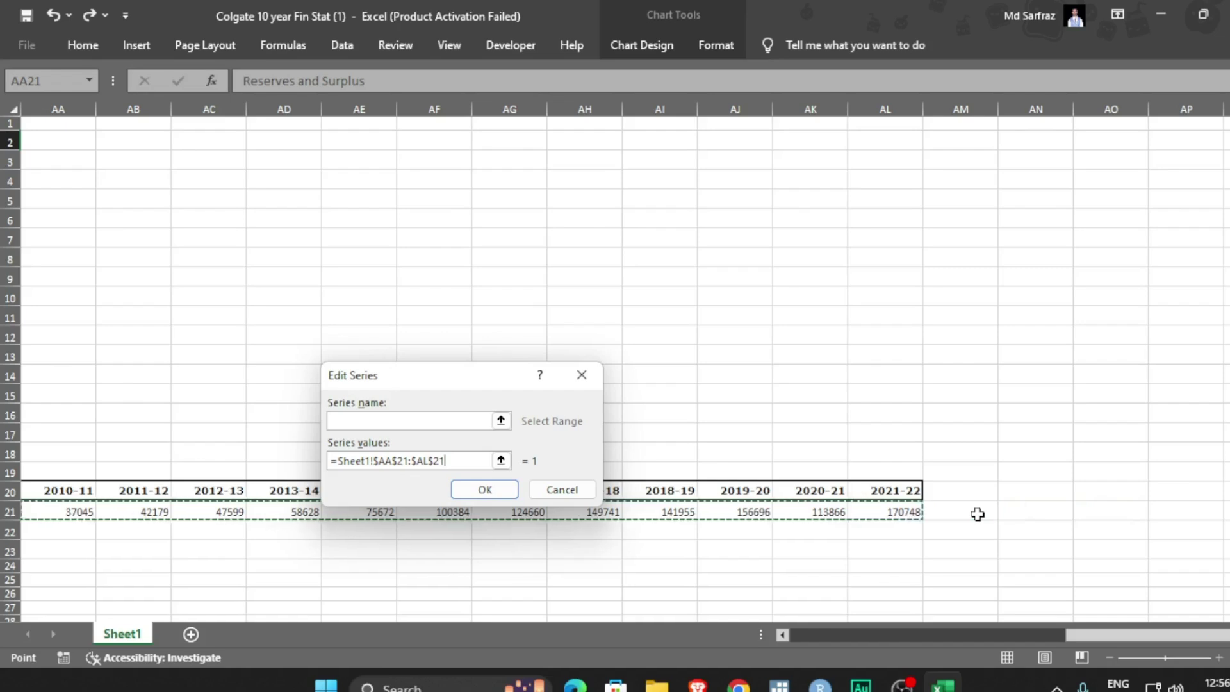
left_click(485, 490)
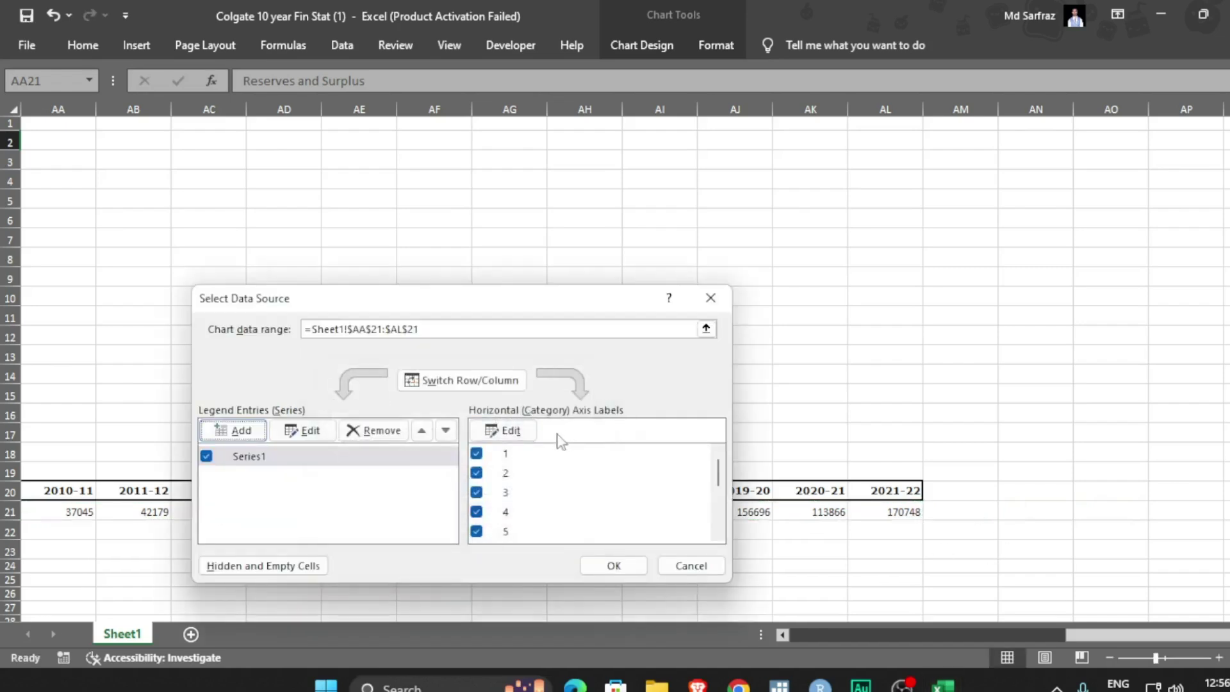
Set the horizontal axis labels to the year headings AA20:AL20 and apply the chart data.
left_click(503, 429)
left_click(54, 496)
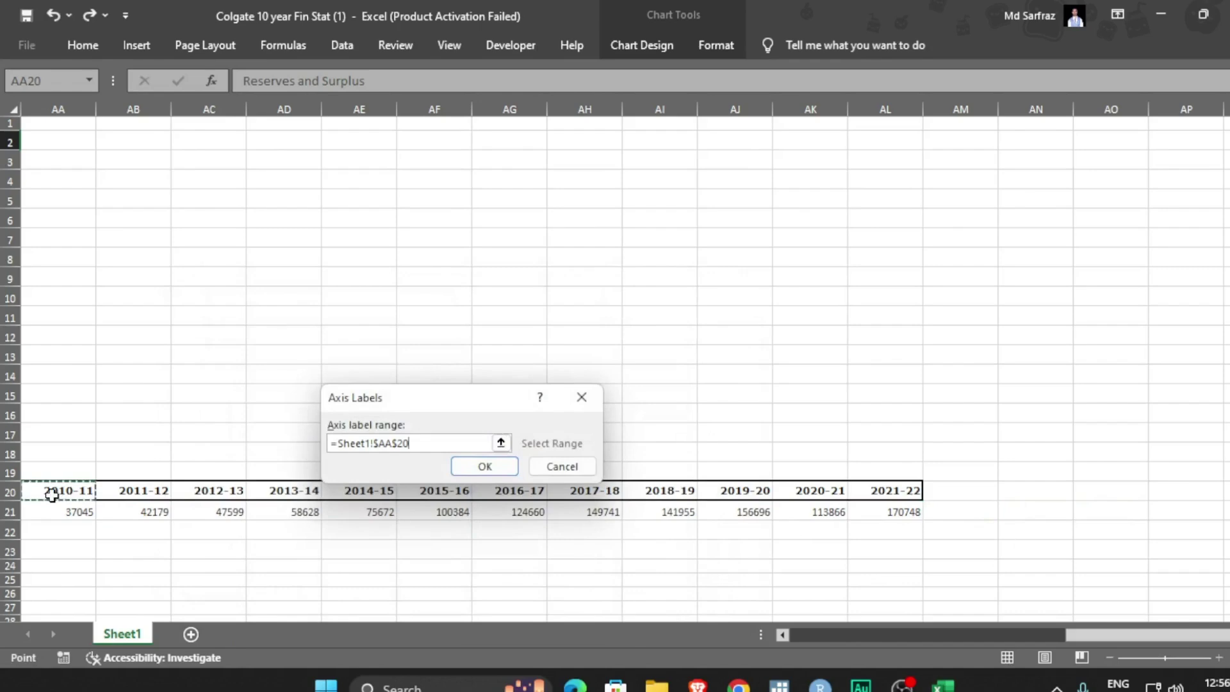
key("shift+Right")
key("shift+Right")
key("shift+Right")
key("shift+Right")
key("shift+Right")
key("shift+Right")
key("shift+Right")
key("shift+Right")
key("shift+Right")
key("shift+Right")
key("shift+Right")
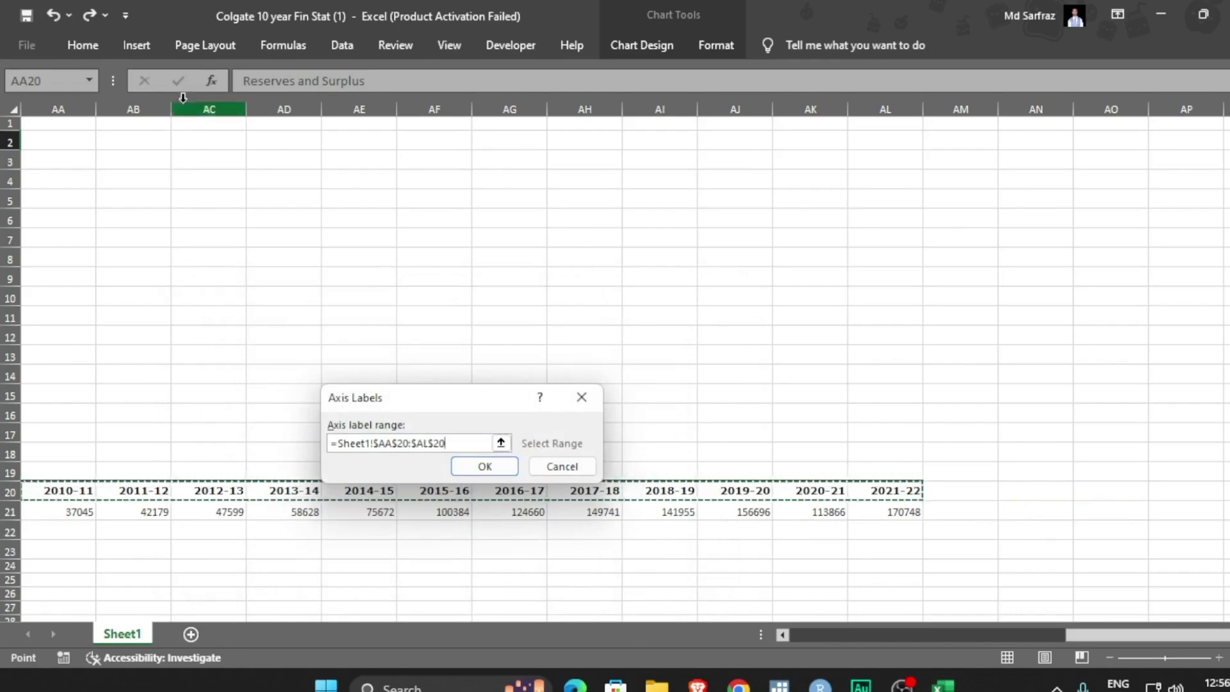
left_click(491, 470)
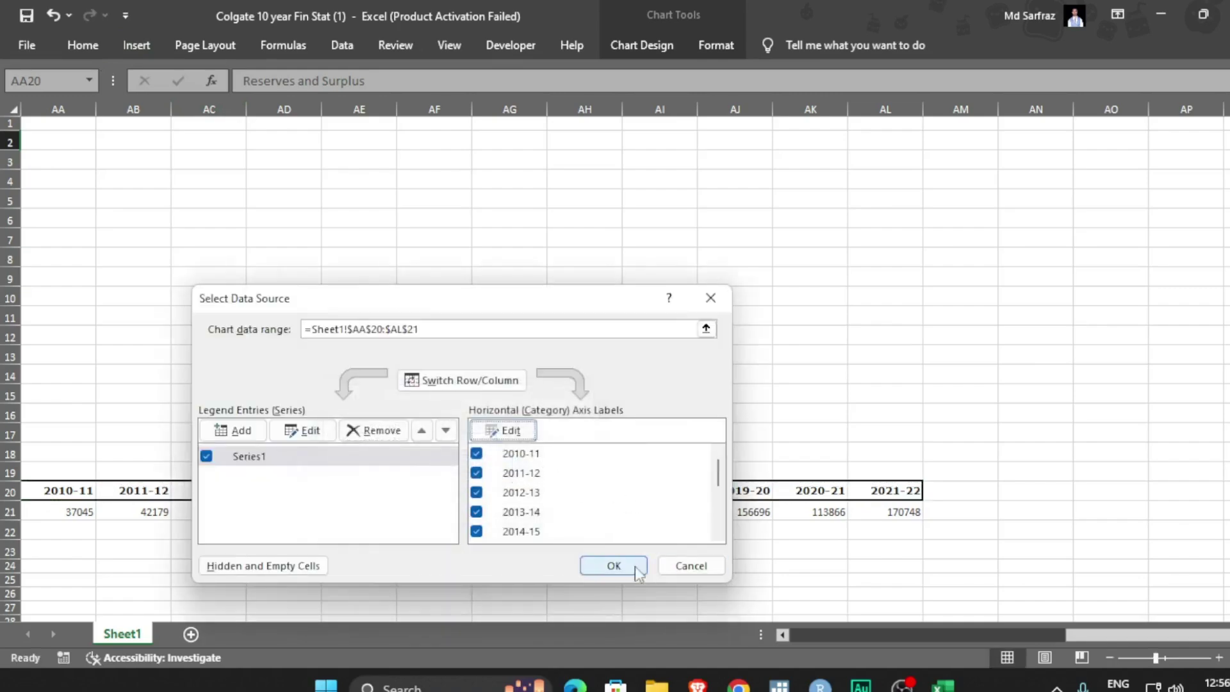
left_click(614, 567)
left_click_drag(1171, 636, 994, 633)
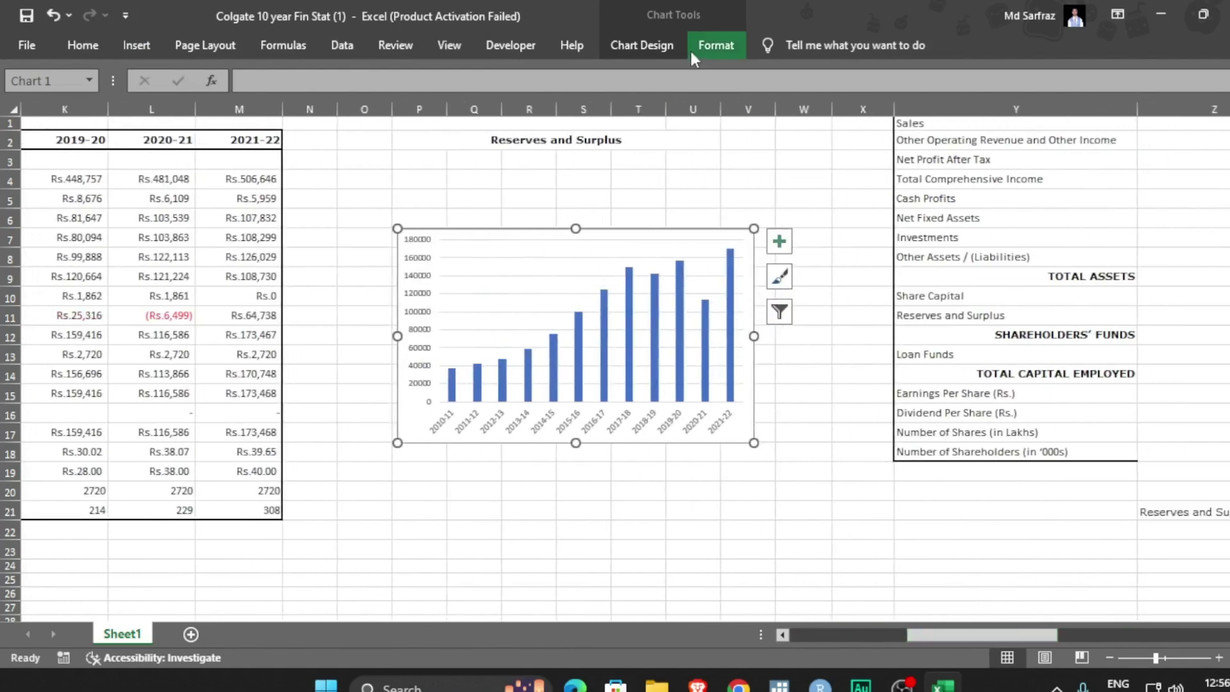
Add a chart title above the chart reading 'Trend Analysis'.
left_click(654, 49)
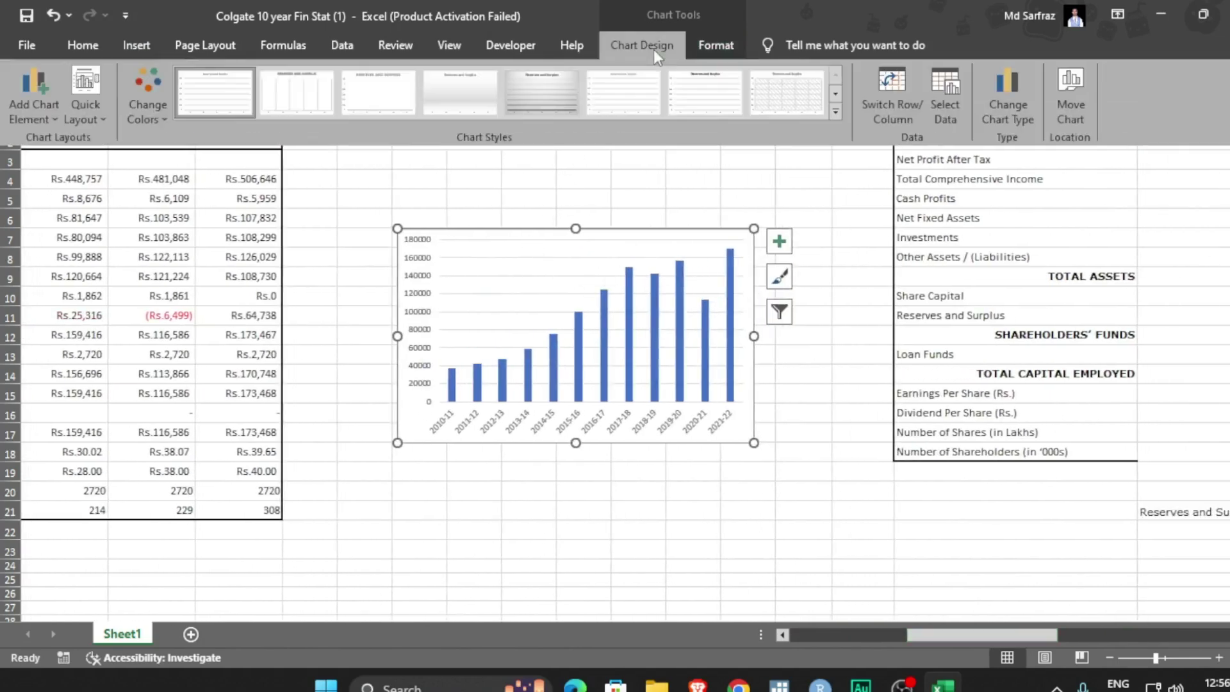
left_click(37, 109)
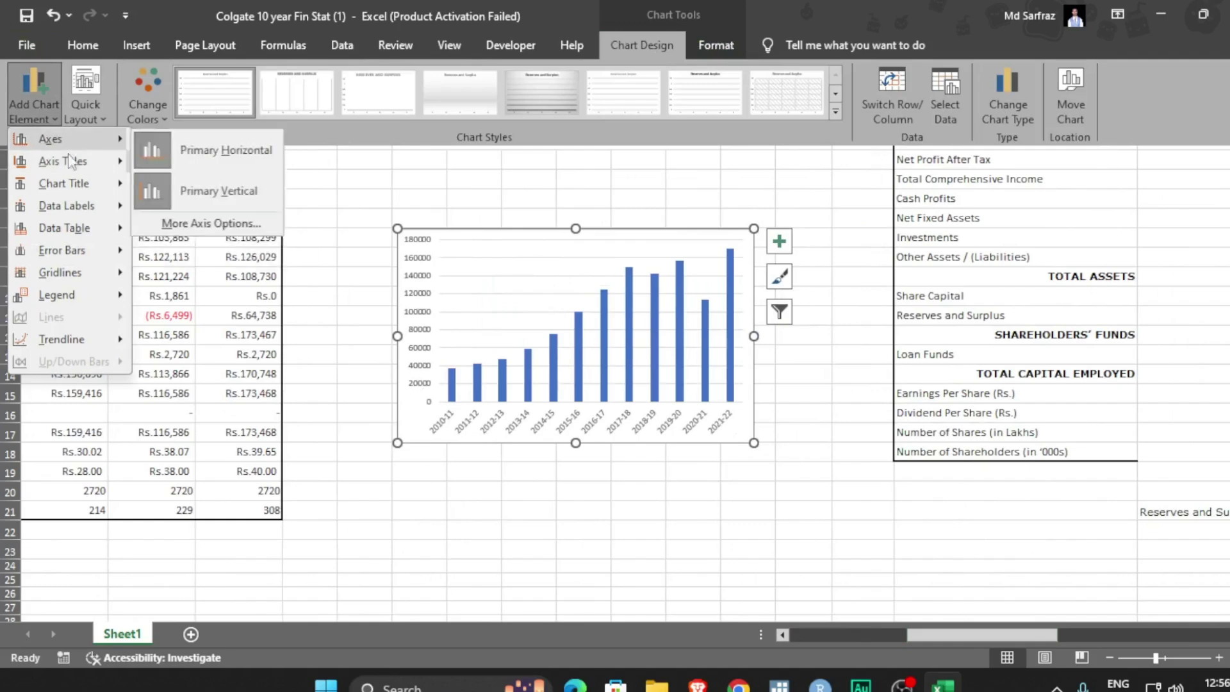
mouse_move(70, 183)
left_click(211, 227)
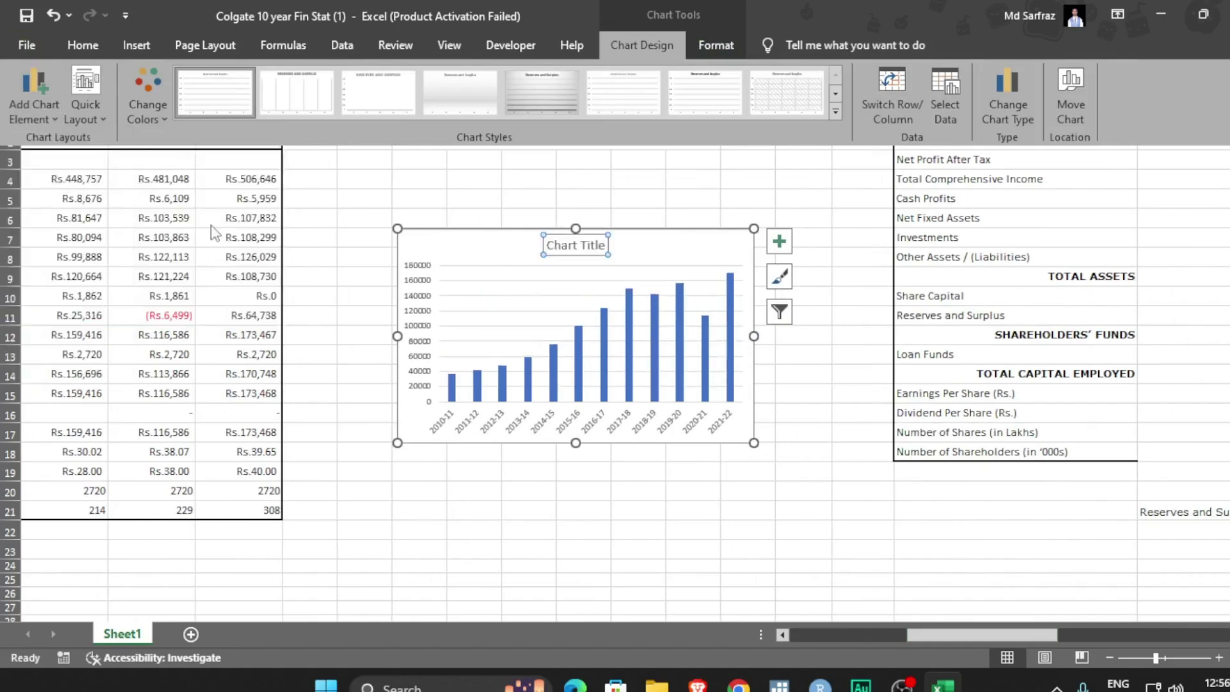
left_click(597, 244)
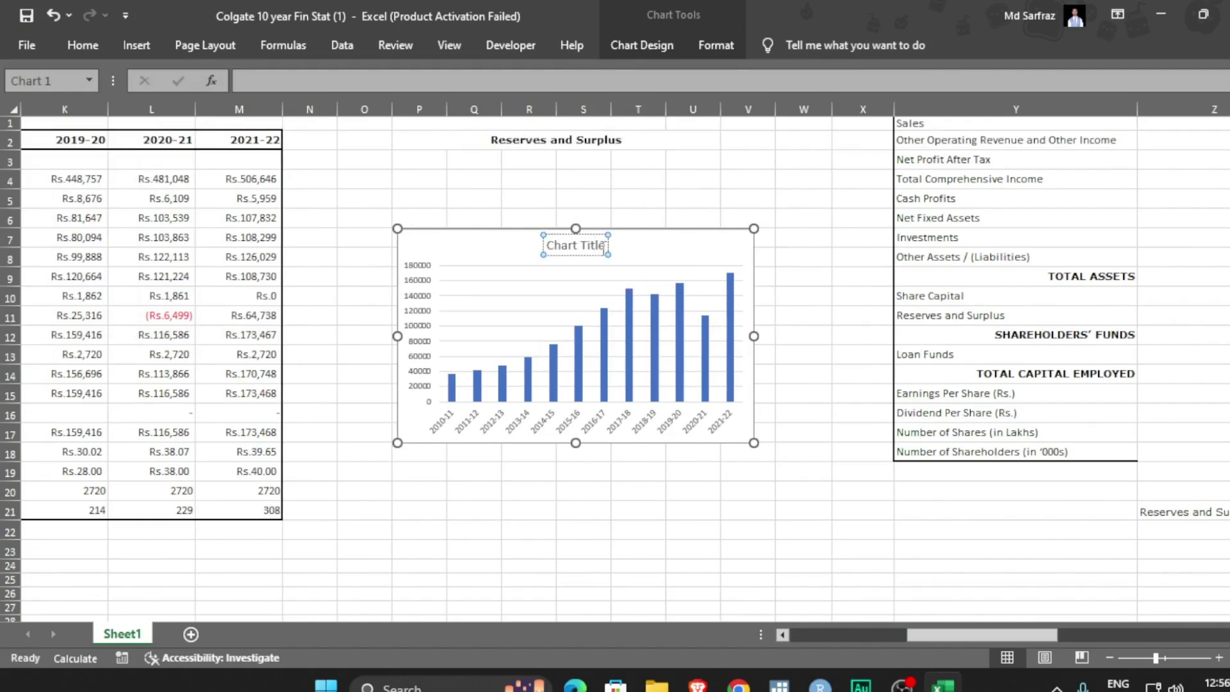
left_click_drag(604, 246, 548, 247)
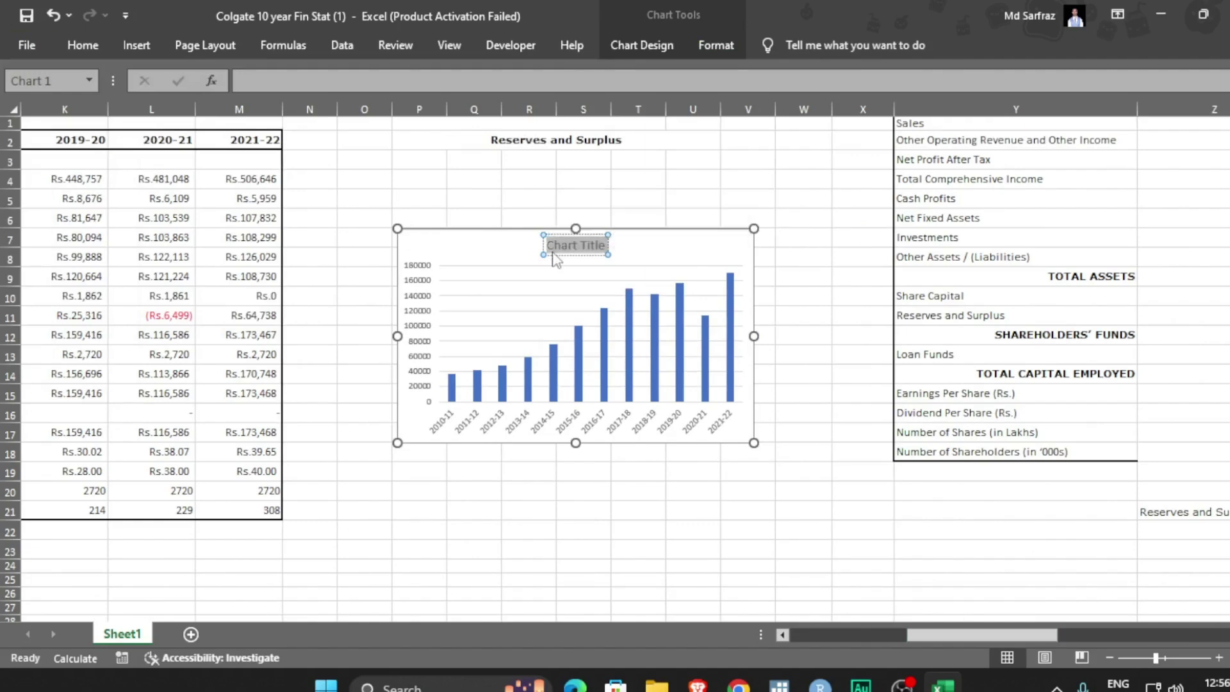
type("Trend")
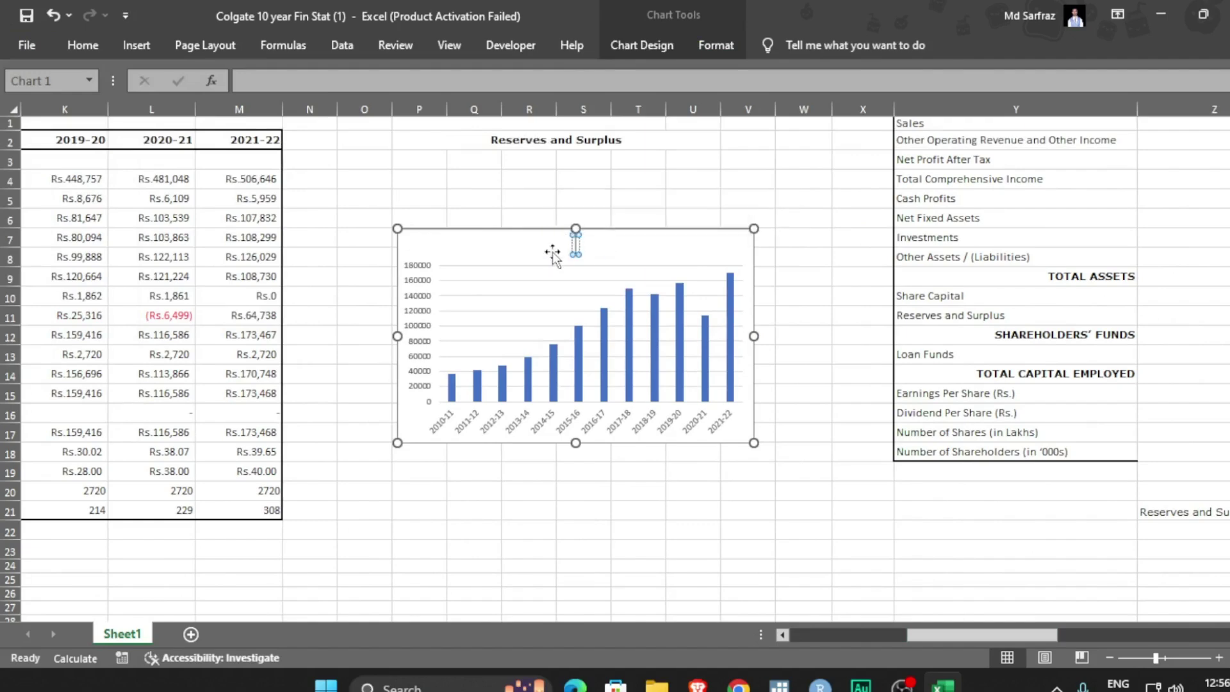
type(" Analysis")
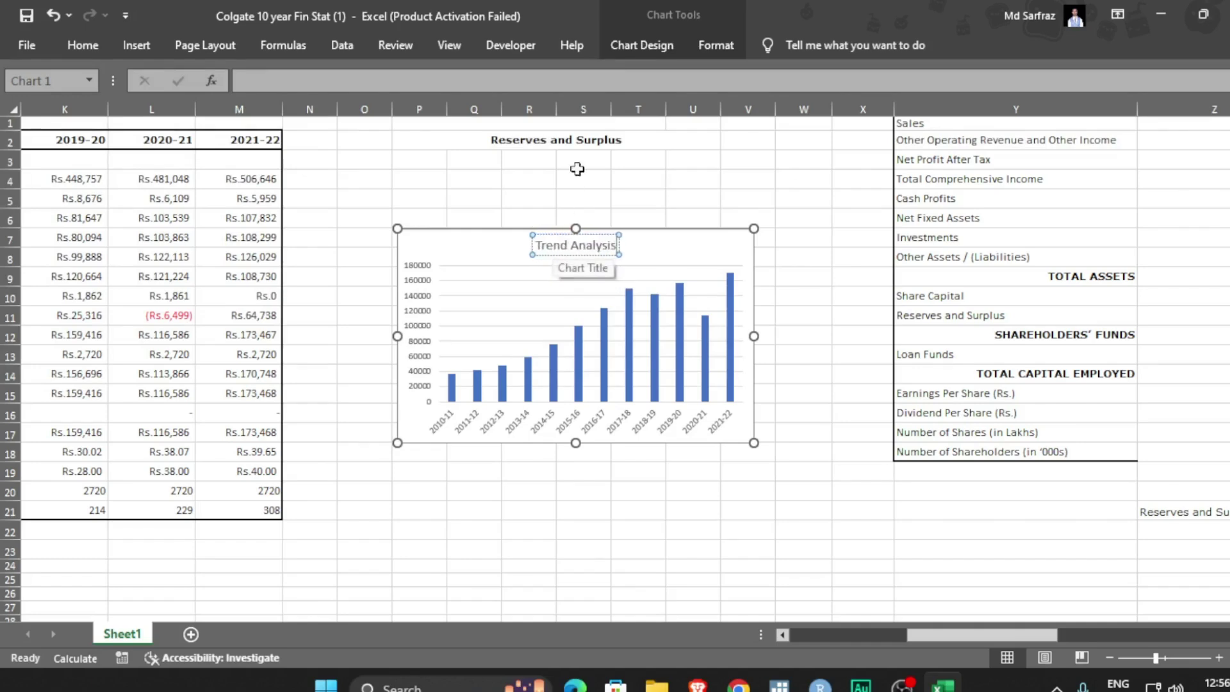
left_click(629, 171)
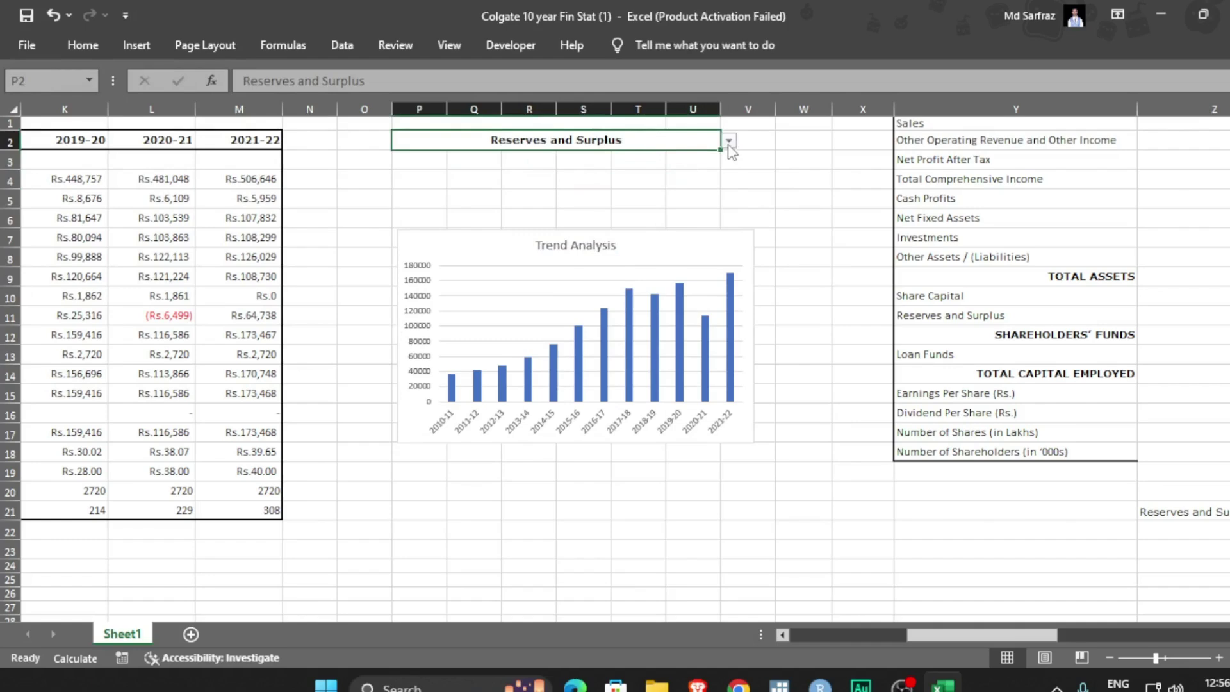
left_click(729, 141)
left_click(641, 208)
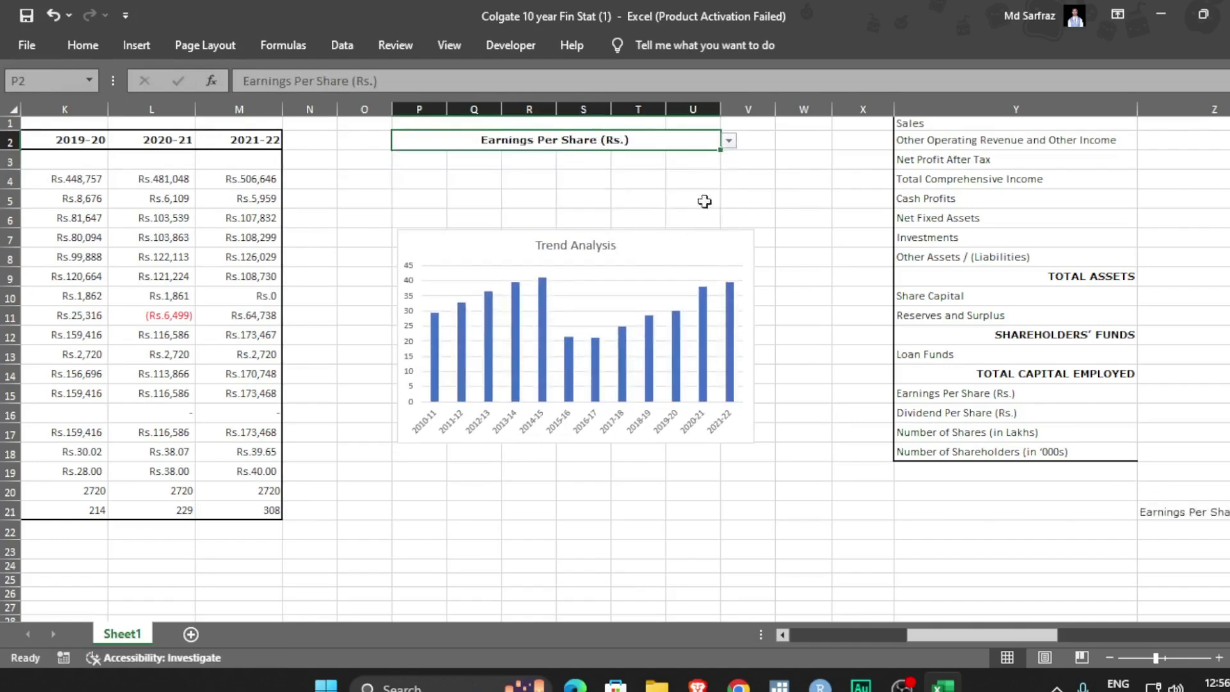
left_click(729, 141)
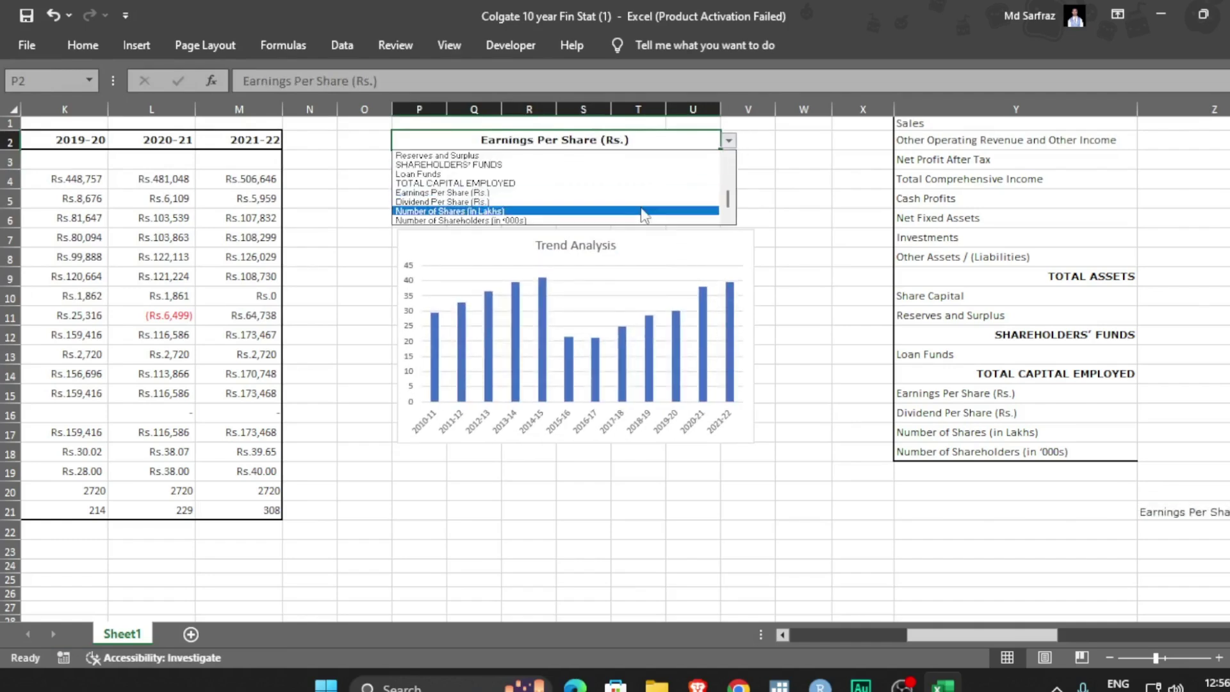
left_click(613, 221)
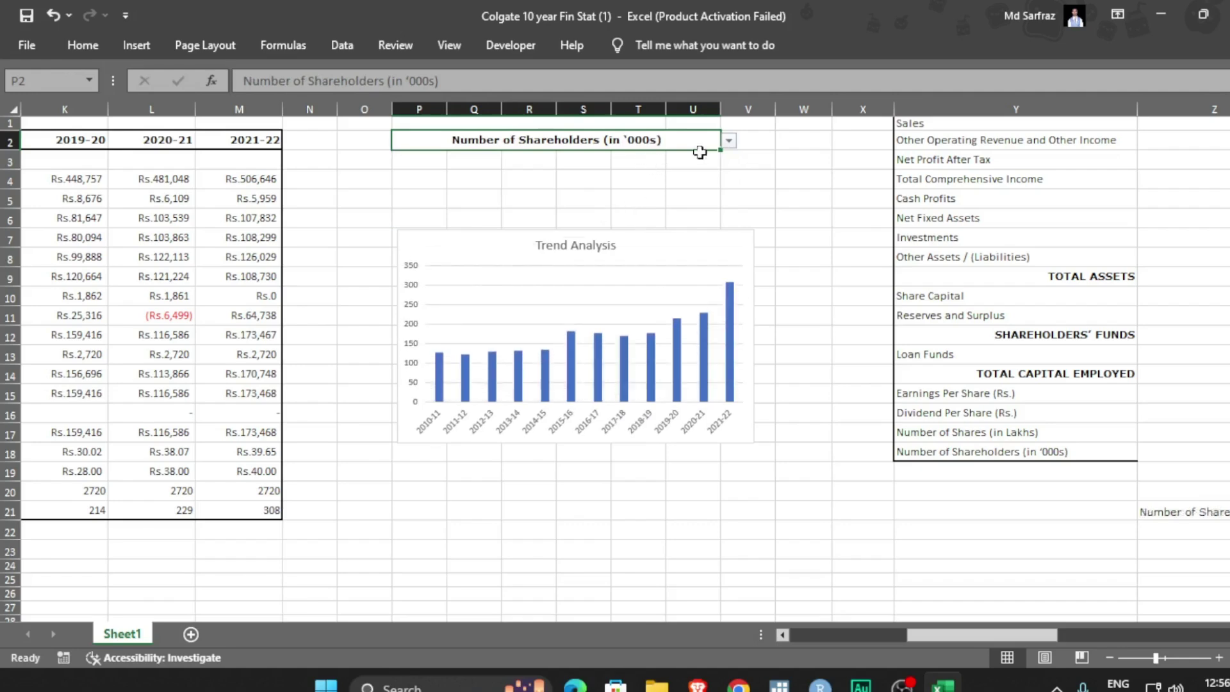
left_click(729, 141)
left_click(612, 156)
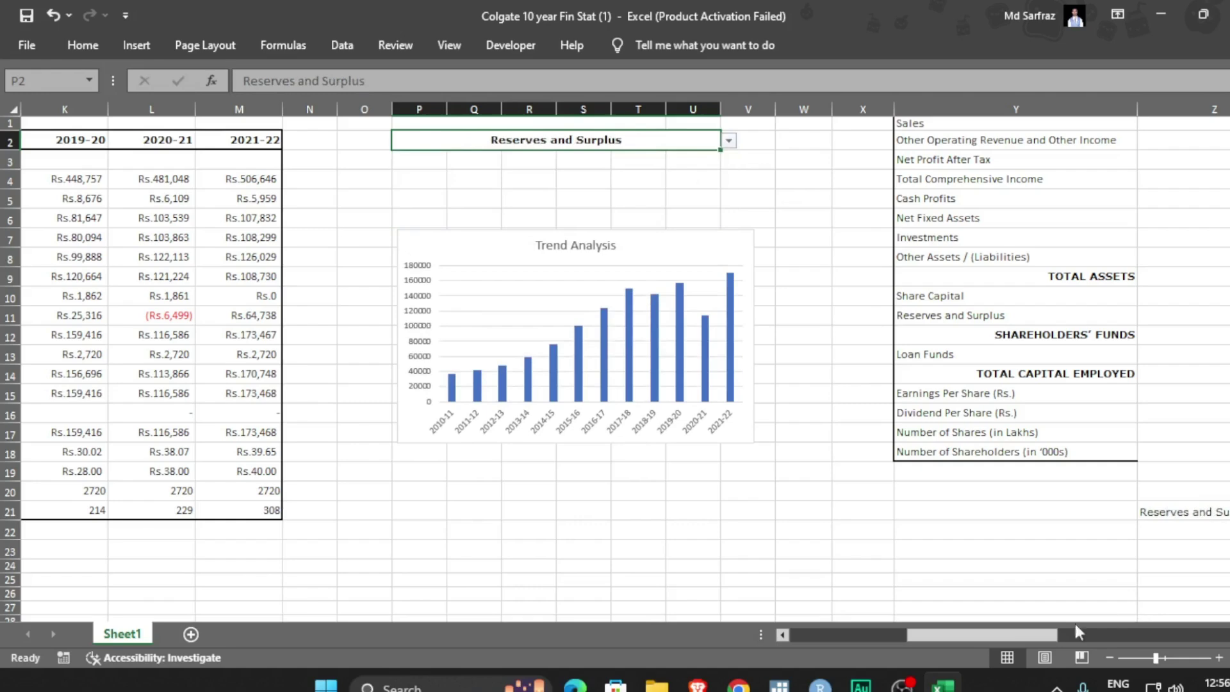
left_click_drag(1009, 637, 828, 641)
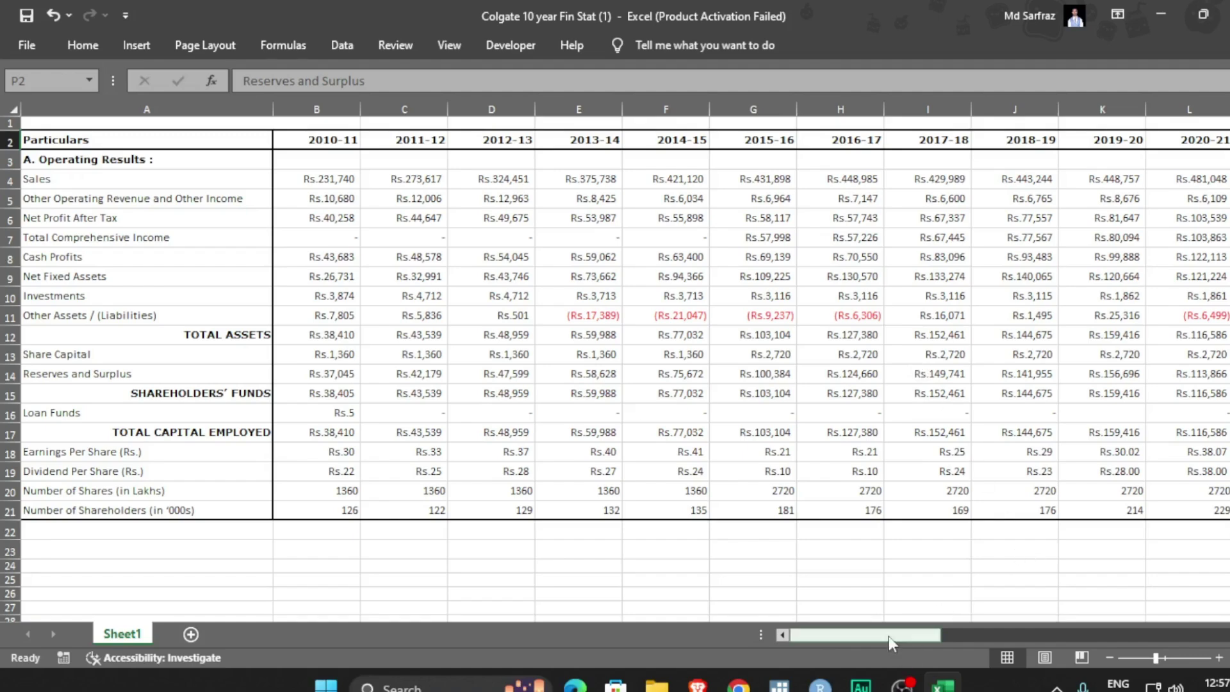
mouse_move(890, 643)
left_mouse_down()
mouse_move(1198, 637)
mouse_move(993, 652)
mouse_move(910, 638)
left_mouse_up()
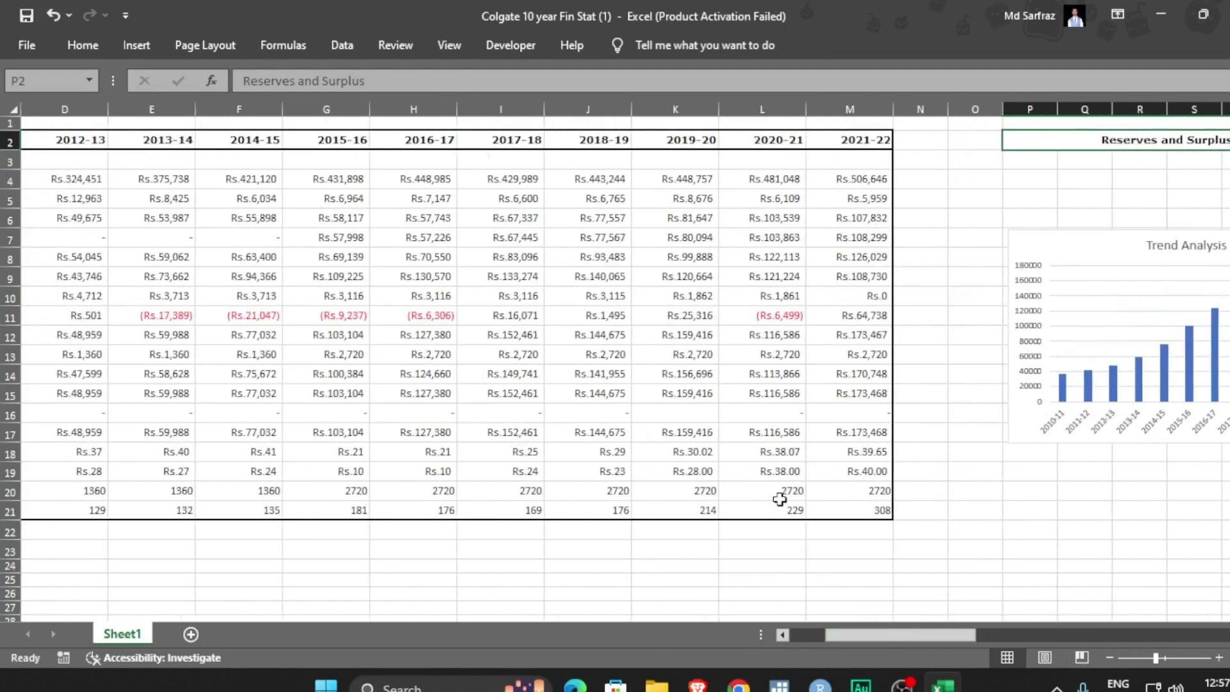